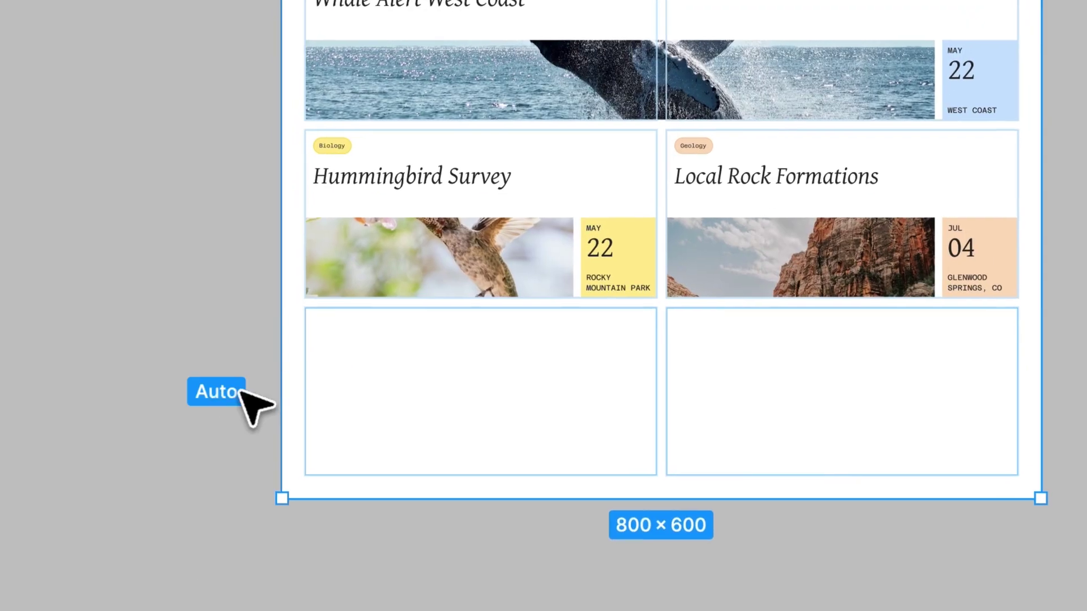
# - Delete the gallery's empty bottom row, then add one column and two rows to both Option grids
pyautogui.press('Delete')
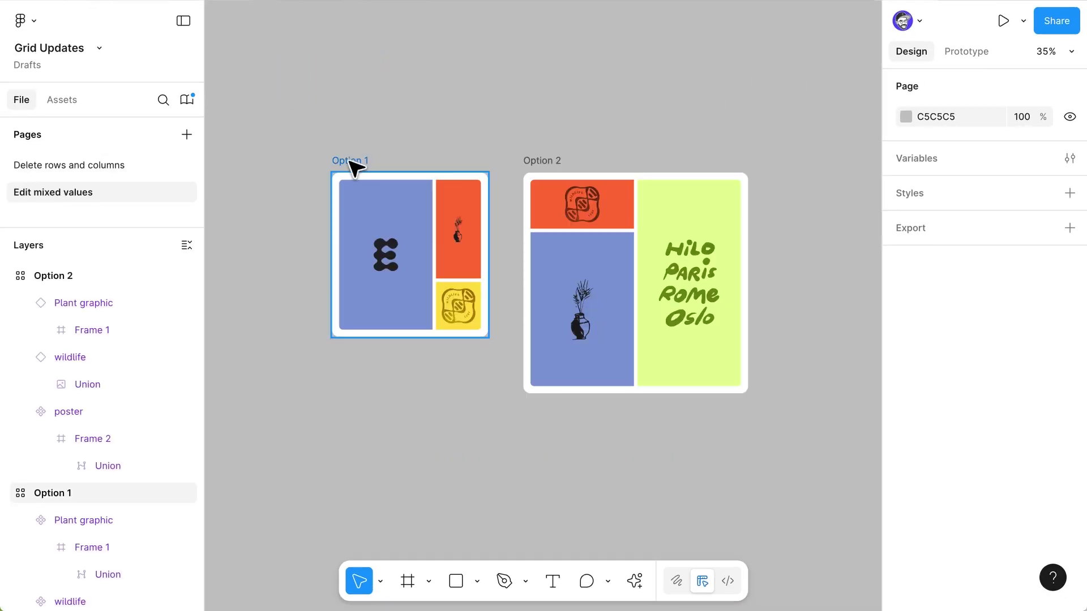
pyautogui.click(353, 167)
pyautogui.keyDown('shift'); pyautogui.click(535, 161); pyautogui.keyUp('shift')
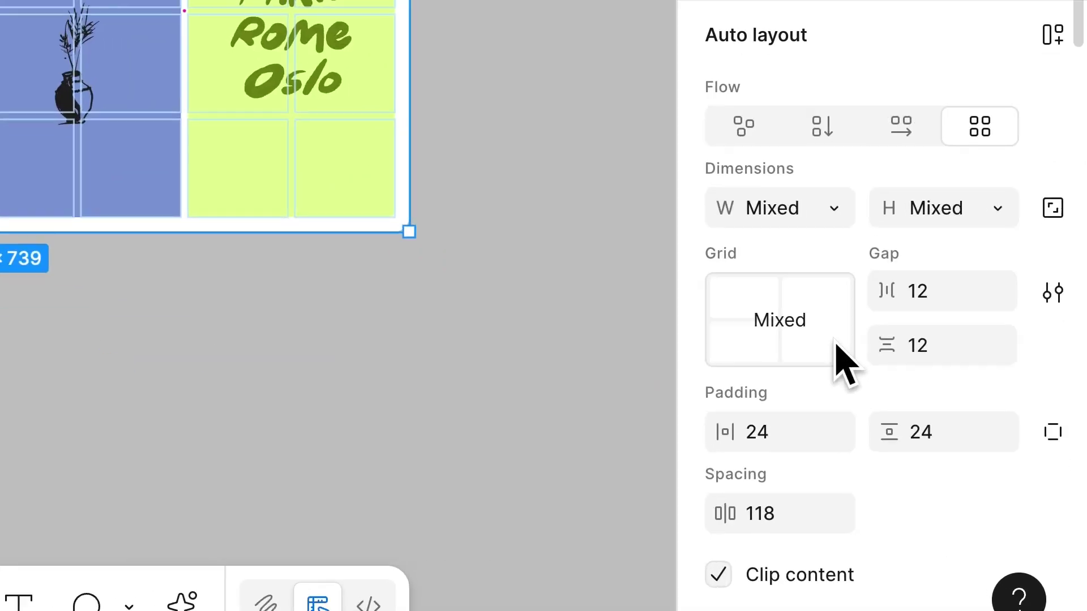
pyautogui.click(961, 457)
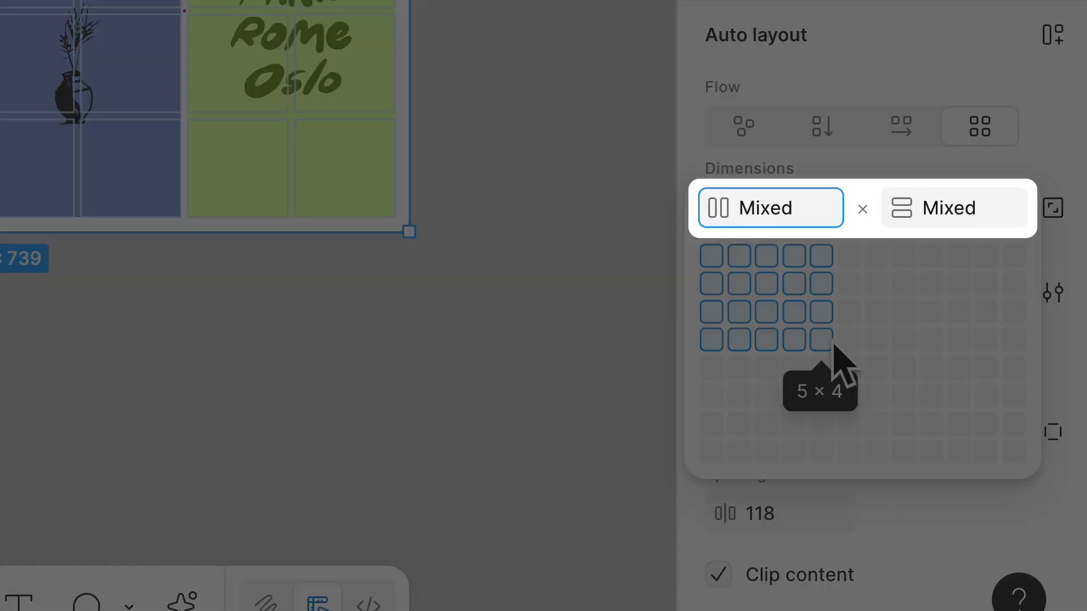
pyautogui.write('+ 1')
pyautogui.press('Tab')
pyautogui.press('Right')
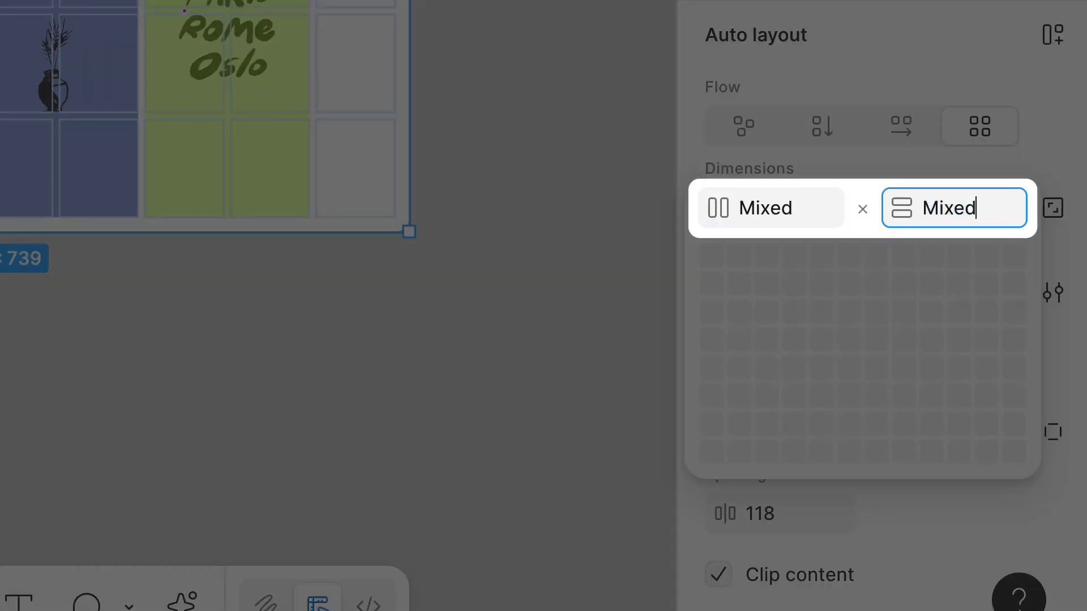
pyautogui.write('+ 2')
pyautogui.press('Return')
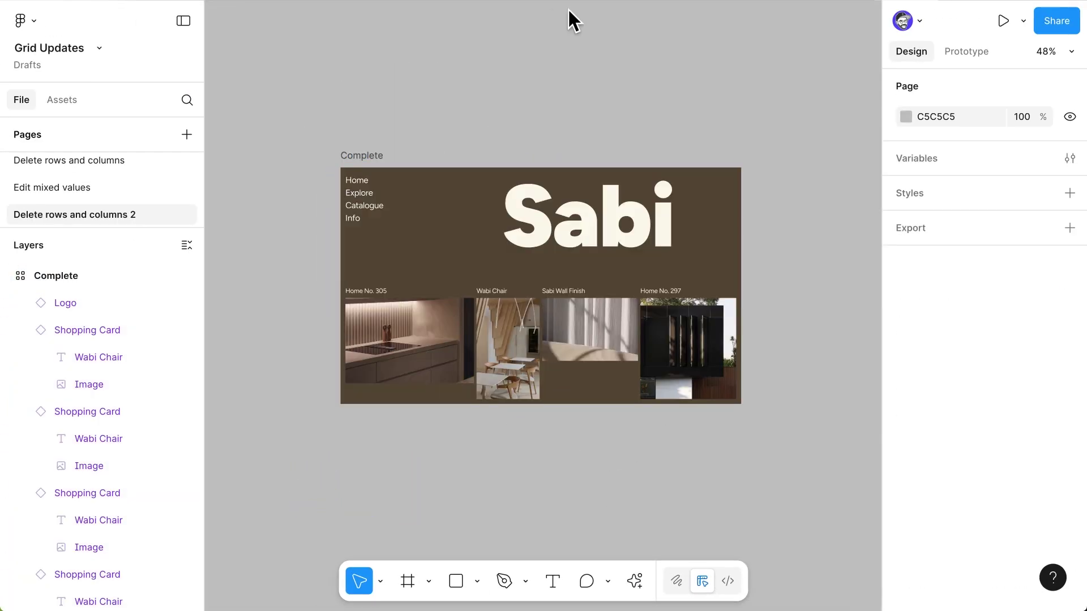
# - Give the Sabi logo a maximum width of 420
pyautogui.click(624, 237)
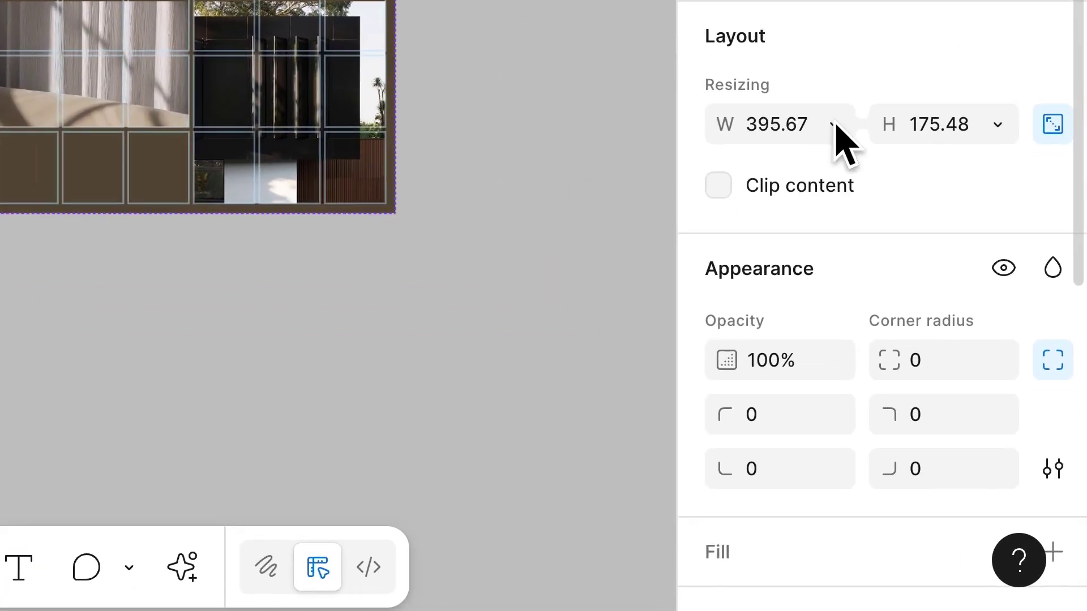
pyautogui.click(959, 358)
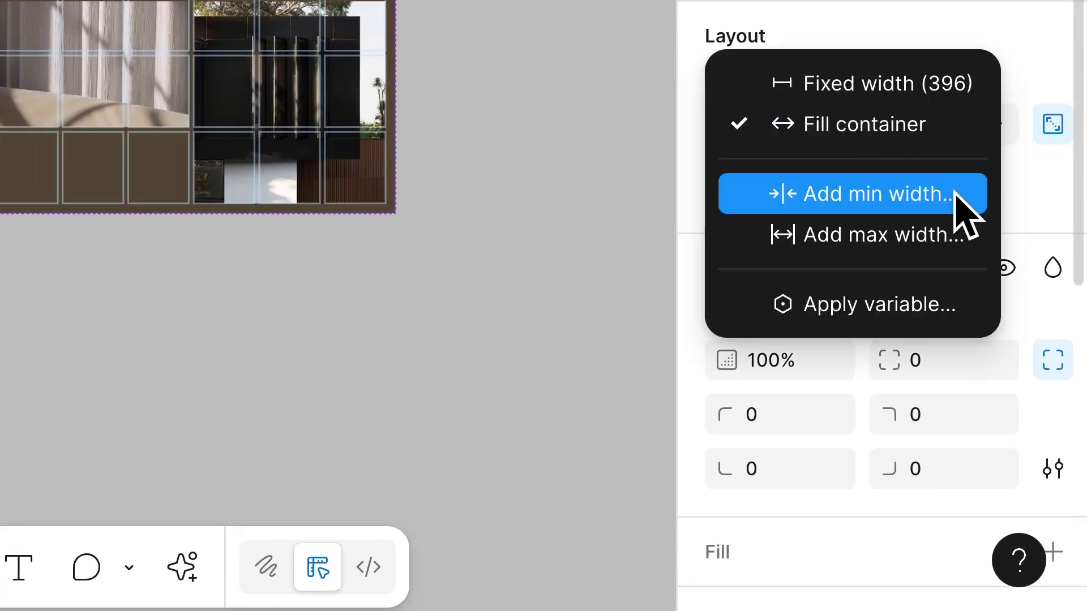
pyautogui.click(964, 234)
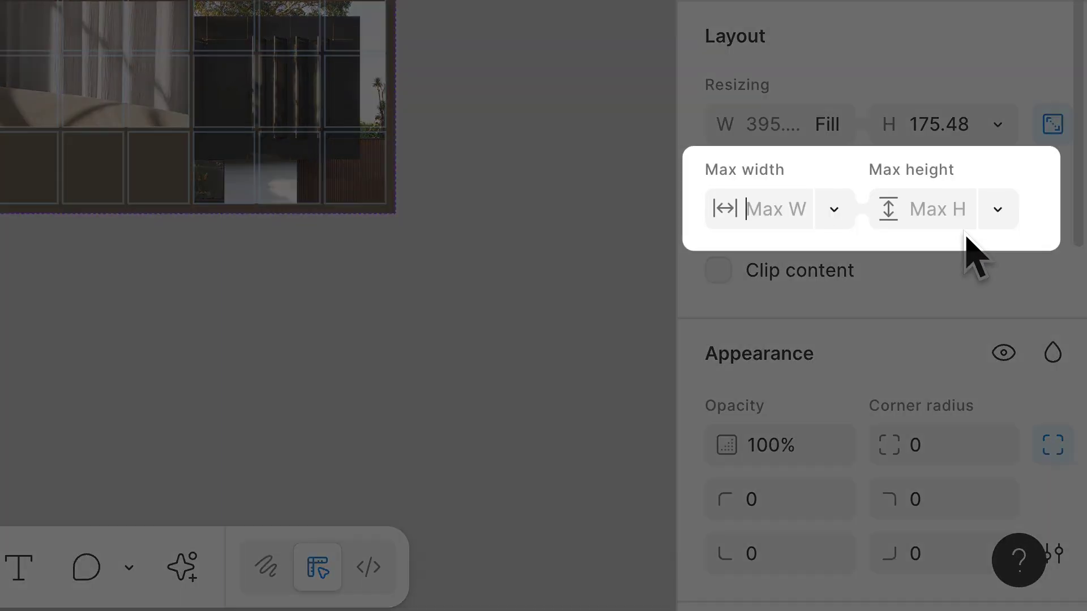
pyautogui.write('420')
pyautogui.press('Return')
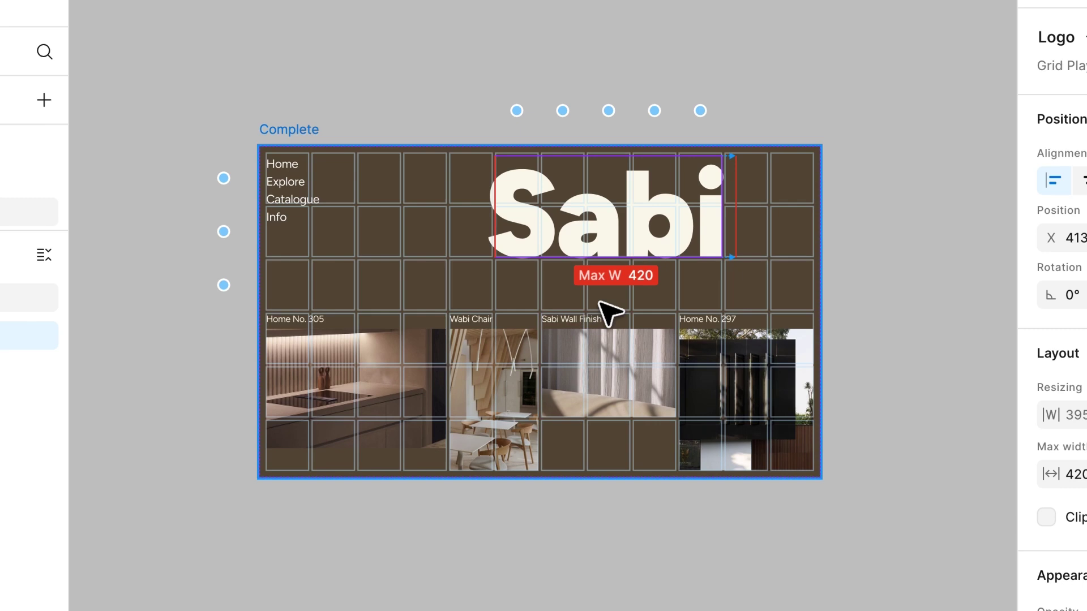
# - Limit the Complete frame to 480 minimum and 1000 maximum width, then widen it to 1000
pyautogui.click(287, 131)
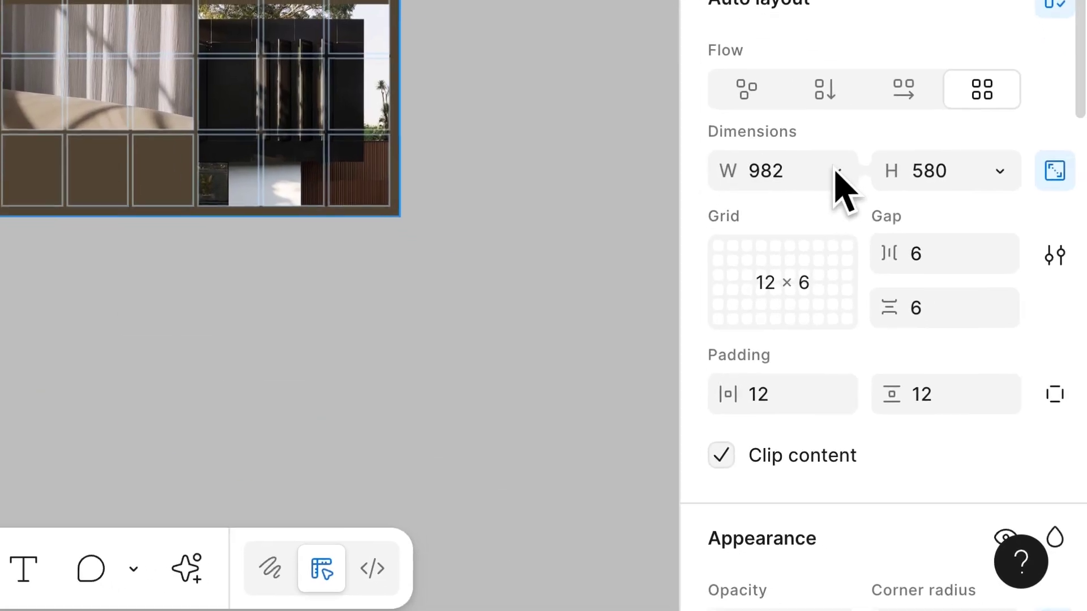
pyautogui.click(1084, 445)
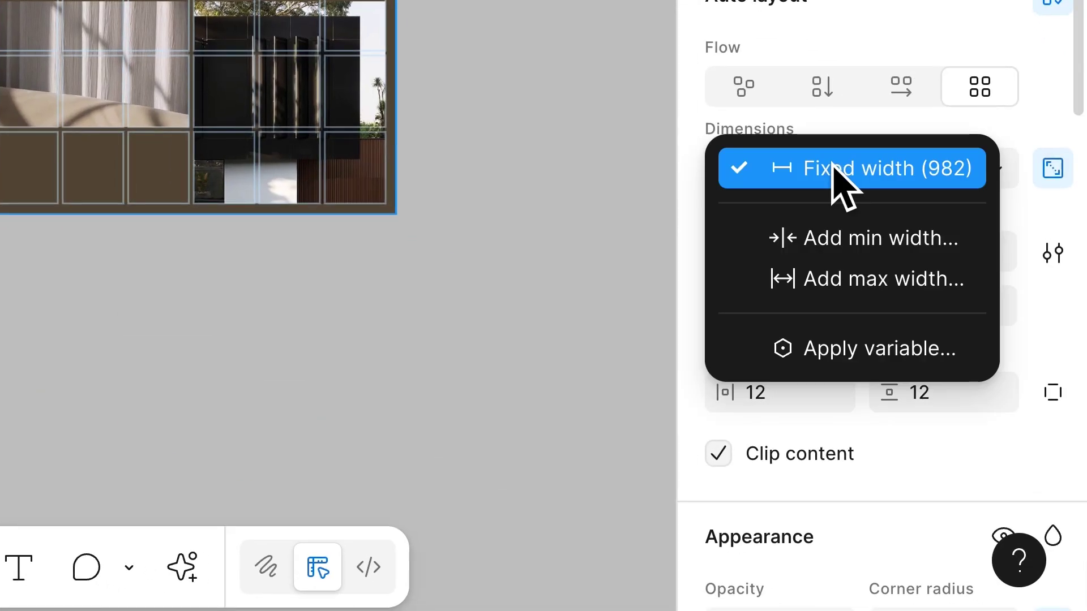
pyautogui.click(964, 247)
pyautogui.write('480')
pyautogui.press('Return')
pyautogui.click(837, 253)
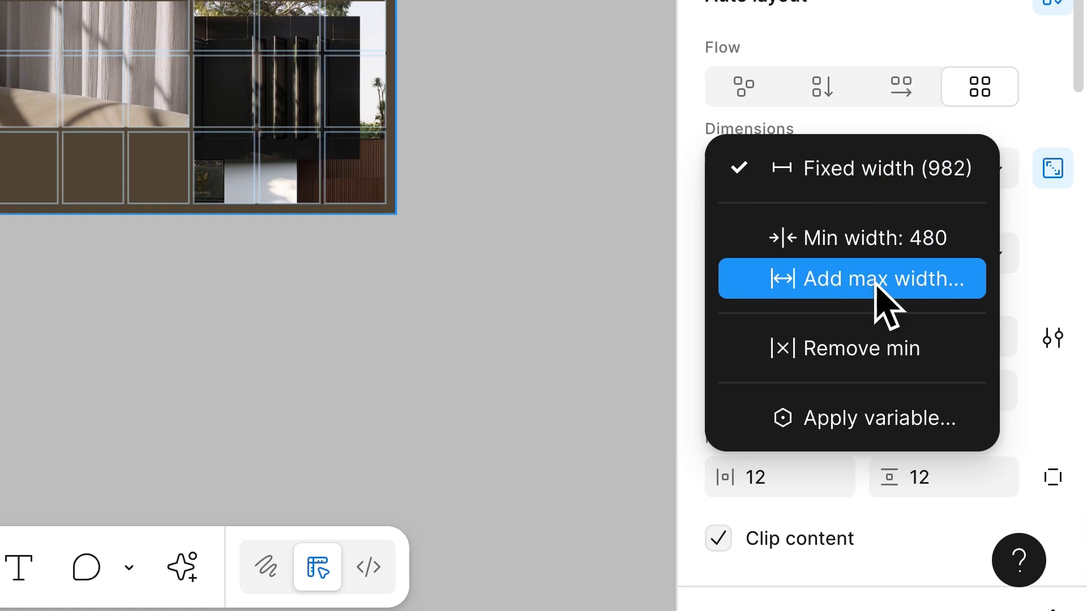
pyautogui.click(973, 280)
pyautogui.write('1000')
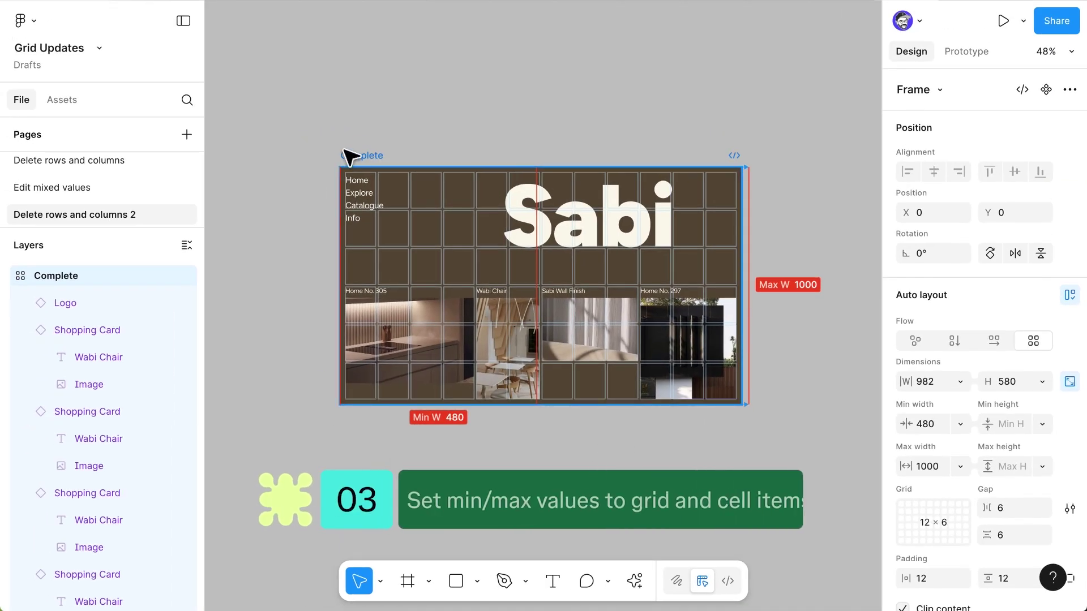
pyautogui.click(356, 160)
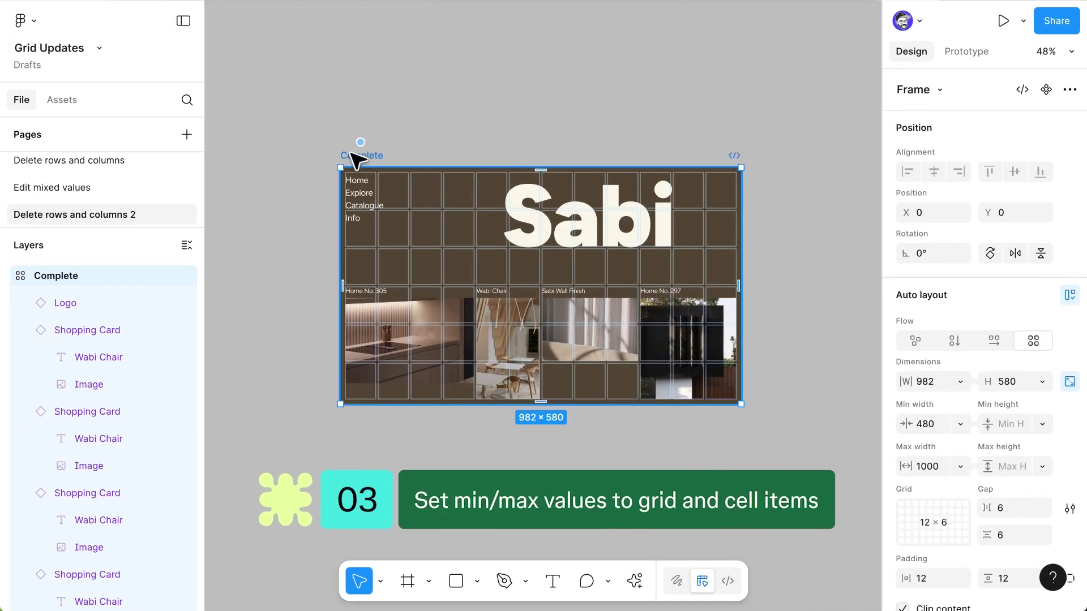
pyautogui.moveTo(740, 253); pyautogui.dragTo(792, 291)
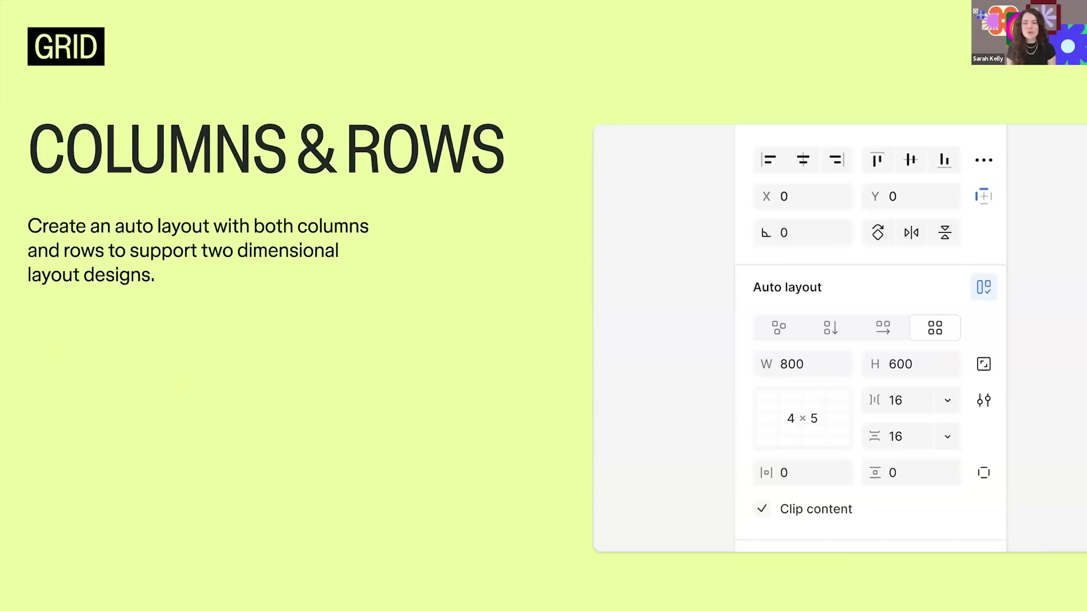
# - Advance the slides from Columns & Rows to SPAN, then to Item in Cell Alignment
pyautogui.press('Right')
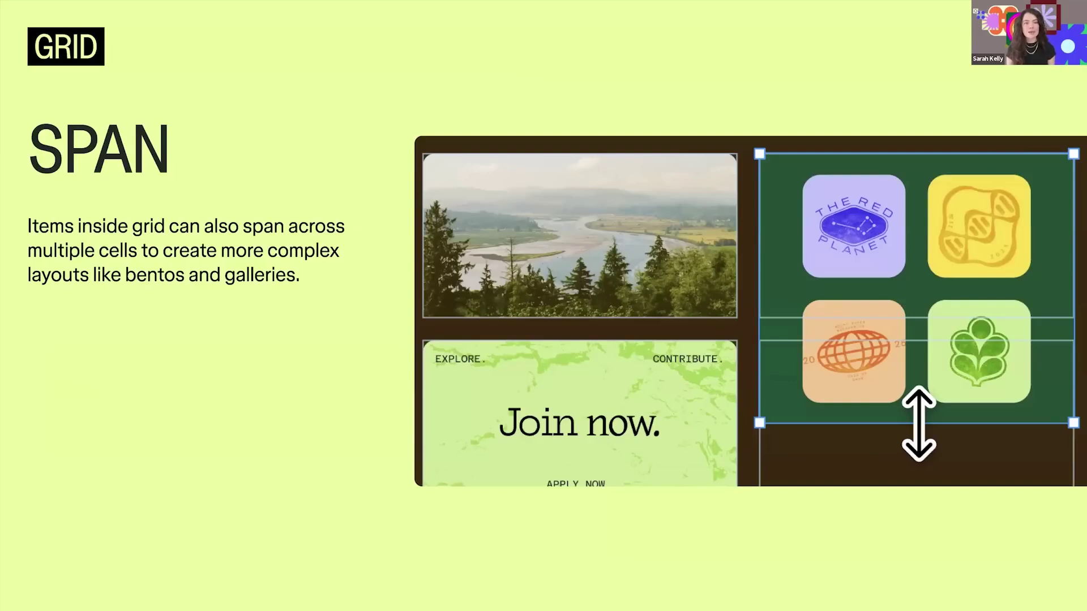
pyautogui.press('Right')
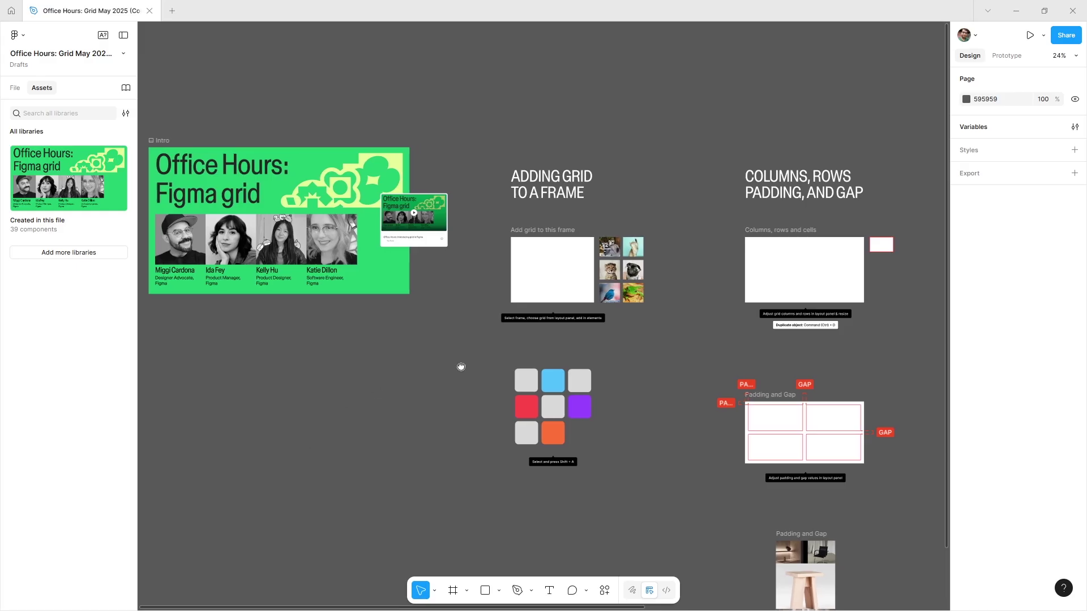
# - Zoom to 96% on the Adding Grid to a Frame section and select its empty 612 × 482 frame
pyautogui.hscroll(3, 453, 371)
pyautogui.hscroll(3, 443, 373)
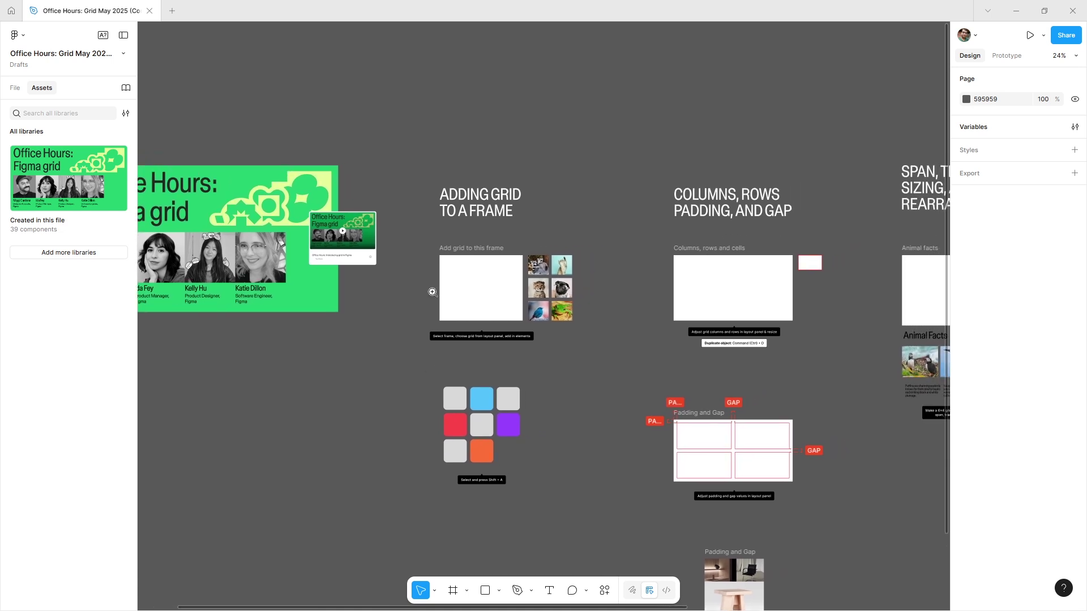
pyautogui.click(448, 284)
pyautogui.click(461, 276)
pyautogui.moveTo(491, 292); pyautogui.dragTo(383, 357)
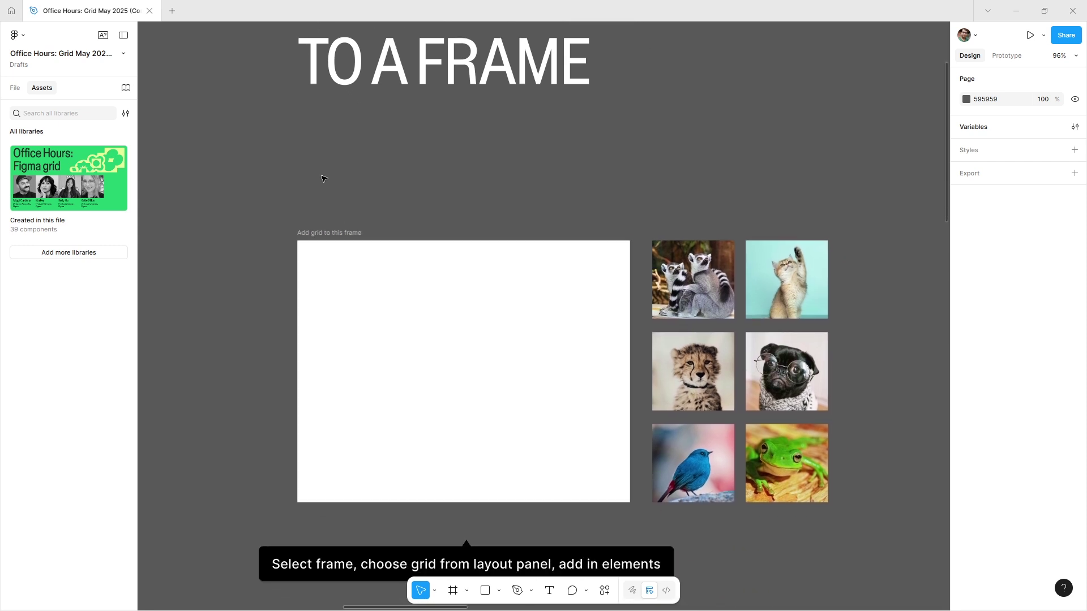
pyautogui.scroll(-1, 337, 209)
pyautogui.click(298, 204)
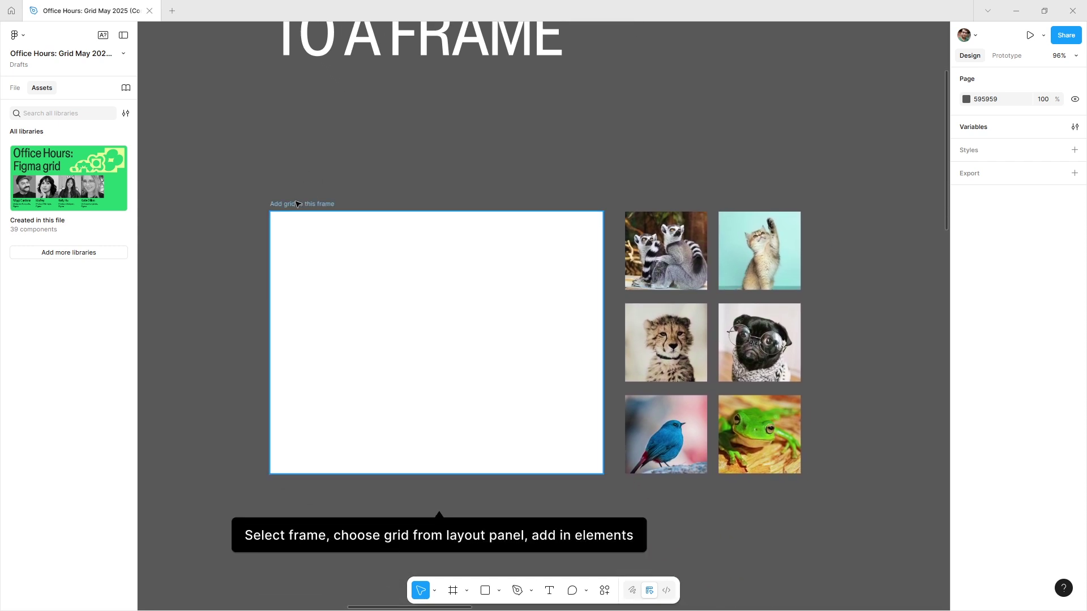
pyautogui.click(297, 204)
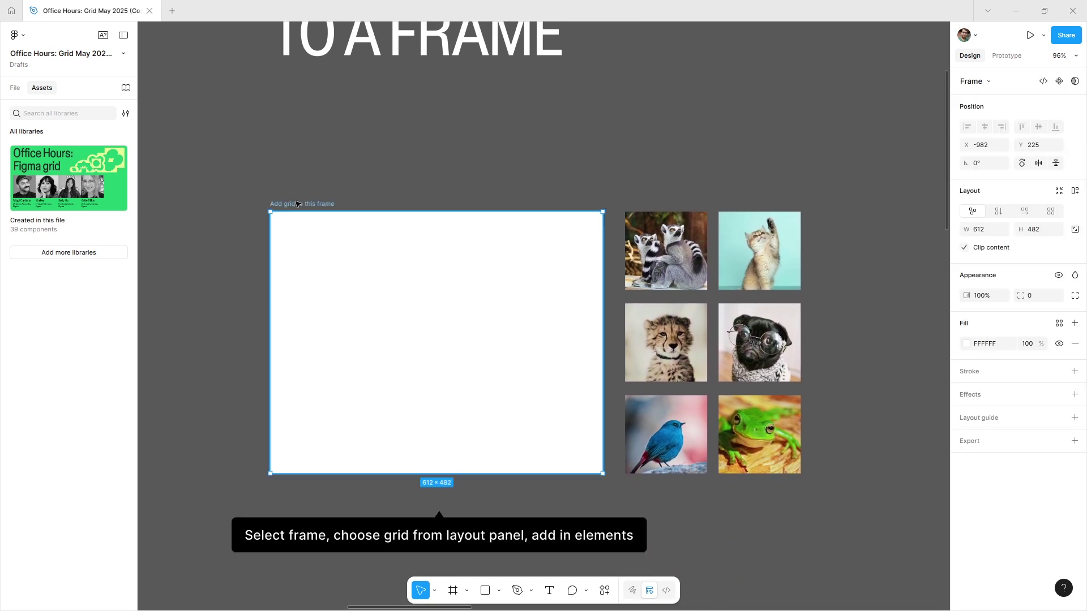
# - Make the frame a grid and drop the lemur, cat, cheetah and bird photos into its four cells
pyautogui.click(1051, 213)
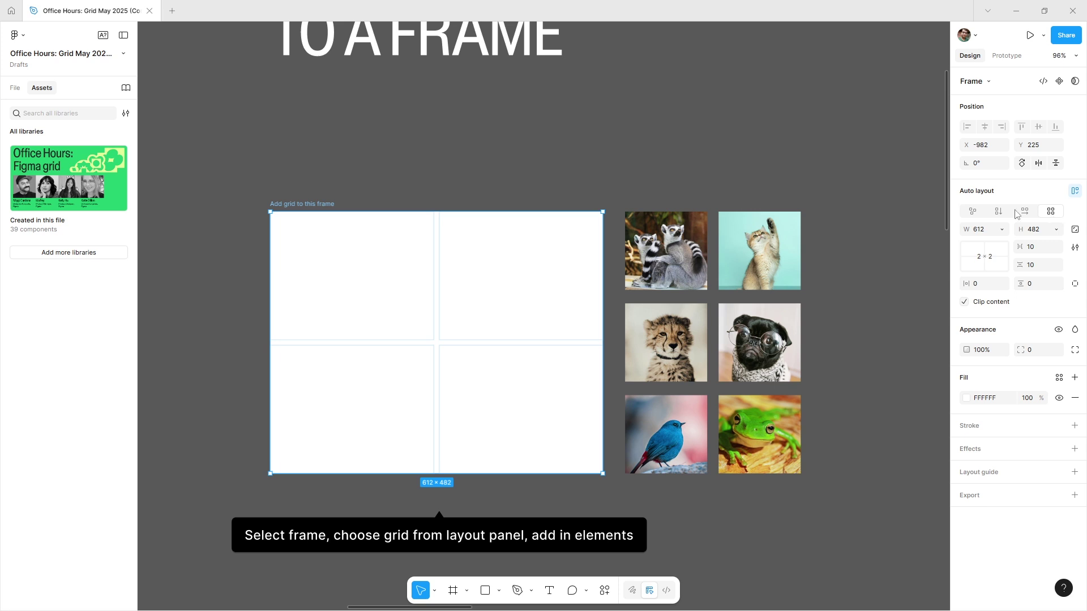
pyautogui.moveTo(665, 250); pyautogui.dragTo(397, 272)
pyautogui.moveTo(666, 266); pyautogui.dragTo(512, 283)
pyautogui.moveTo(666, 342); pyautogui.dragTo(362, 396)
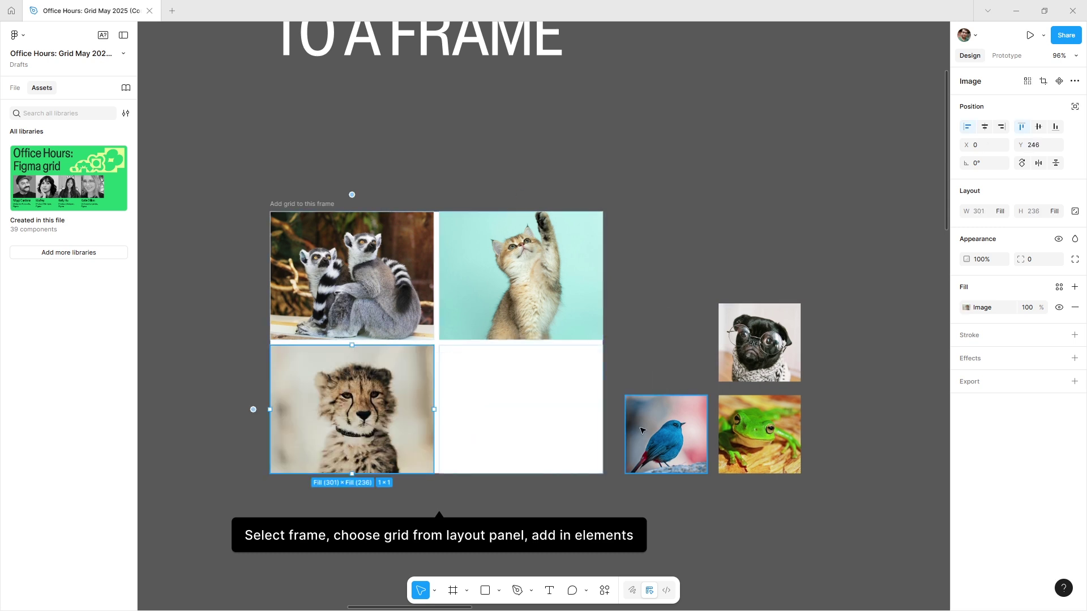
pyautogui.moveTo(666, 434); pyautogui.dragTo(552, 410)
# - Inspect the finished photo grid, then pan down toward the coloured squares
pyautogui.click(636, 387)
pyautogui.click(436, 396)
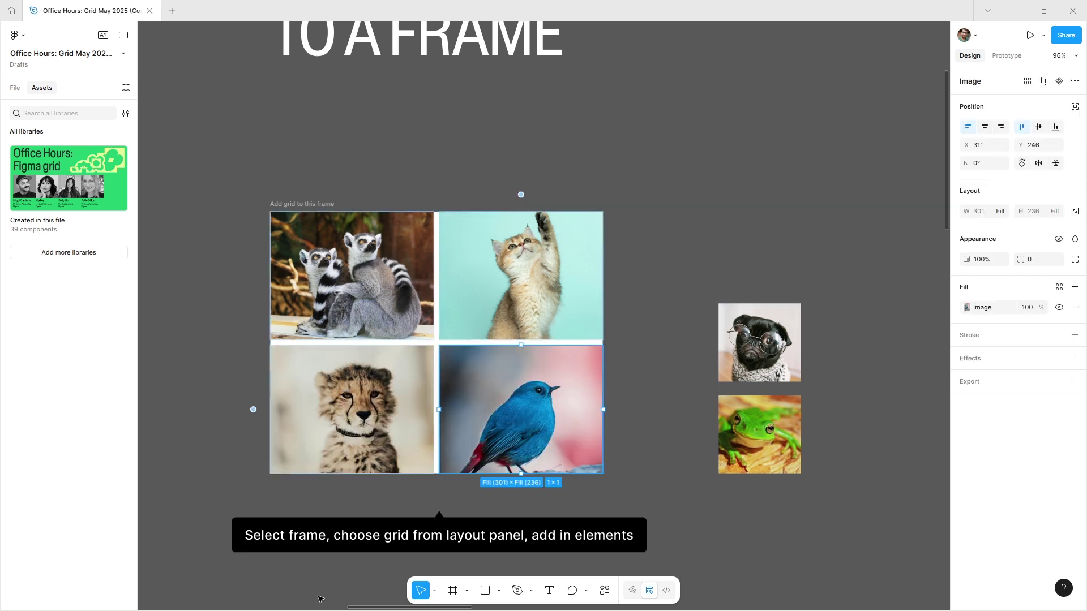
pyautogui.click(232, 473)
pyautogui.moveTo(233, 473); pyautogui.dragTo(243, 383)
pyautogui.scroll(-6, 244, 383)
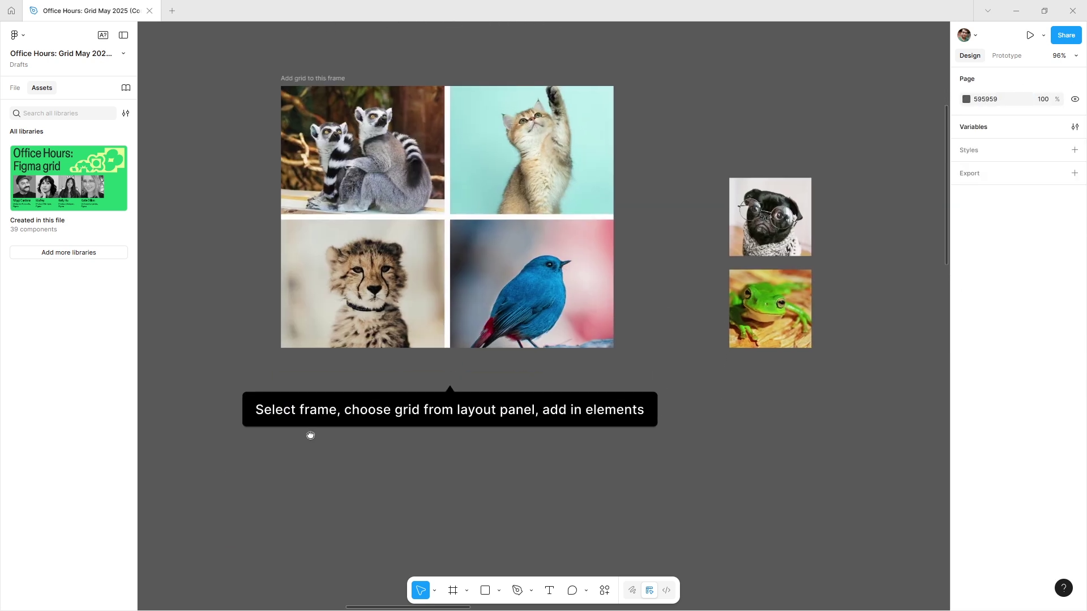
# - Wrap all eight coloured squares in a 3 × 3 grid auto layout with Shift+A
pyautogui.scroll(-4, 329, 379)
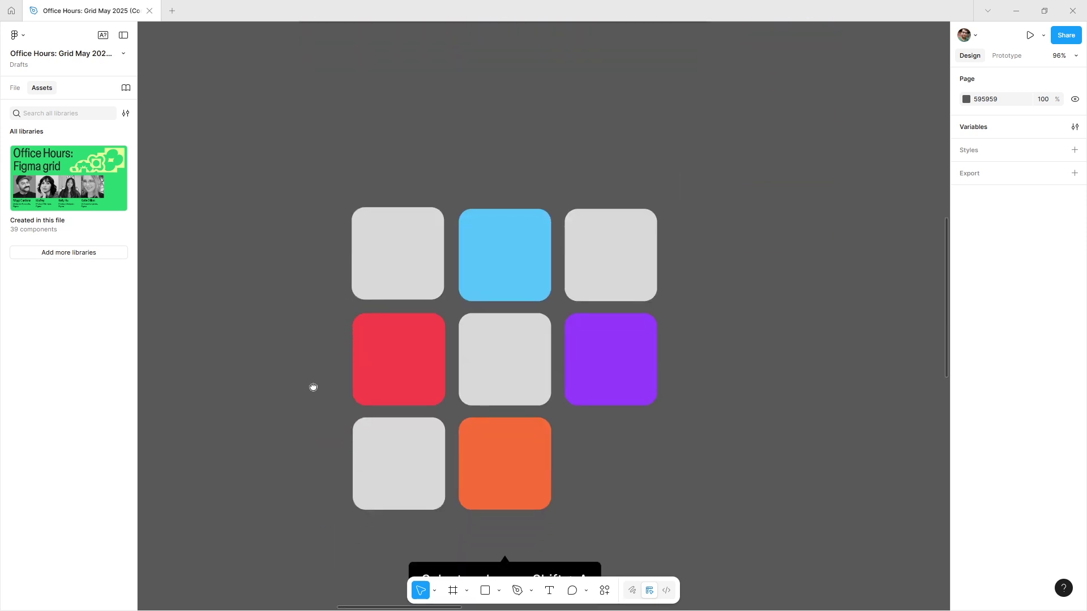
pyautogui.moveTo(329, 130); pyautogui.dragTo(661, 372)
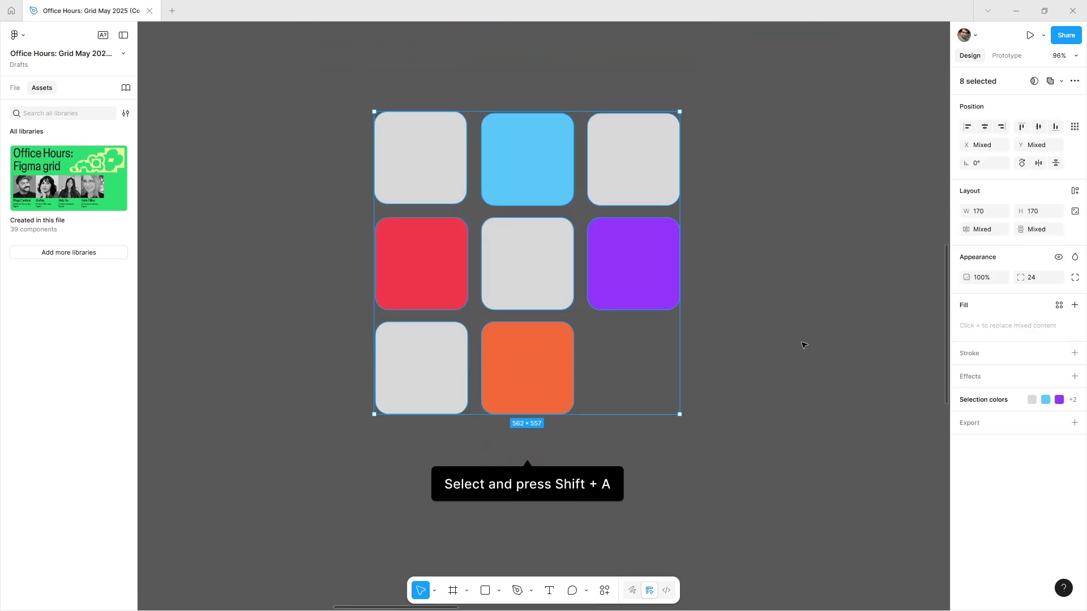
pyautogui.hotkey('shift', 'a')
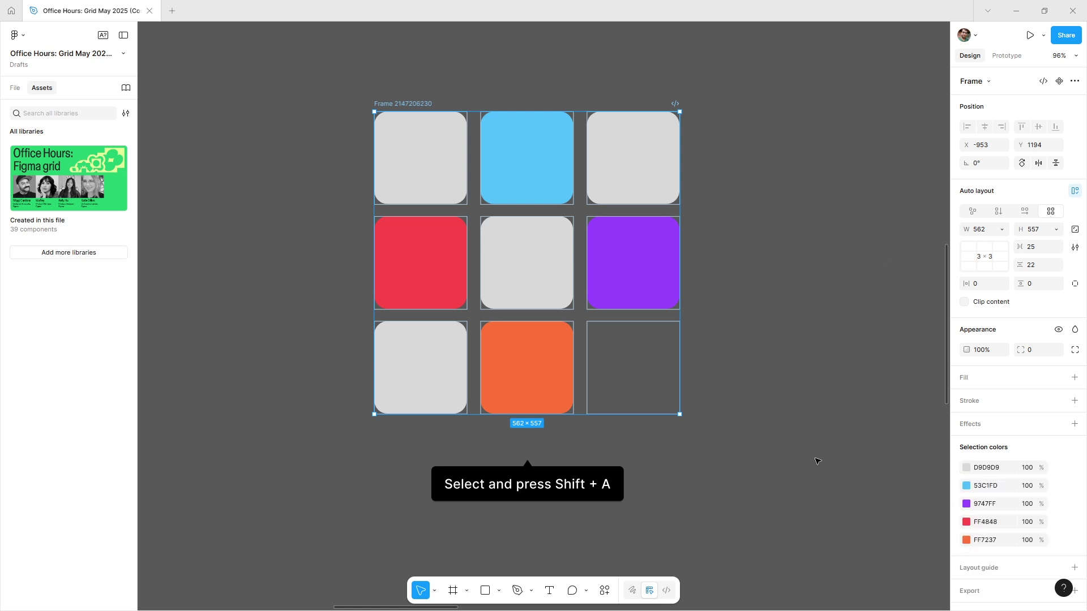
# - Change the 'Columns, rows and cells' frame's grid from 2 × 2 to 4 × 4
pyautogui.click(779, 436)
pyautogui.scroll(5, 559, 393)
pyautogui.hscroll(6, 559, 393)
pyautogui.hscroll(9, 645, 262)
pyautogui.scroll(4, 645, 262)
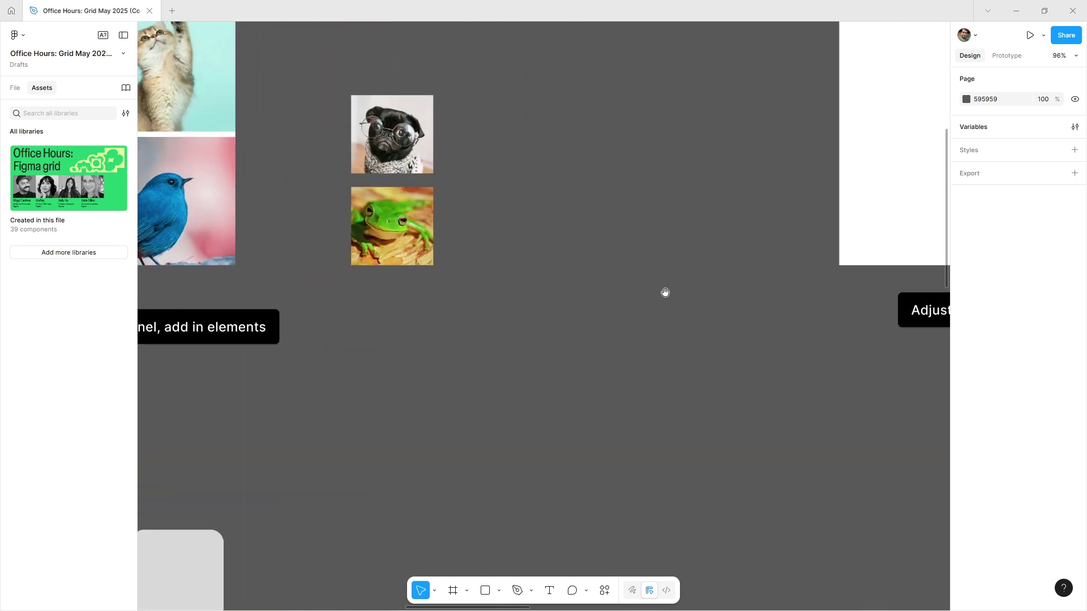
pyautogui.hscroll(6, 385, 381)
pyautogui.scroll(1, 385, 382)
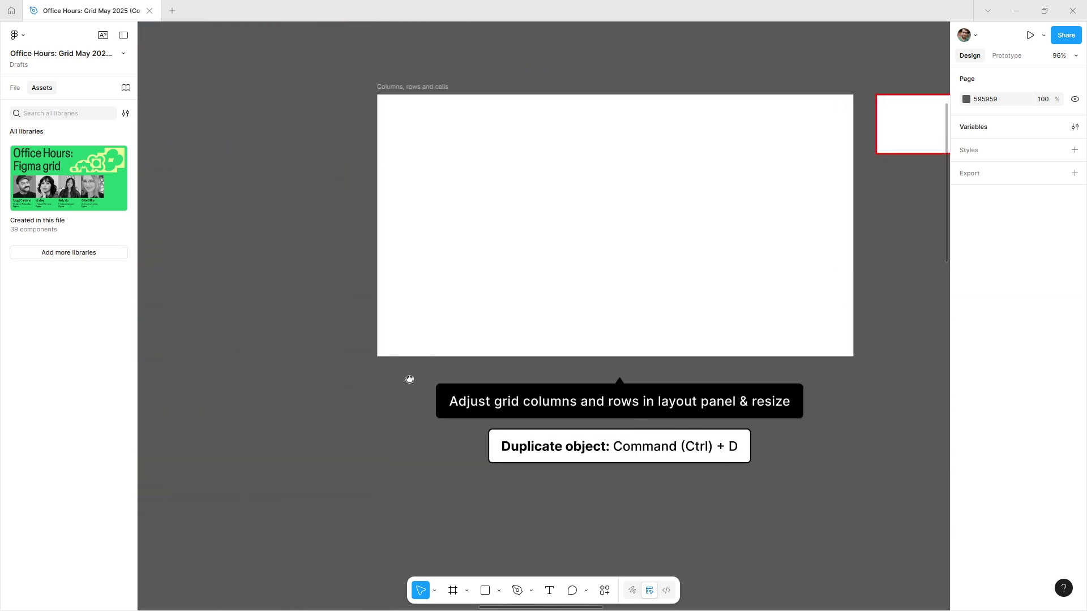
pyautogui.hscroll(1, 334, 373)
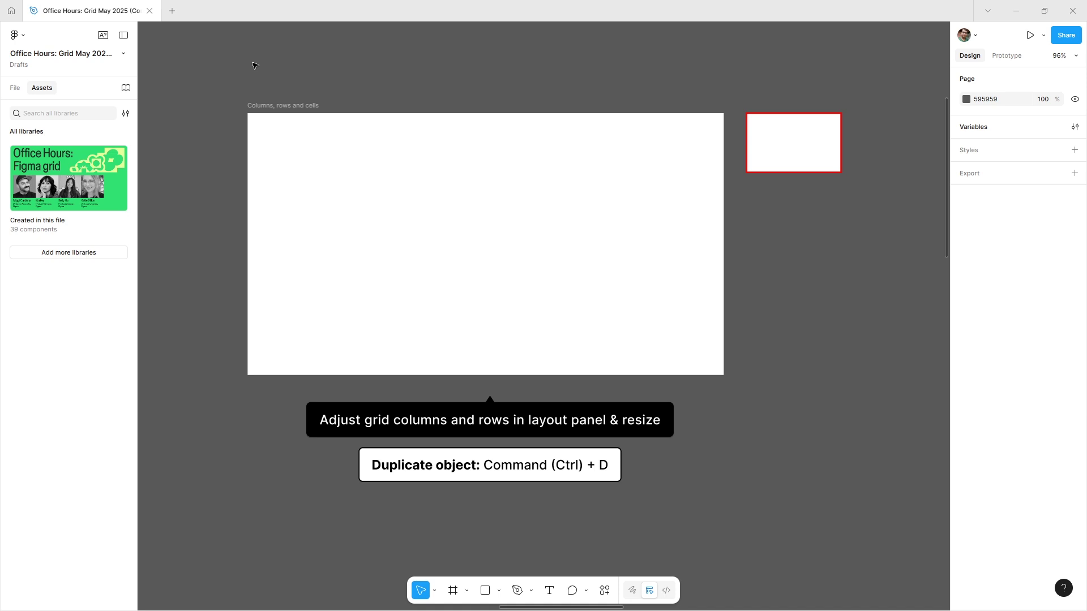
pyautogui.click(274, 110)
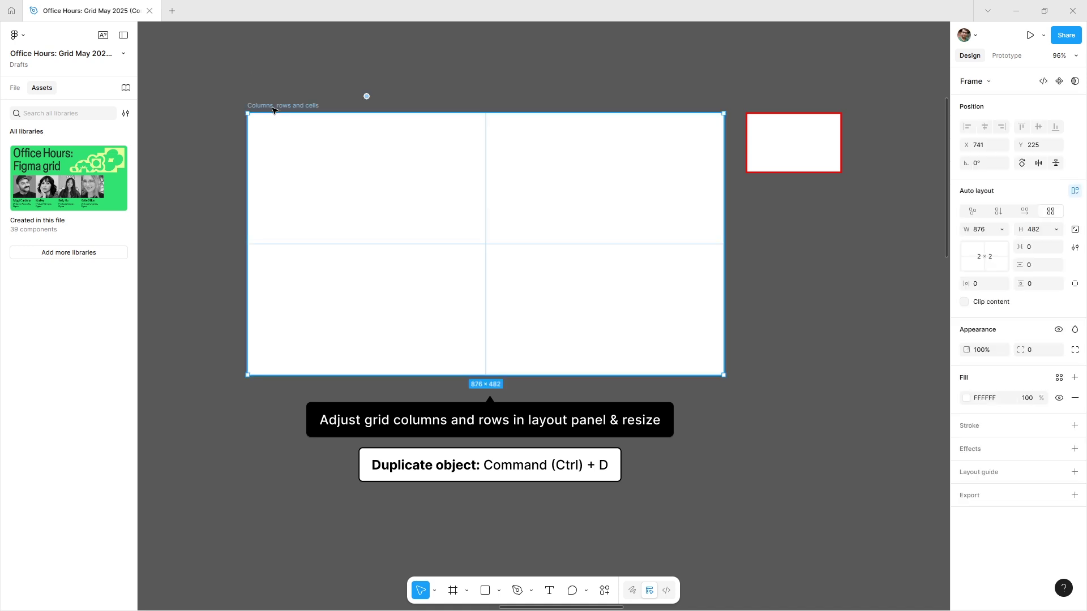
pyautogui.click(981, 259)
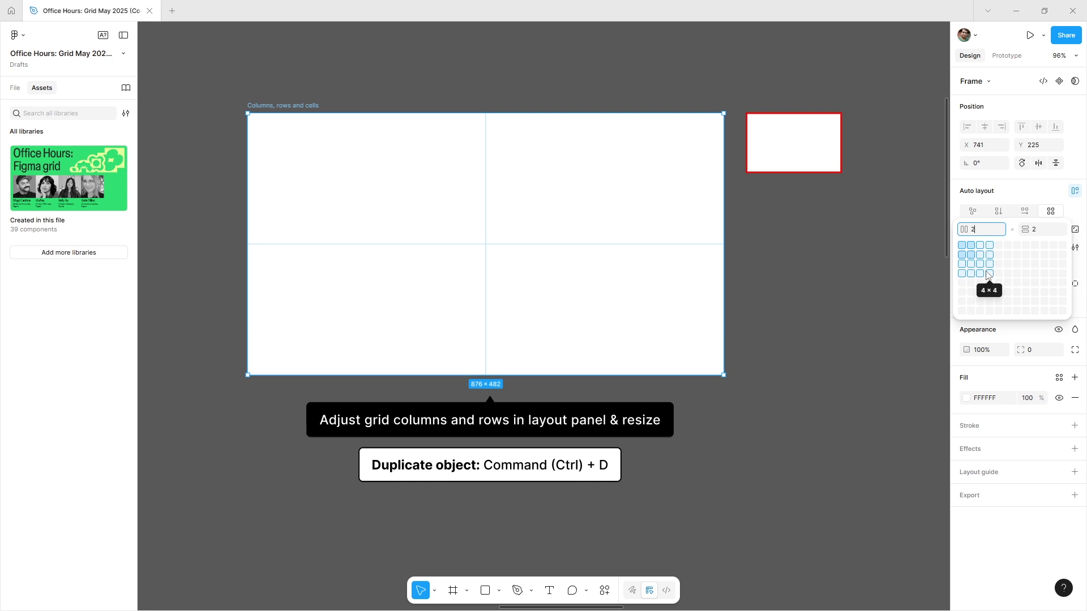
pyautogui.click(988, 275)
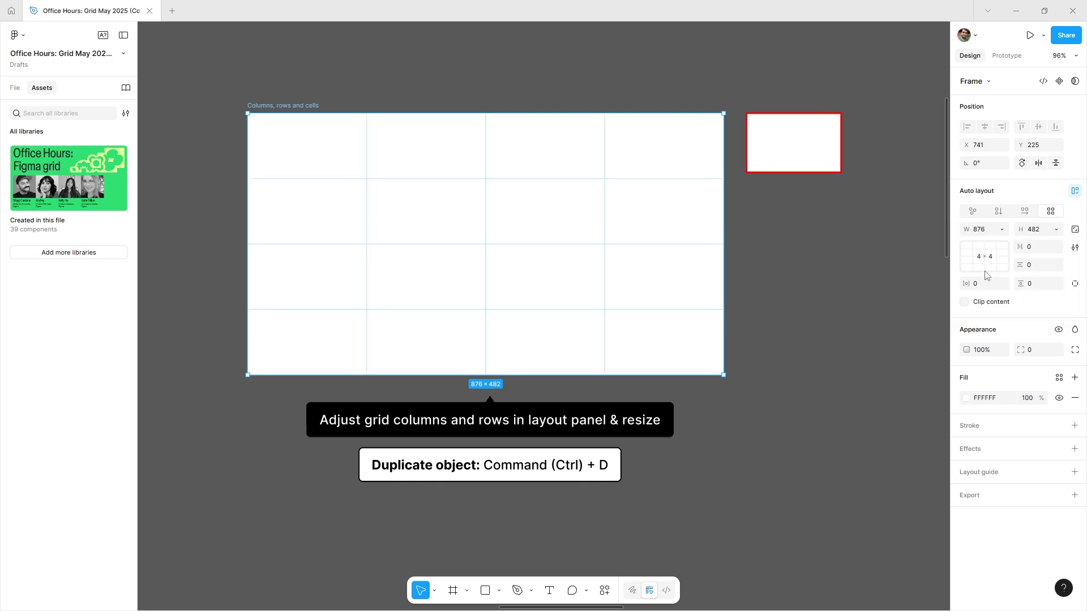
pyautogui.click(823, 254)
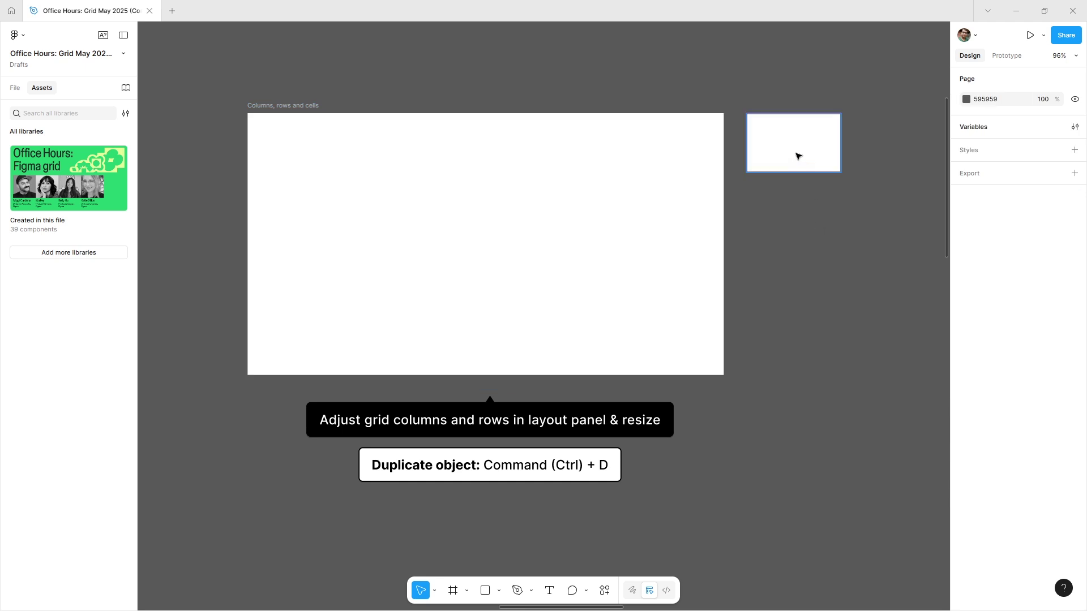
# - Place the red rectangle in the first grid cell and duplicate it to fill the grid
pyautogui.moveTo(793, 144); pyautogui.dragTo(311, 144)
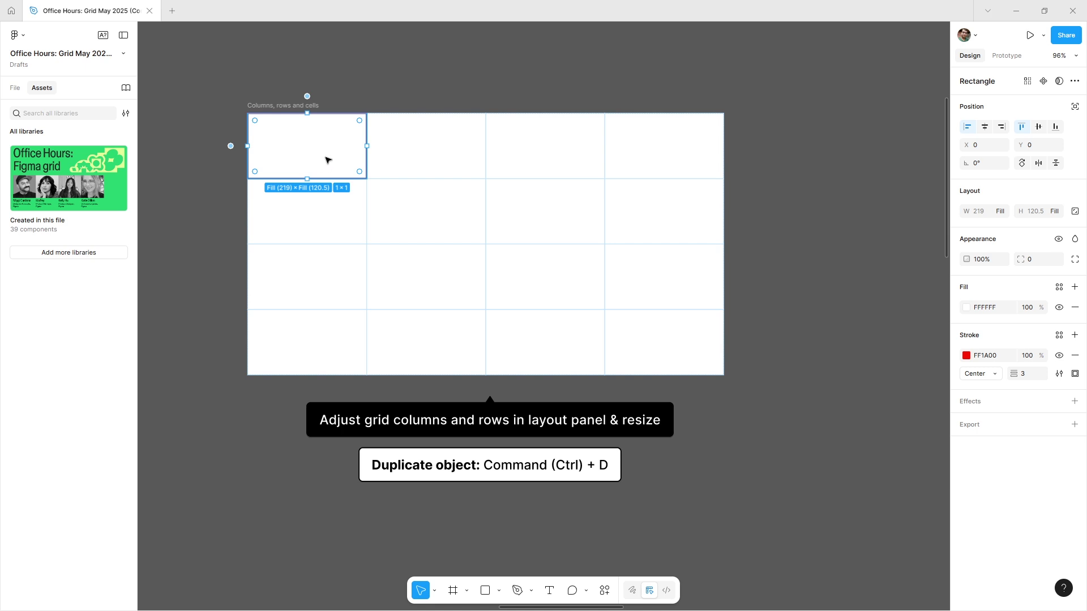
pyautogui.hotkey('ctrl', 'd')
pyautogui.hotkey('ctrl', 'd')
pyautogui.hotkey('ctrl', 'd')
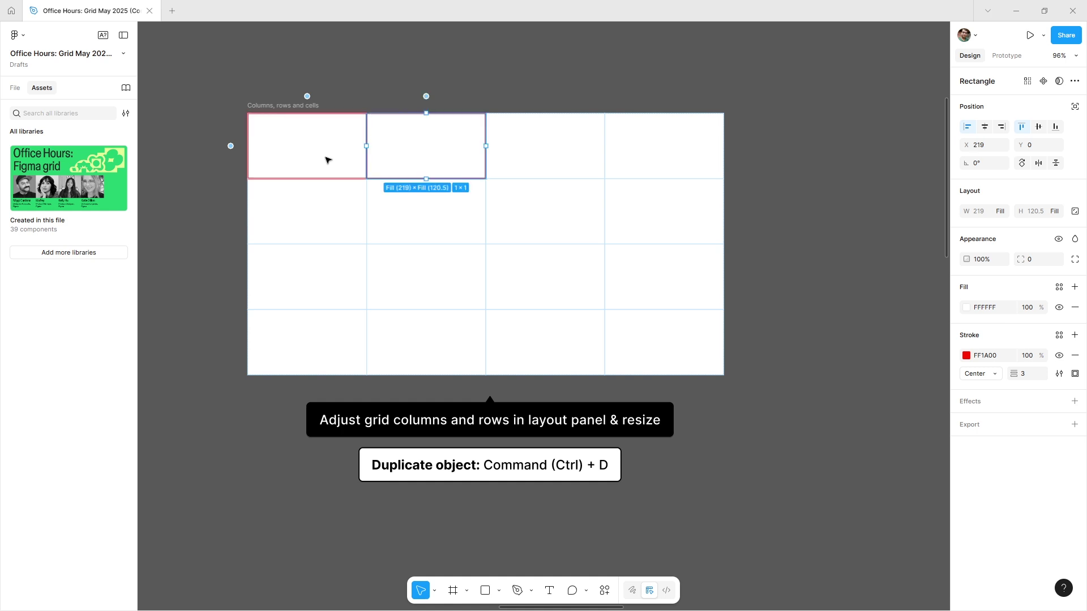
pyautogui.hotkey('ctrl', 'd')
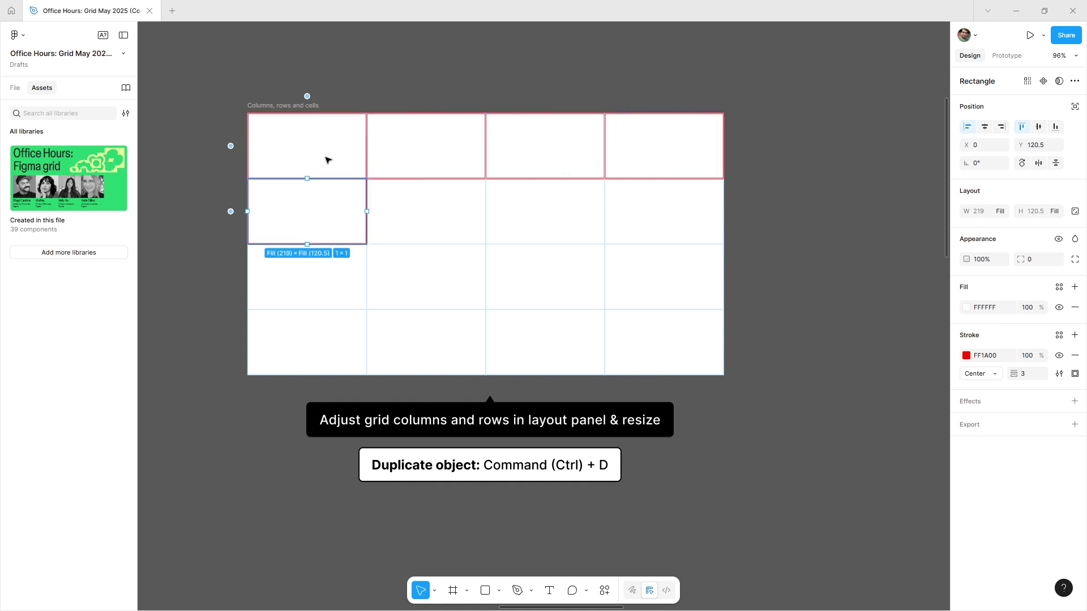
pyautogui.hotkey('ctrl', 'd')
pyautogui.hotkey('ctrl', 'd')
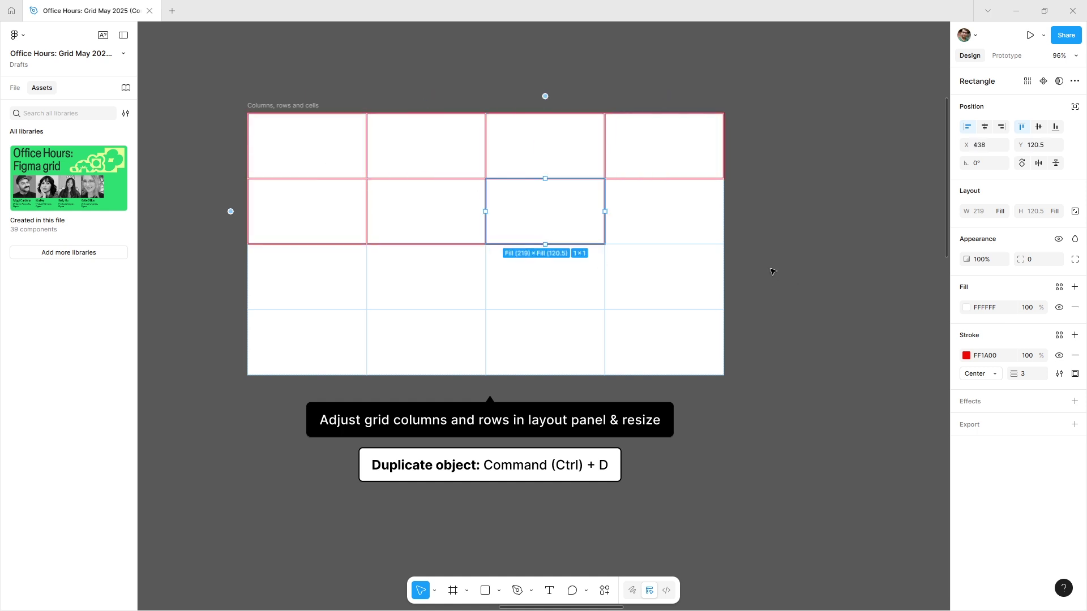
pyautogui.hotkey('ctrl', 'd')
pyautogui.hotkey('ctrl', 'd')
pyautogui.hotkey('ctrl', 'd')
pyautogui.hotkey('ctrl', 'd')
pyautogui.hotkey('ctrl', 'd')
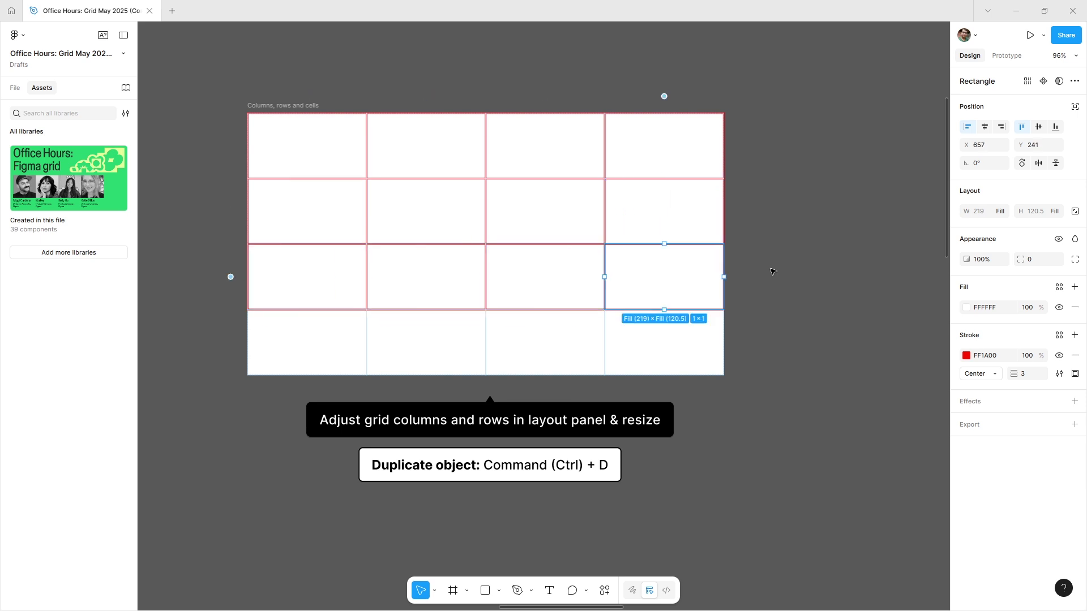
pyautogui.hotkey('ctrl', 'd')
pyautogui.hotkey('ctrl', 'd')
pyautogui.hotkey('ctrl', 'd')
pyautogui.hotkey('ctrl', 'd')
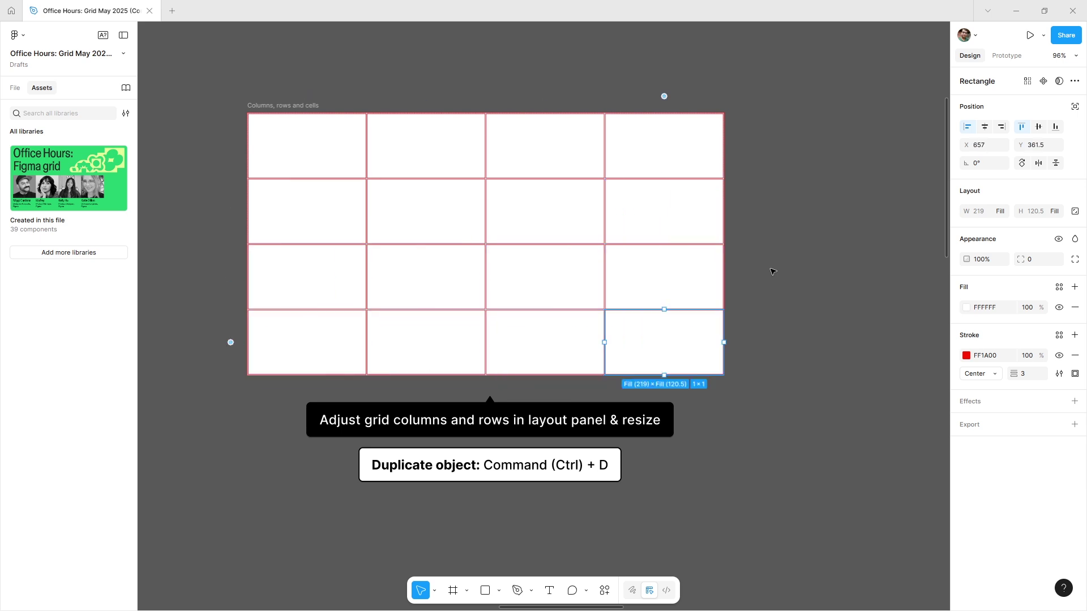
pyautogui.hotkey('ctrl', 'd')
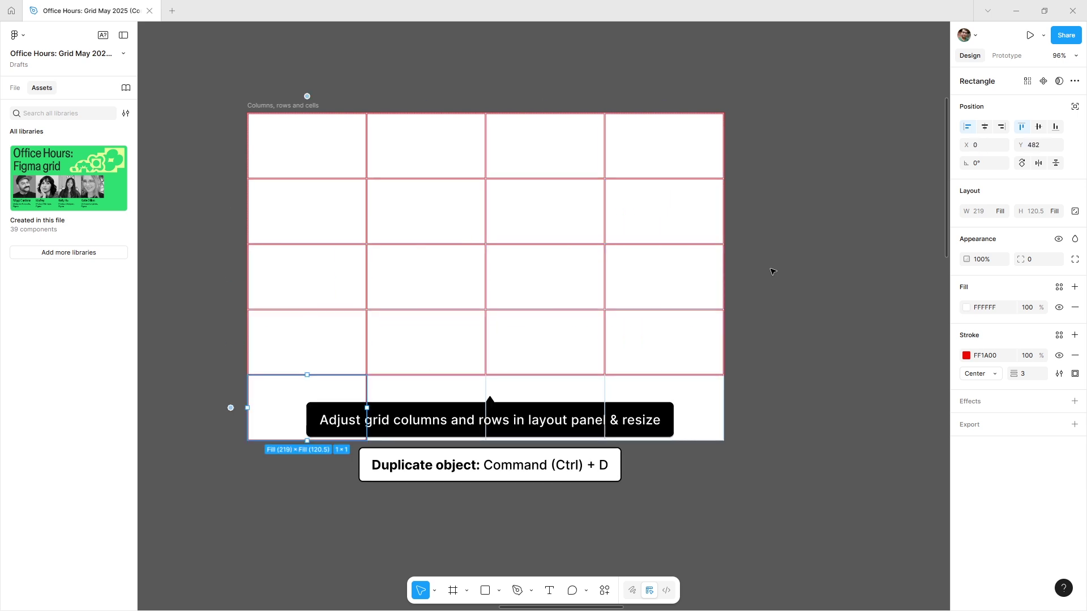
# - Move the grid up, shift the tooltip notes below it, and duplicate one more rectangle into a sixth row
pyautogui.moveTo(283, 106); pyautogui.dragTo(294, 42)
pyautogui.moveTo(714, 546); pyautogui.dragTo(475, 522)
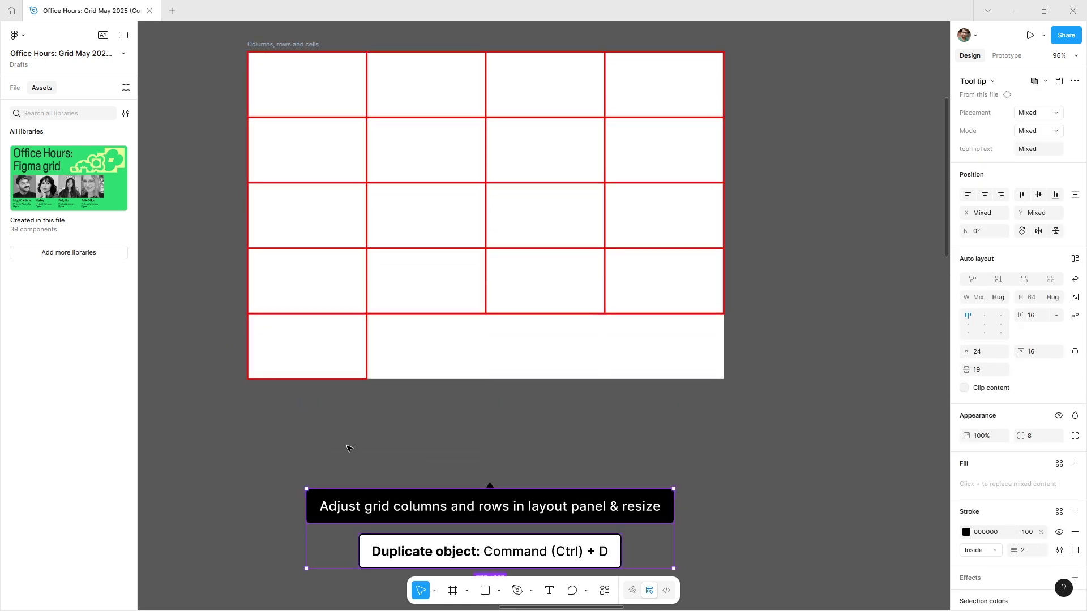
pyautogui.click(347, 447)
pyautogui.click(338, 357)
pyautogui.hotkey('ctrl', 'd')
pyautogui.hotkey('ctrl', 'd')
pyautogui.hotkey('ctrl', 'd')
pyautogui.hotkey('ctrl', 'd')
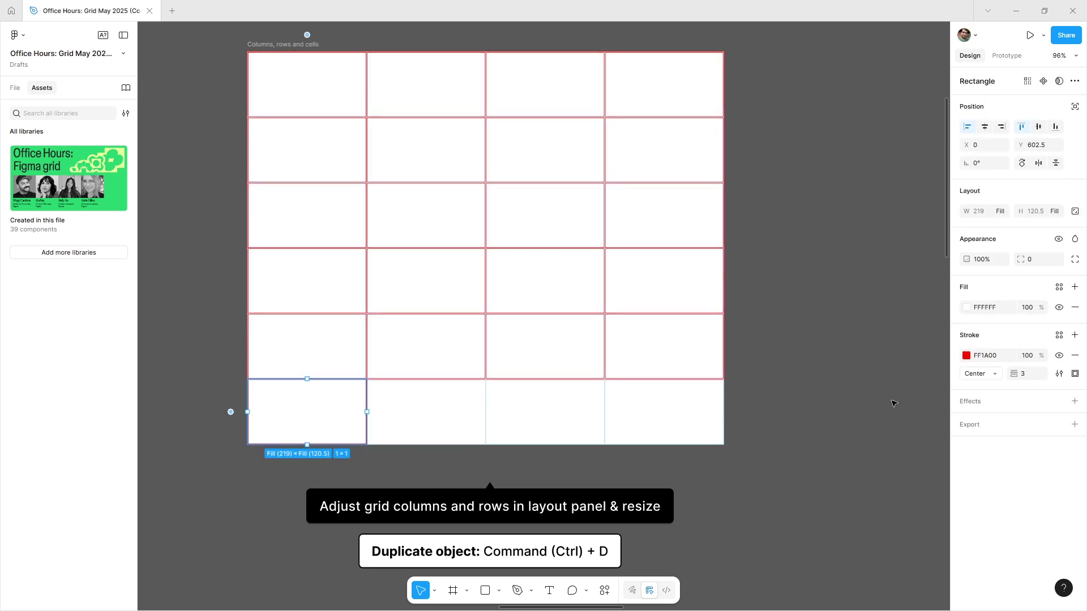
pyautogui.click(834, 350)
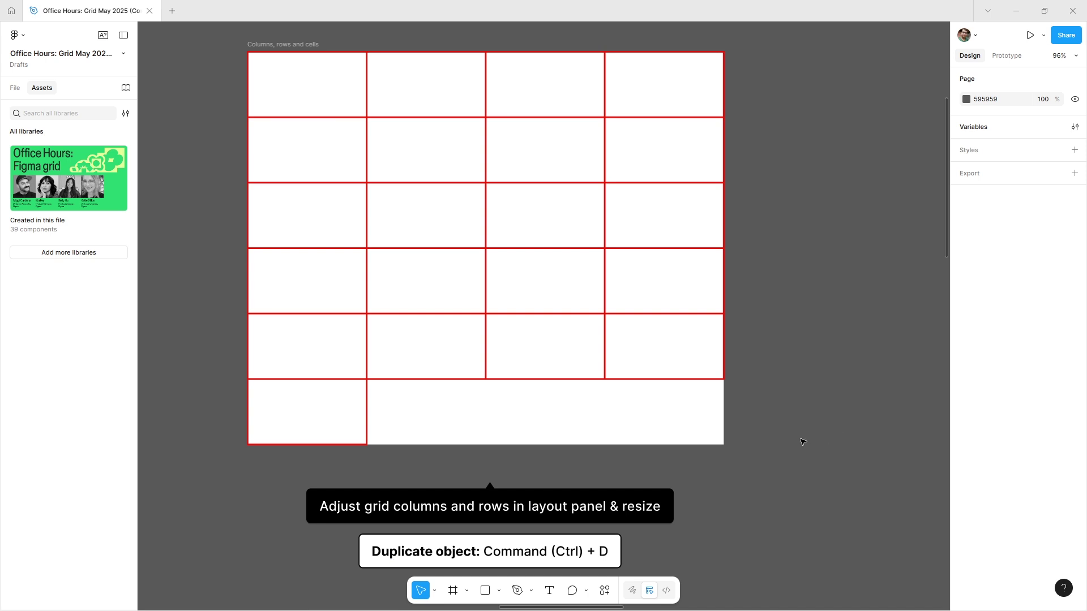
# - Bring the Padding and Gap frame into view and zoom in on the 24 gap between rectangles
pyautogui.scroll(-10, 743, 556)
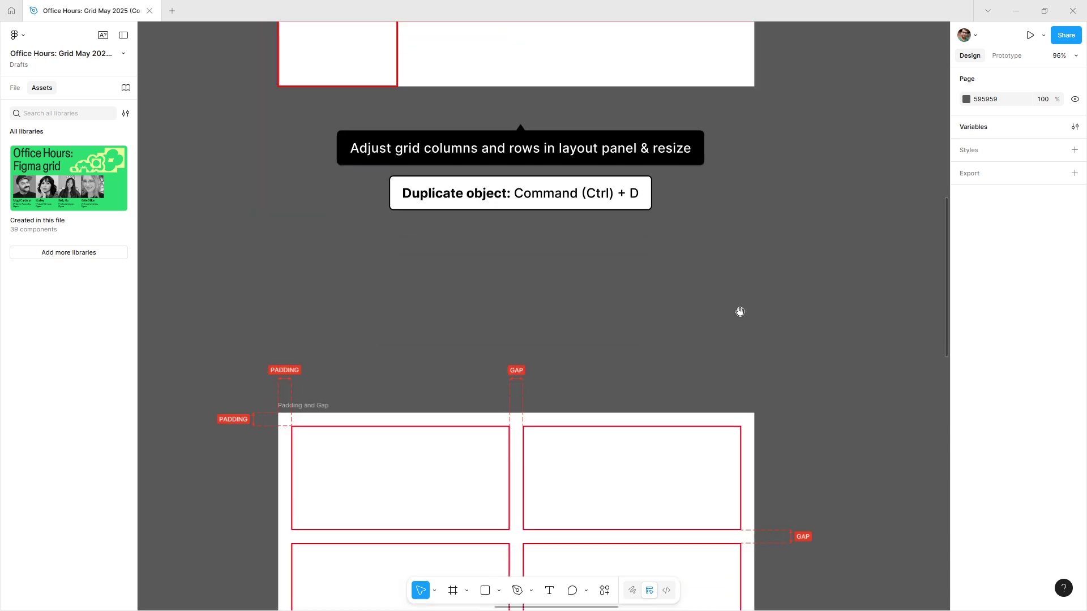
pyautogui.scroll(-3, 664, 313)
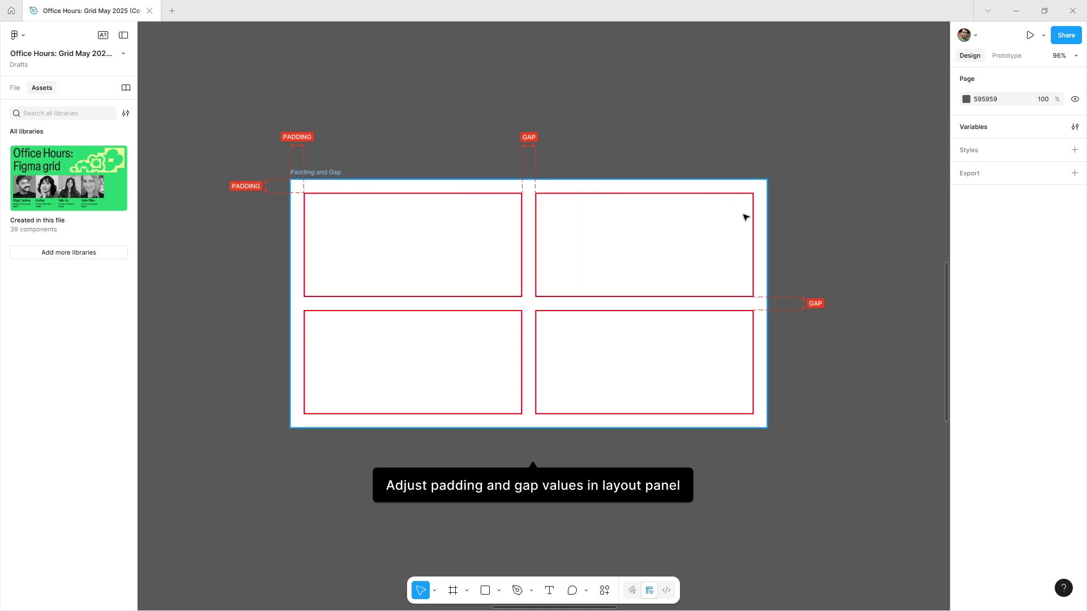
pyautogui.click(753, 353)
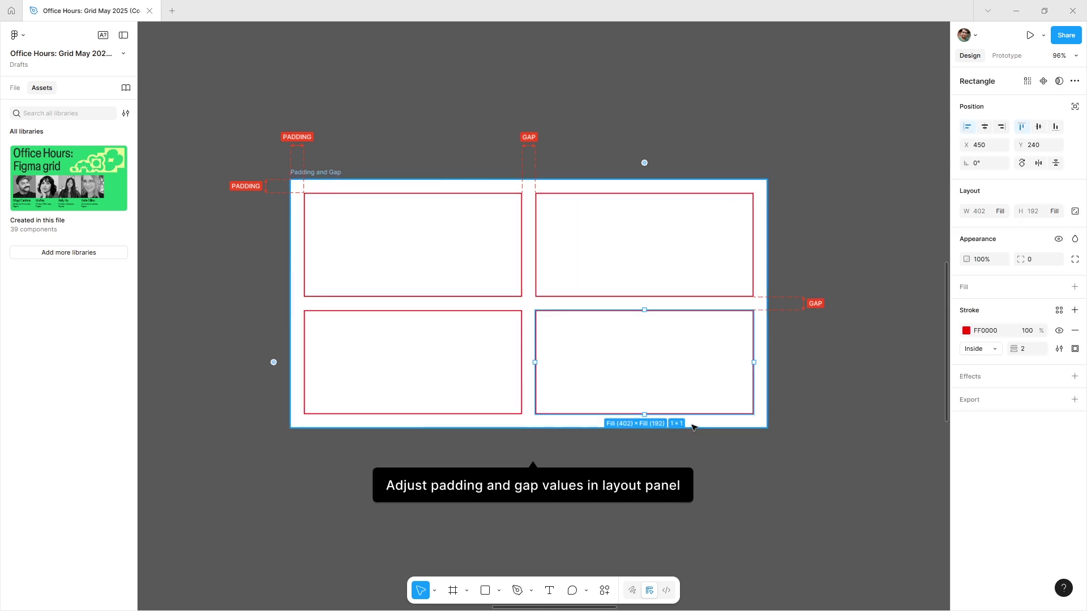
pyautogui.click(262, 305)
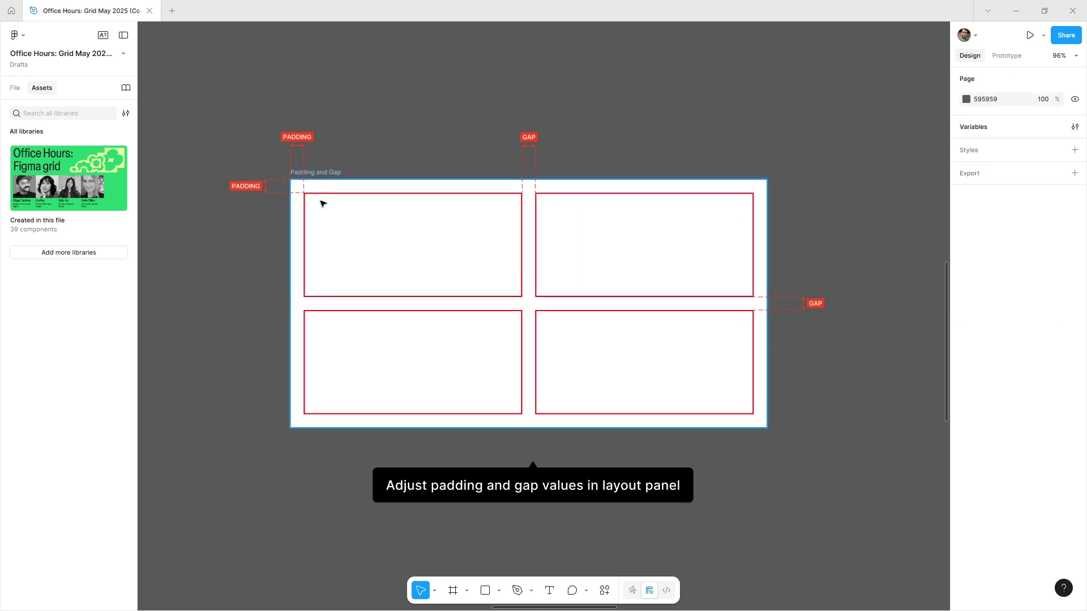
pyautogui.click(330, 172)
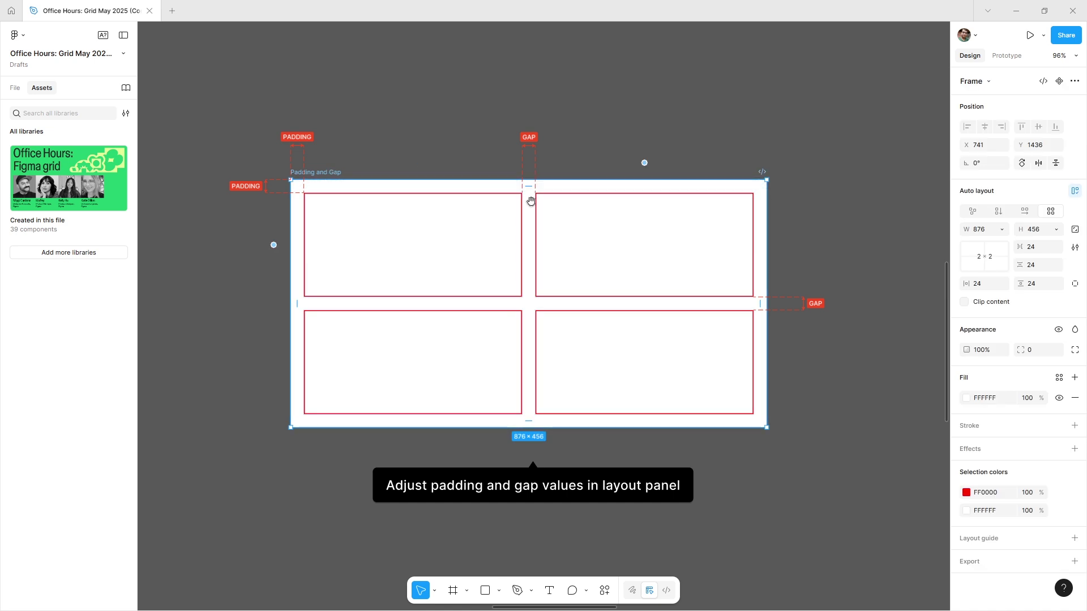
pyautogui.click(523, 192)
pyautogui.click(523, 191)
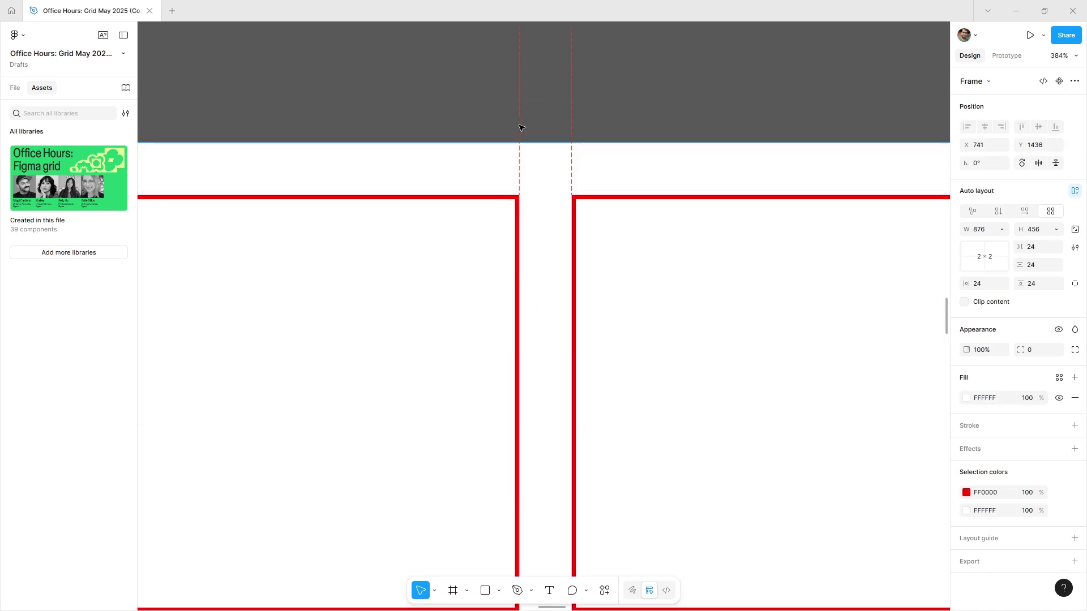
pyautogui.scroll(-5, 519, 124)
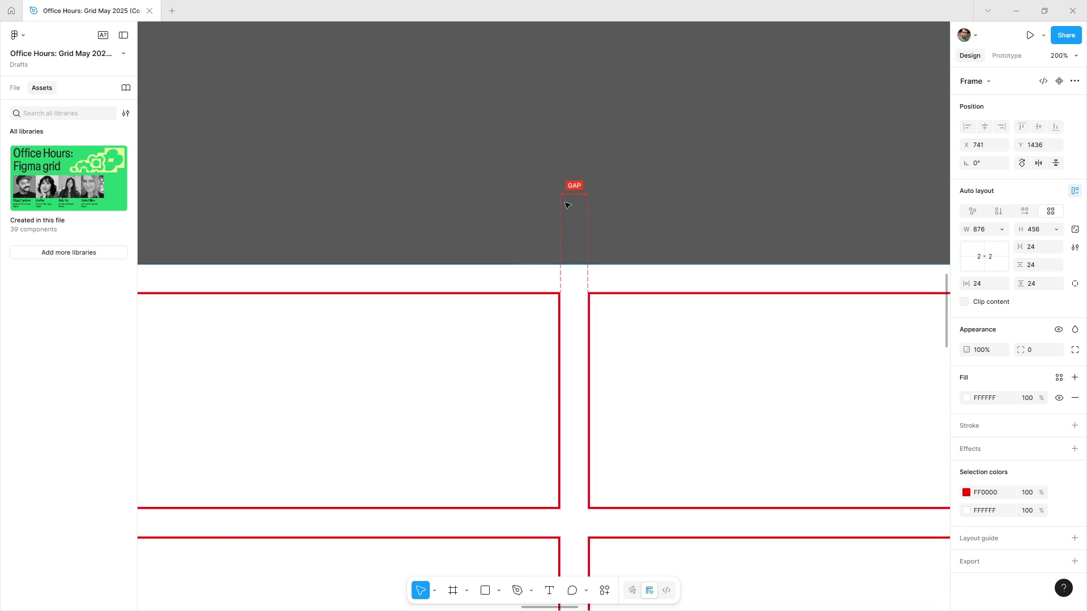
# - Try dragging the Padding and Gap frame's column gap on canvas, then reselect the frame
pyautogui.click(553, 296)
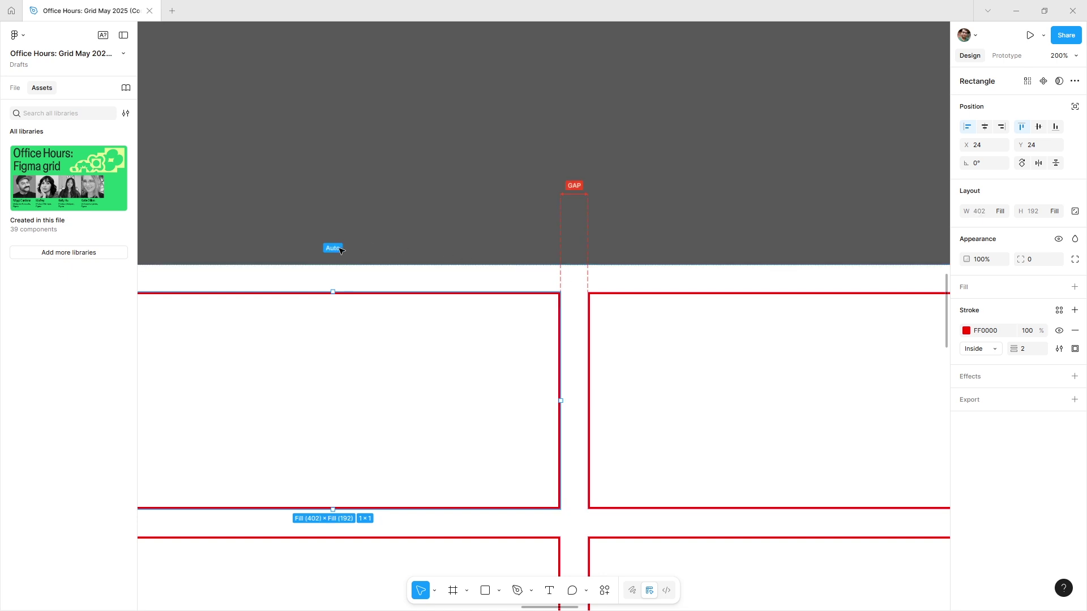
pyautogui.click(339, 250)
pyautogui.moveTo(564, 276); pyautogui.dragTo(599, 287)
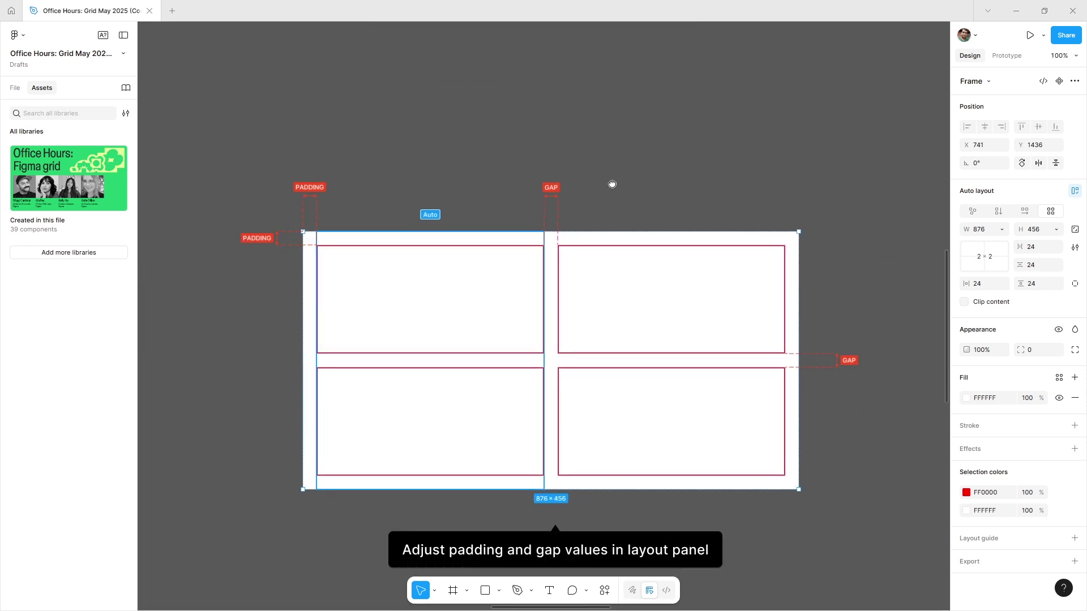
pyautogui.scroll(-1, 612, 182)
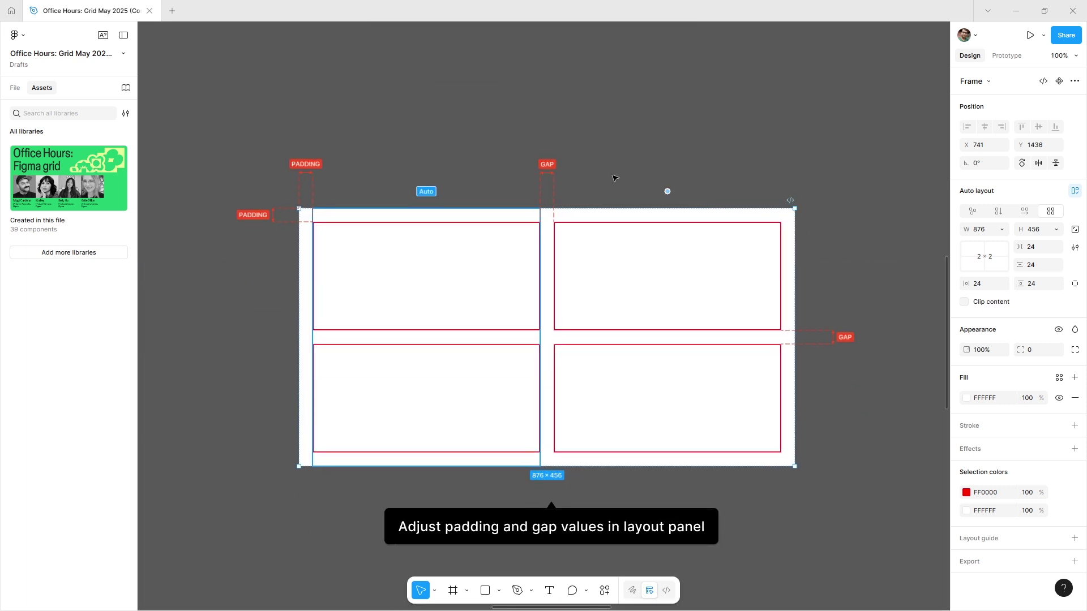
pyautogui.click(614, 177)
pyautogui.click(324, 207)
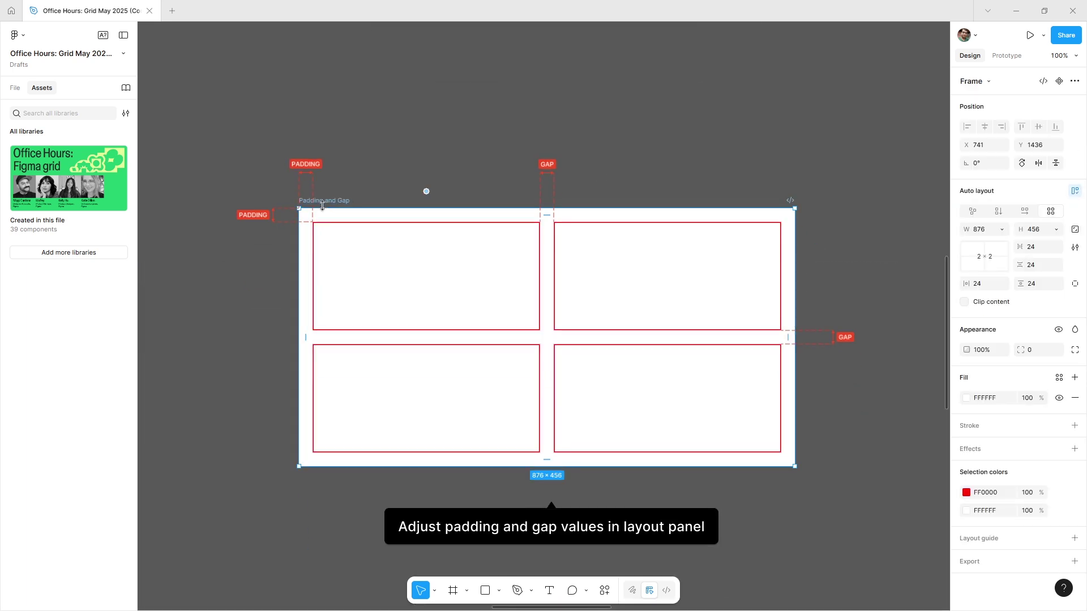
# - Set the Padding and Gap frame's column and row gaps to 32
pyautogui.click(1039, 252)
pyautogui.write('32')
pyautogui.press('Tab')
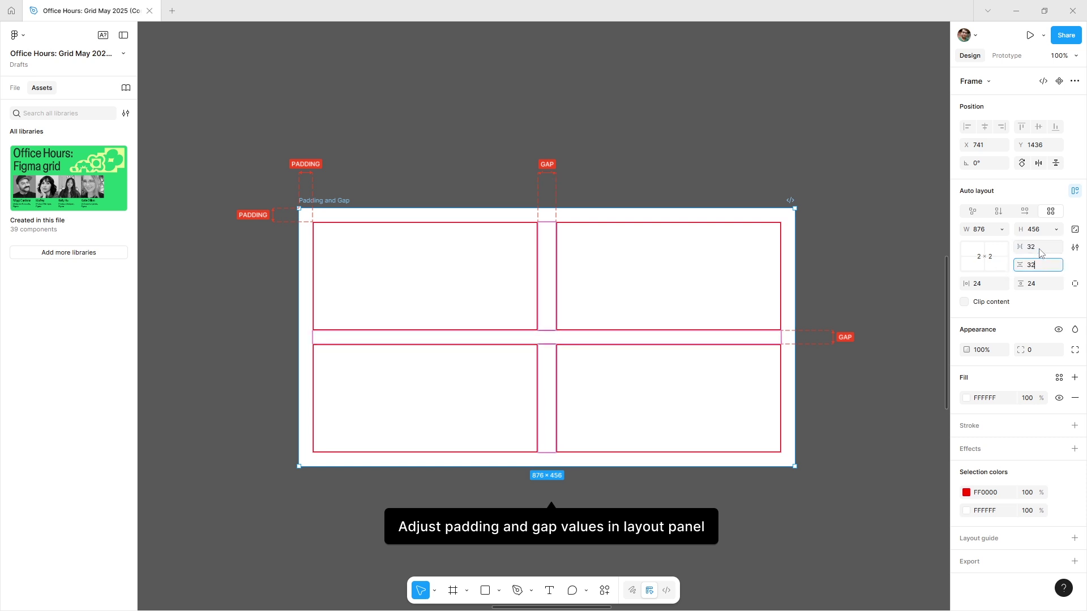
pyautogui.press('Return')
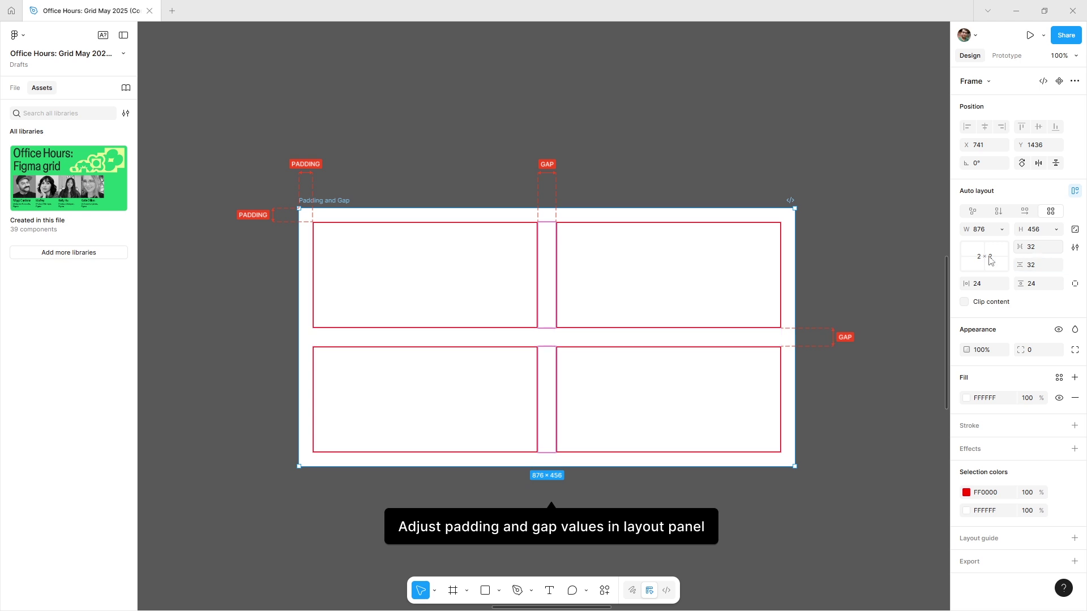
pyautogui.click(842, 287)
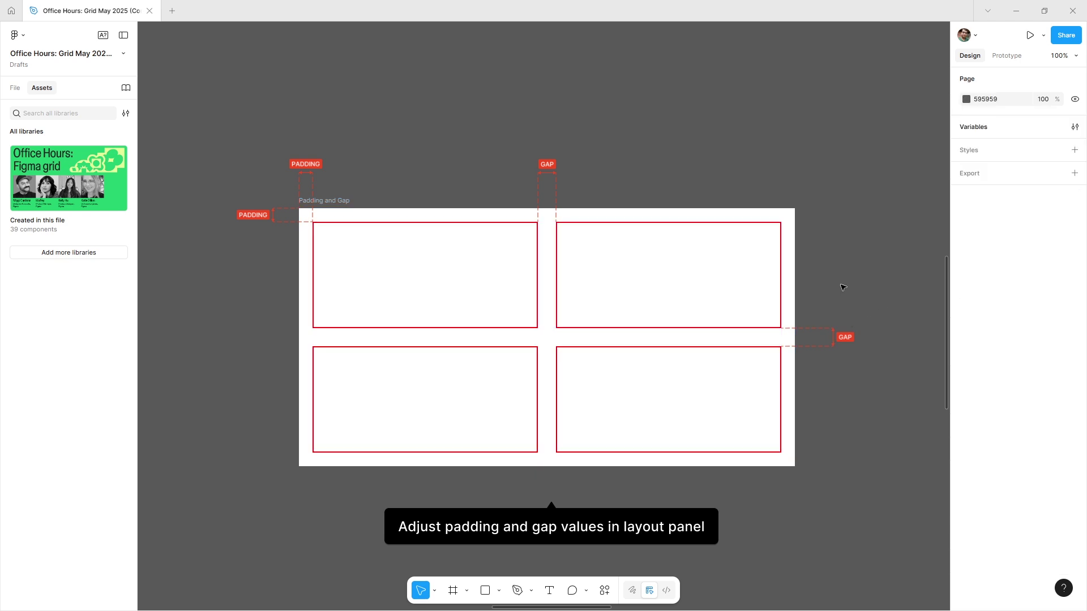
# - Set the frame's padding to 32 on all four sides
pyautogui.click(329, 202)
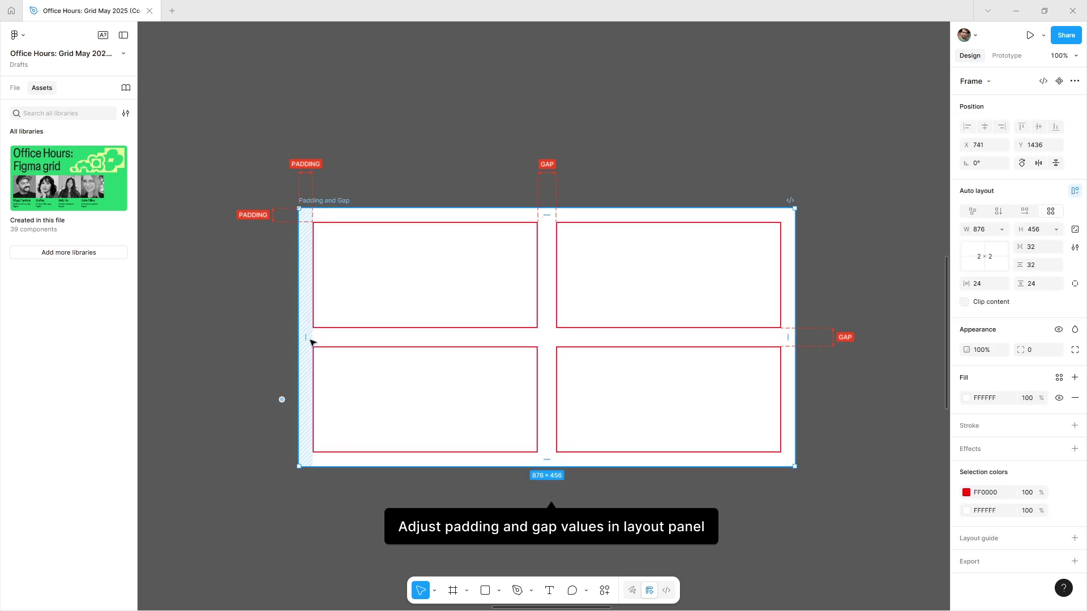
pyautogui.moveTo(308, 337); pyautogui.dragTo(399, 336)
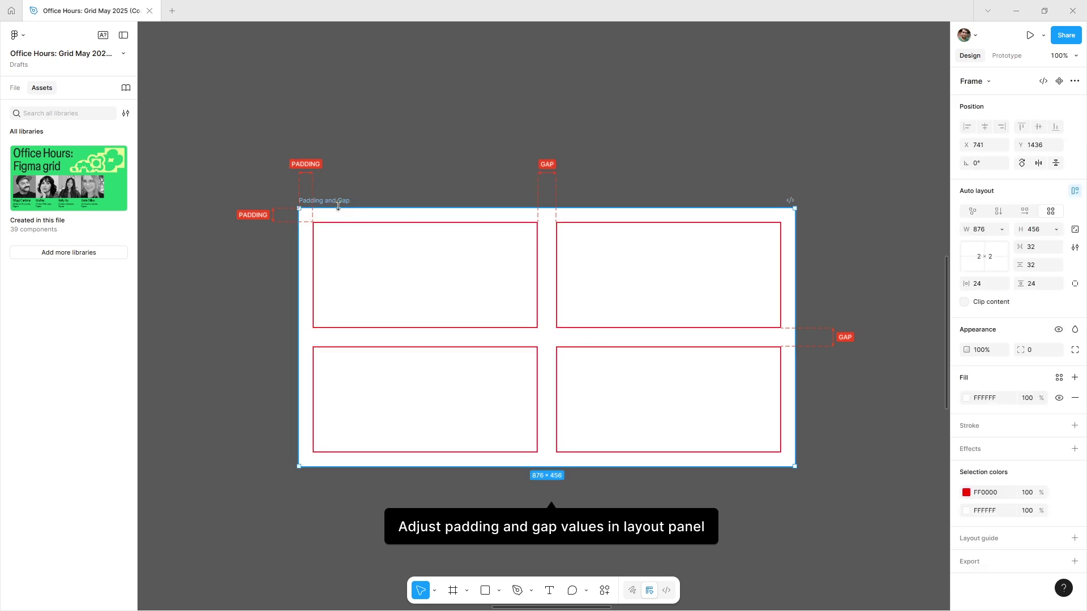
pyautogui.click(984, 287)
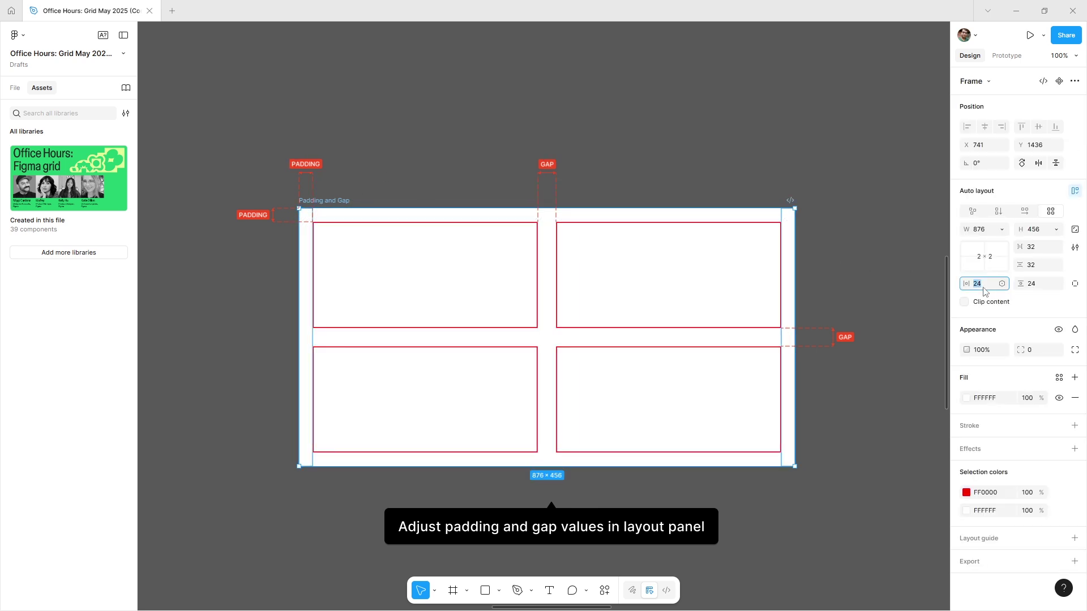
pyautogui.press('alt')
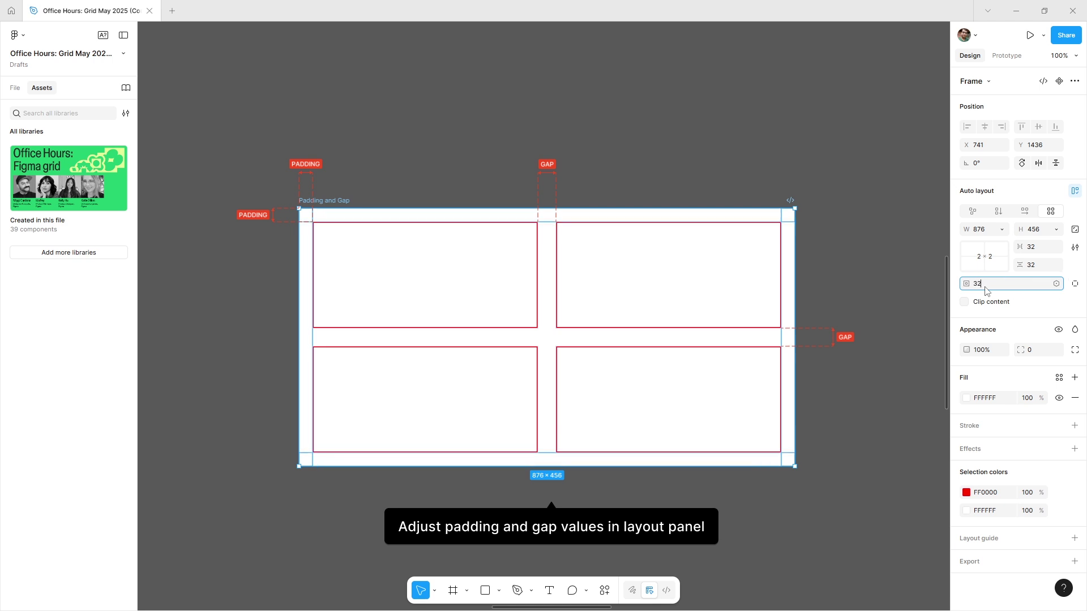
pyautogui.press('Return')
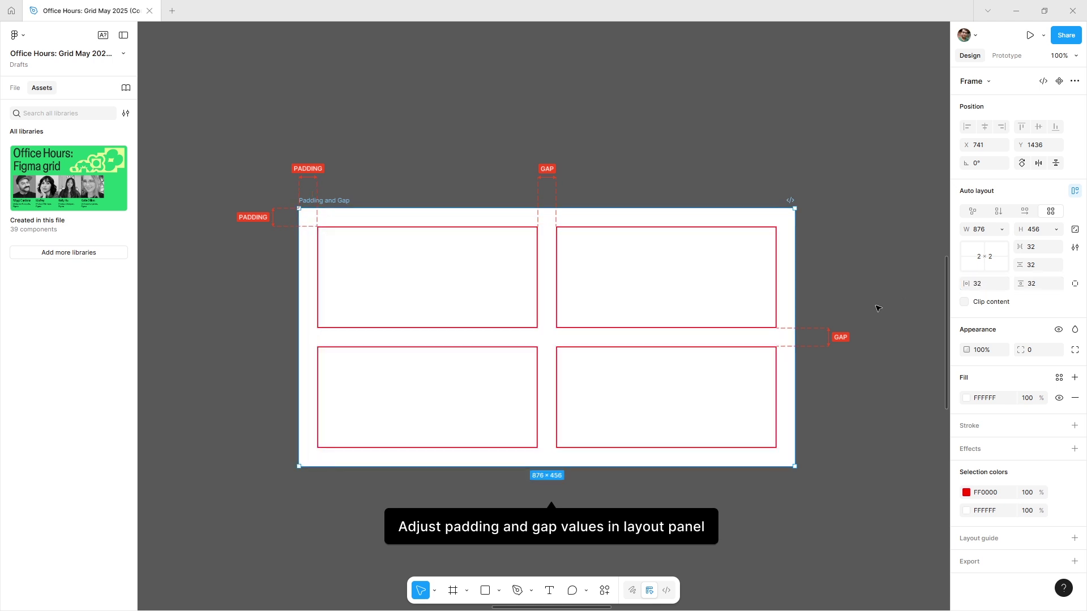
pyautogui.click(855, 293)
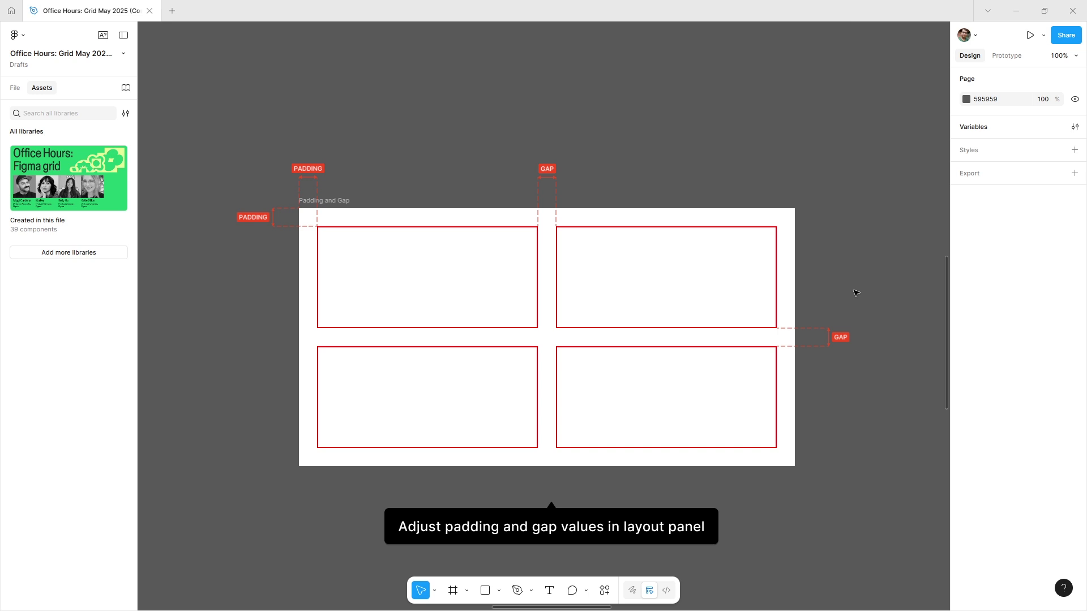
# - Give the photo Padding and Gap frame row gaps of 32/37 and padding of 33/27
pyautogui.scroll(-12, 495, 375)
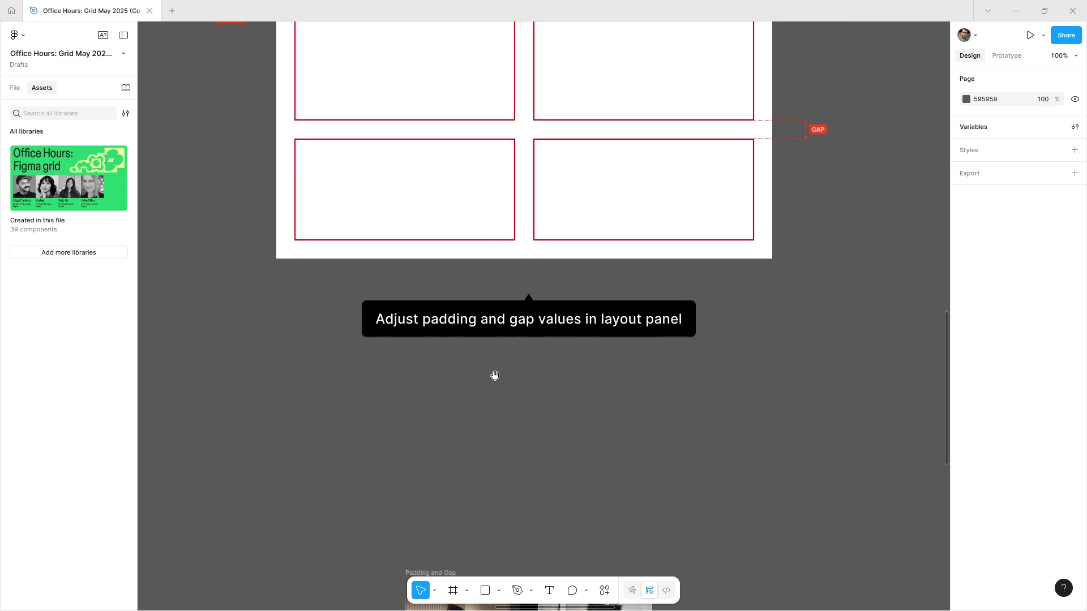
pyautogui.scroll(-3, 529, 420)
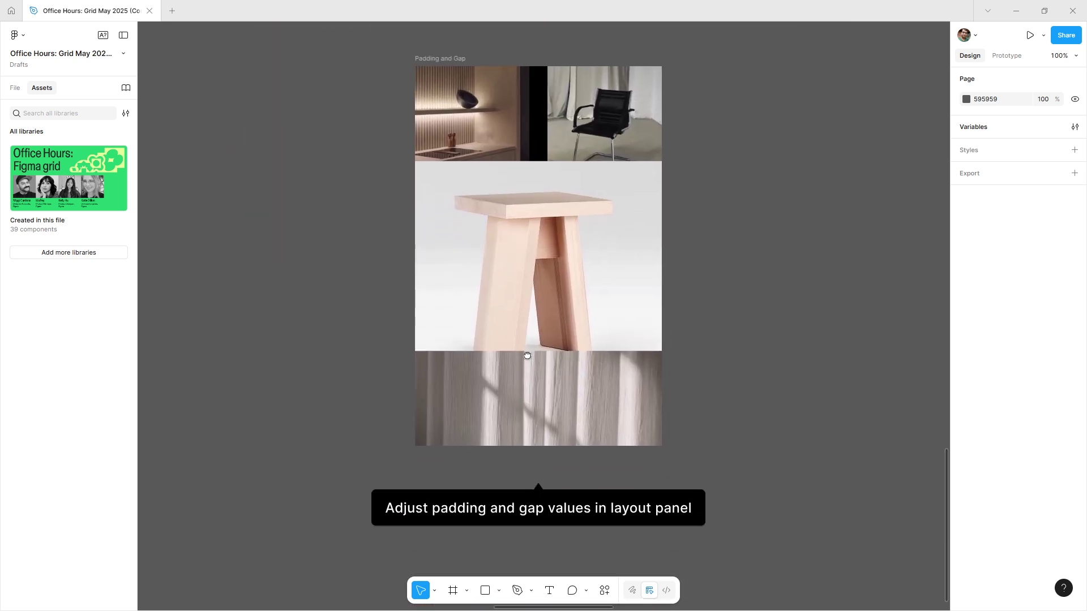
pyautogui.click(13, 90)
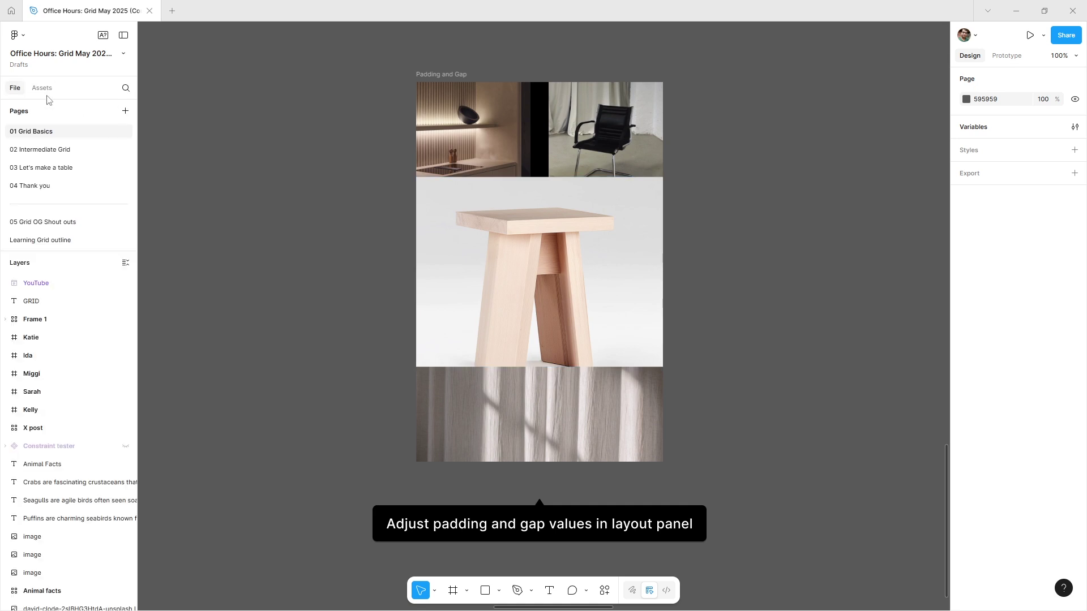
pyautogui.click(452, 73)
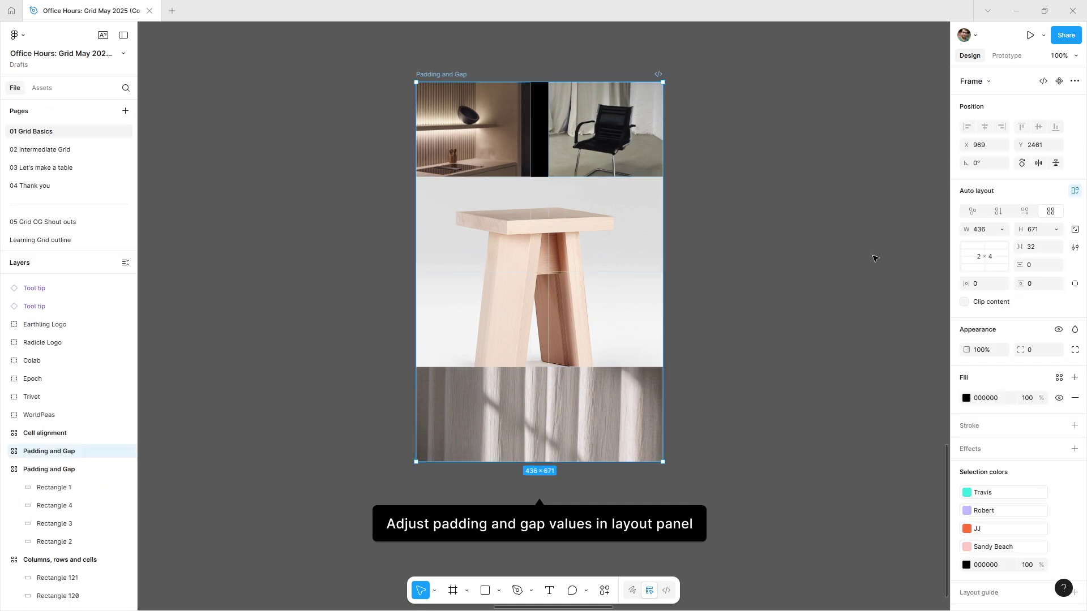
pyautogui.moveTo(1021, 265); pyautogui.dragTo(1055, 291)
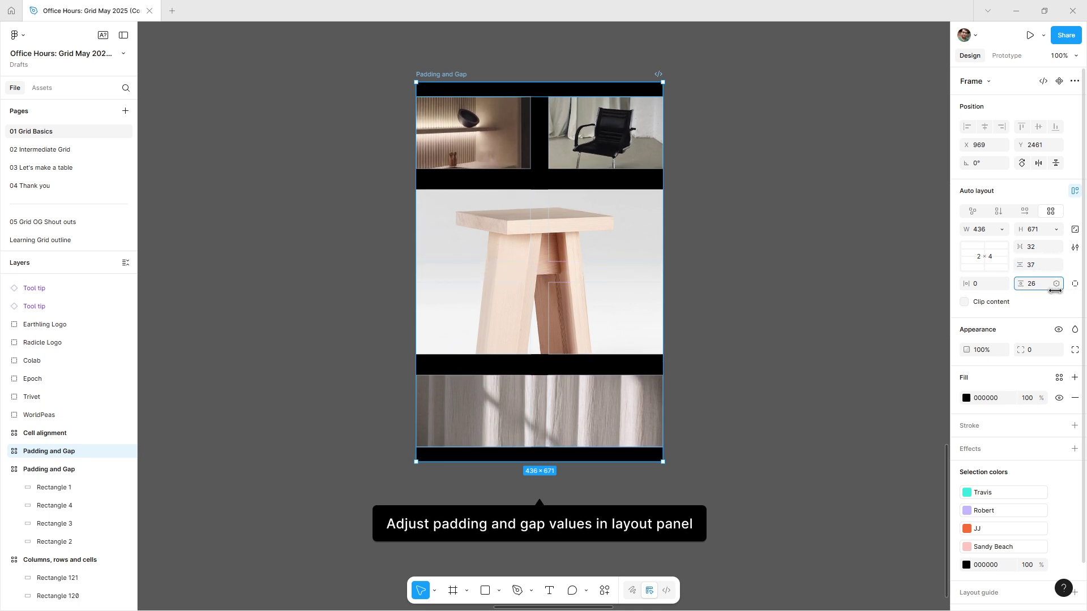
pyautogui.moveTo(969, 285); pyautogui.dragTo(1029, 284)
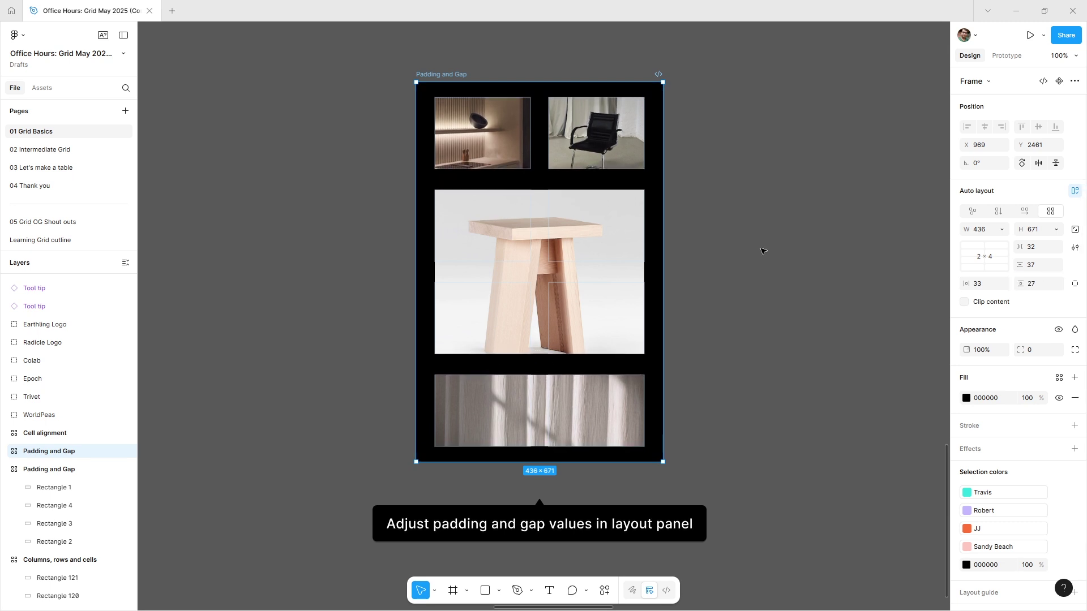
pyautogui.click(756, 246)
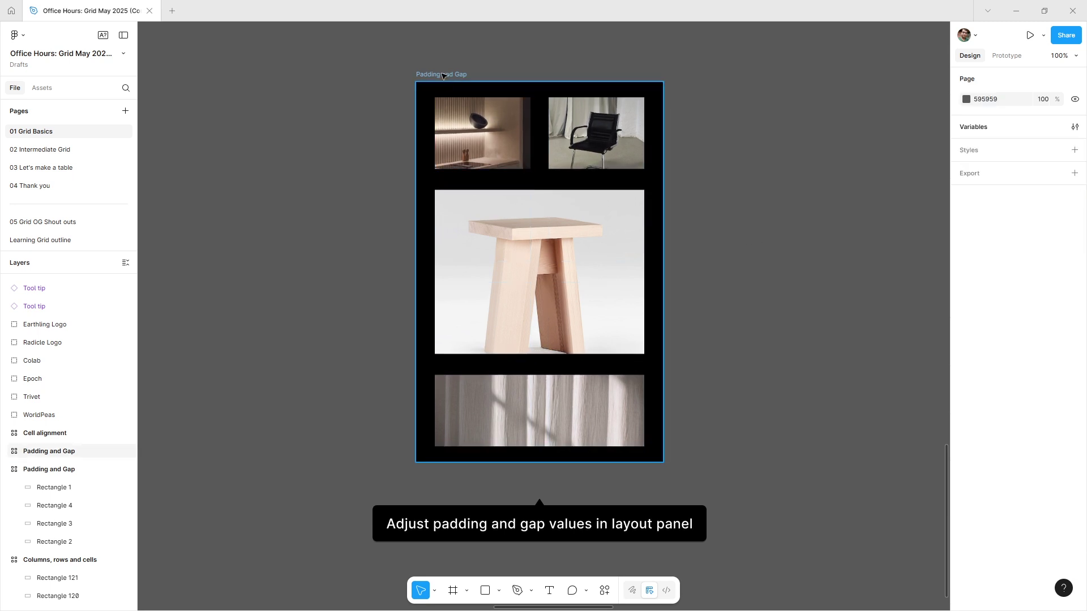
# - Inspect the top-left, stool and chair images, including the chair's fill settings
pyautogui.click(460, 113)
pyautogui.click(486, 210)
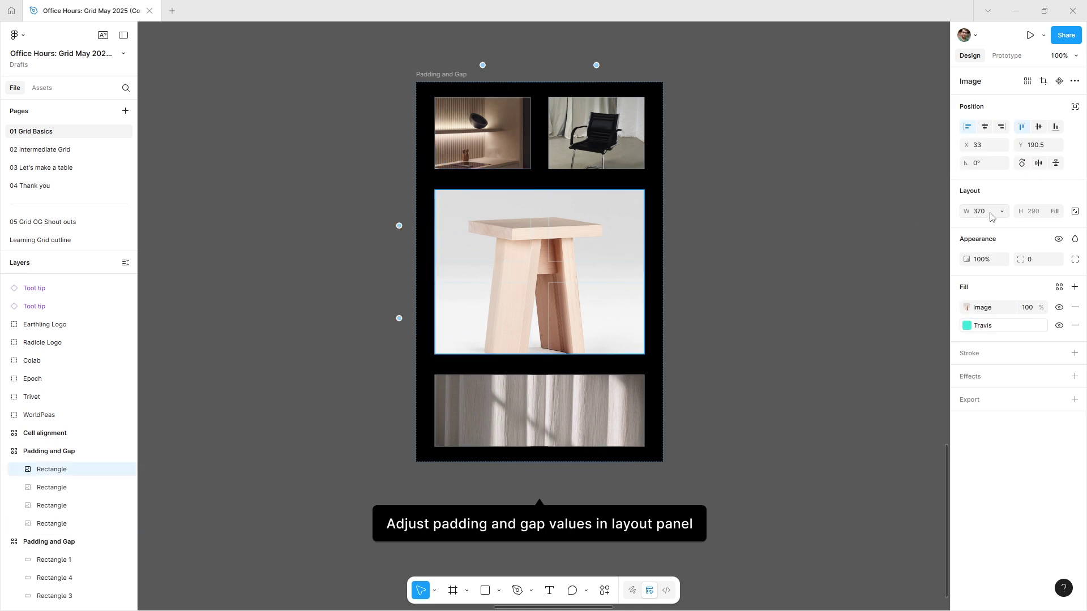
pyautogui.click(608, 135)
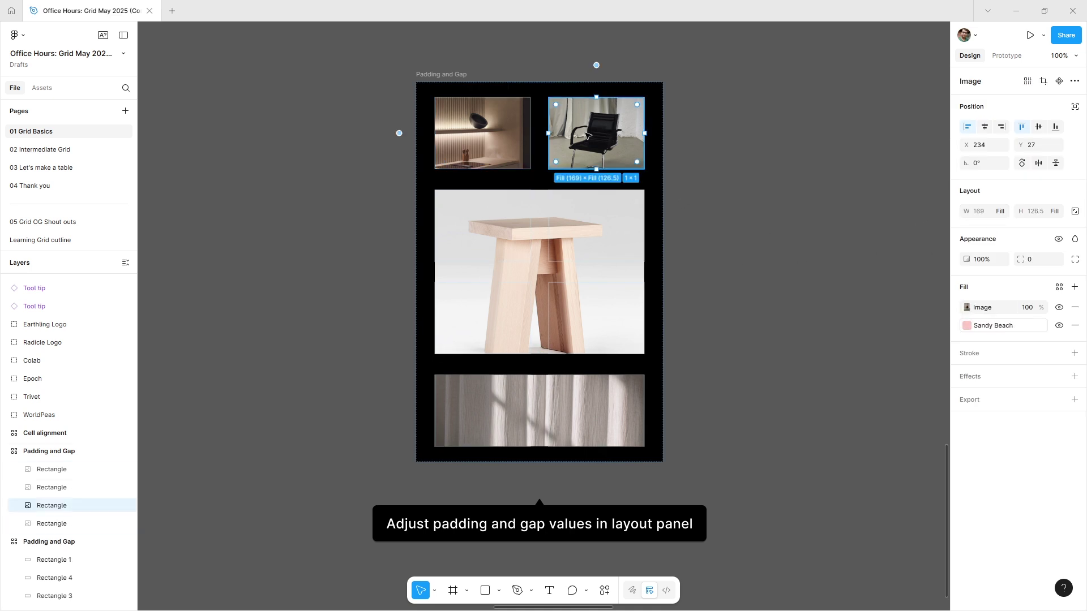
pyautogui.click(482, 144)
pyautogui.doubleClick(570, 142)
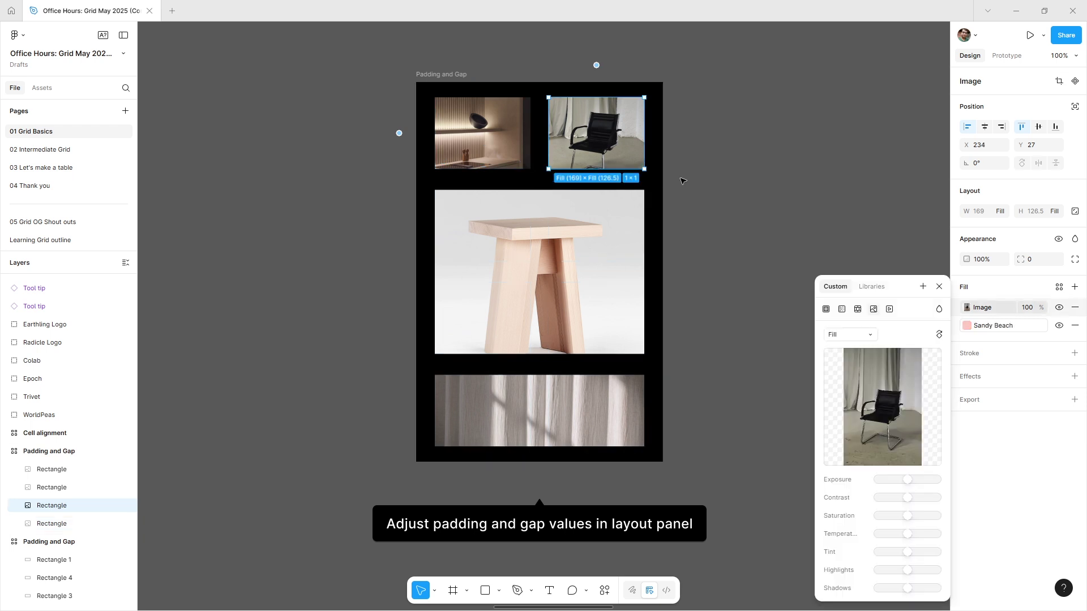
pyautogui.click(398, 159)
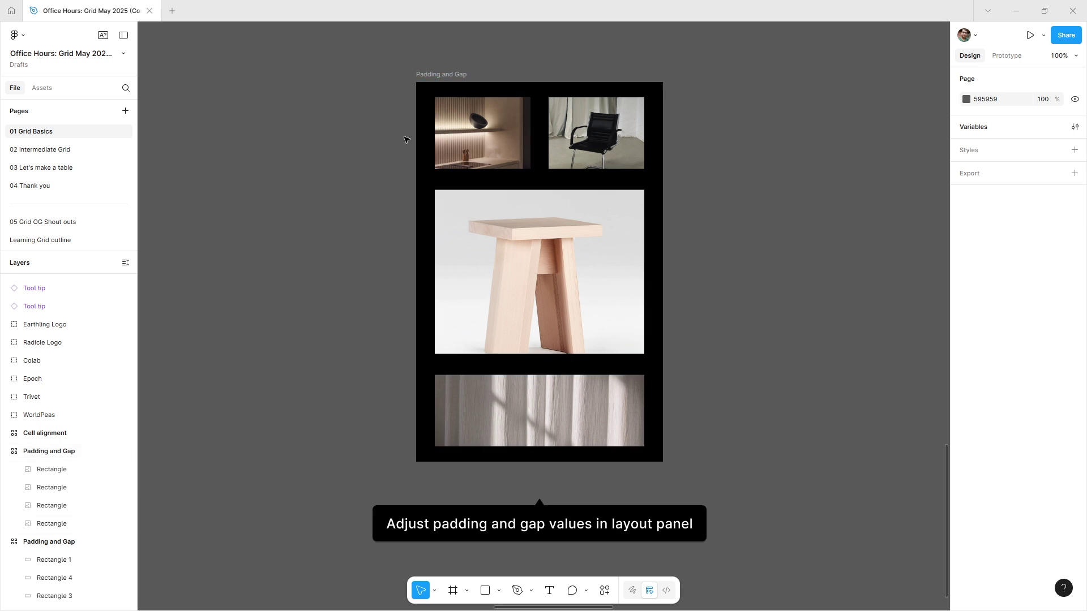
# - Set the photo grid frame's column gap, row gap and all-side padding to 32
pyautogui.click(436, 74)
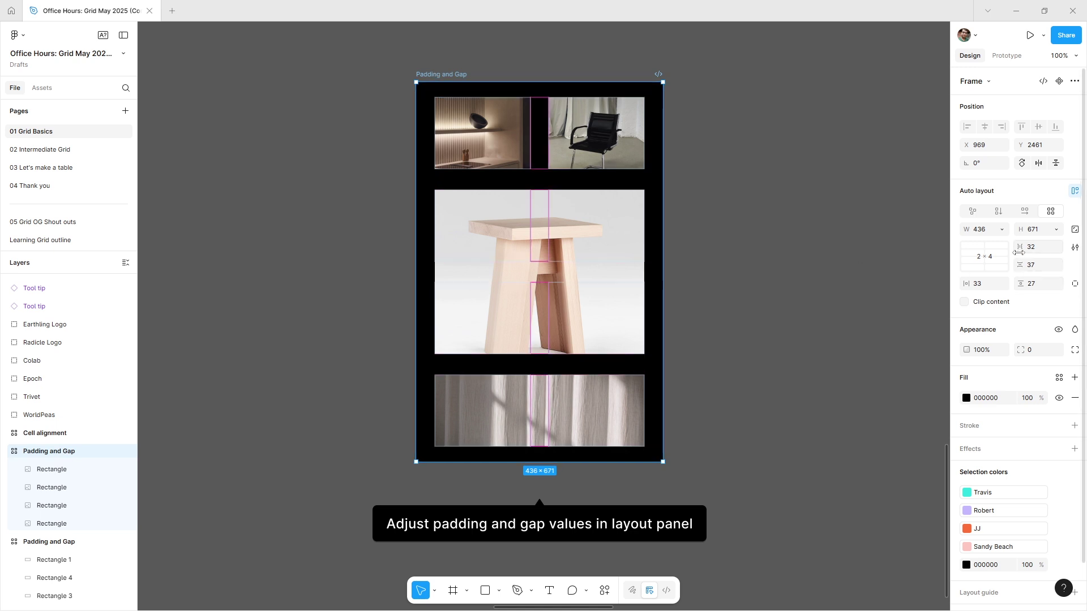
pyautogui.moveTo(1018, 252); pyautogui.dragTo(1040, 251)
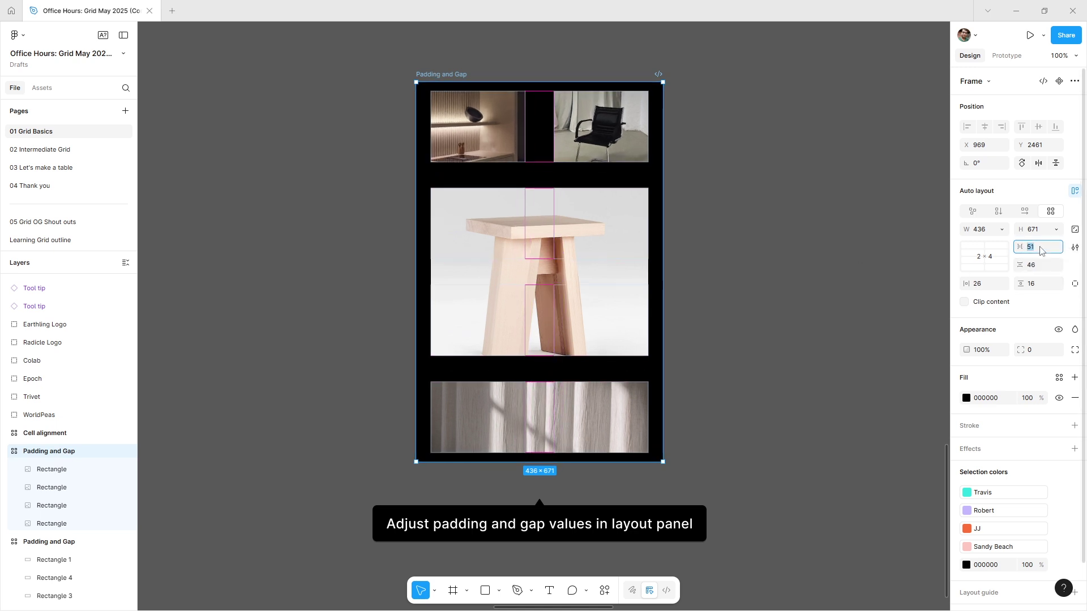
pyautogui.write('32')
pyautogui.press('Tab')
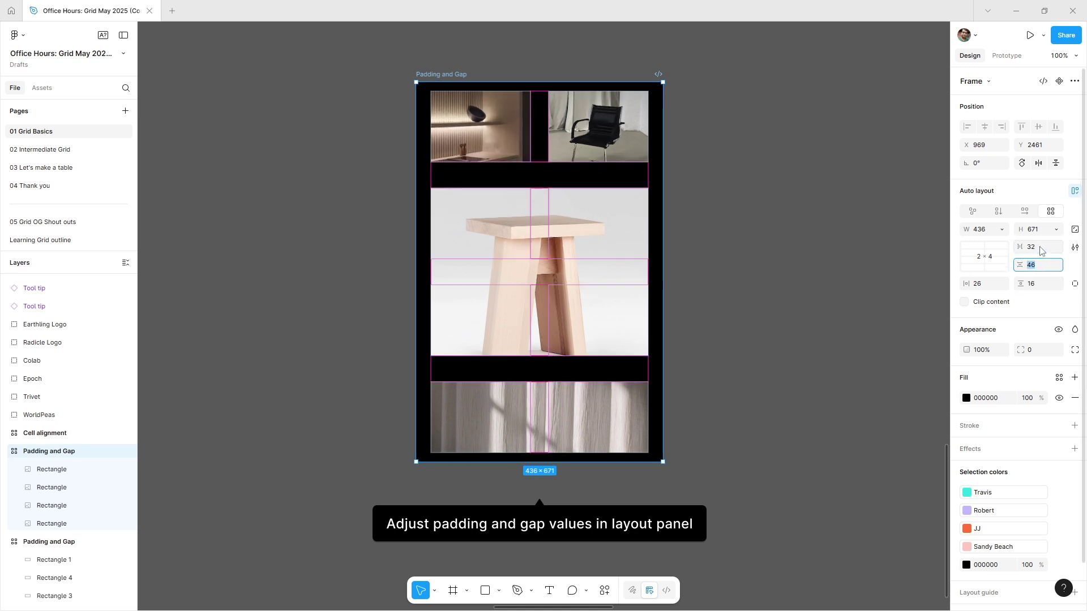
pyautogui.write('32')
pyautogui.press('Return')
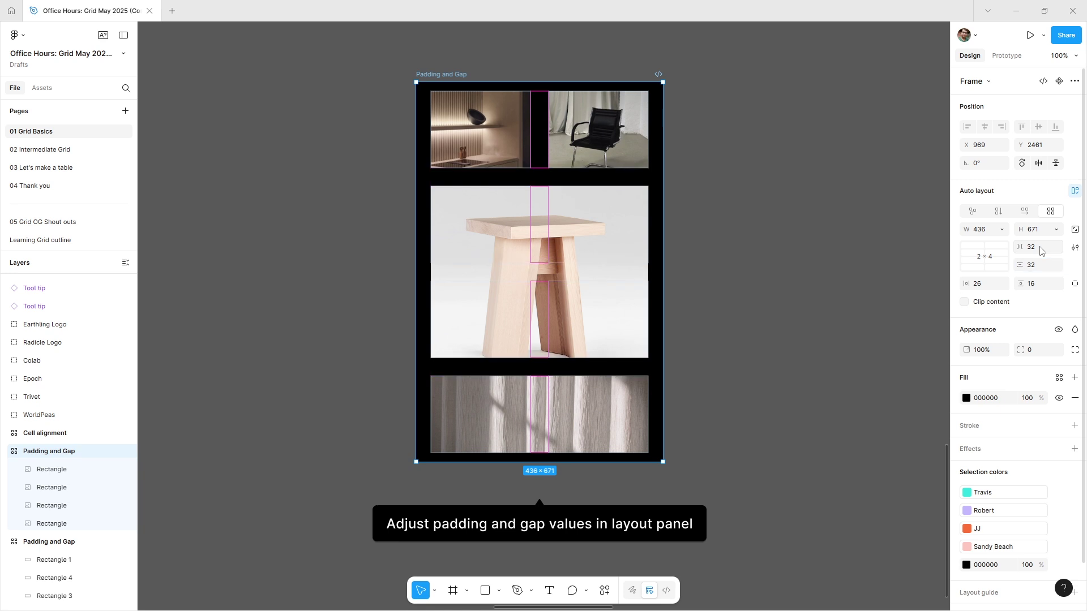
pyautogui.click(997, 289)
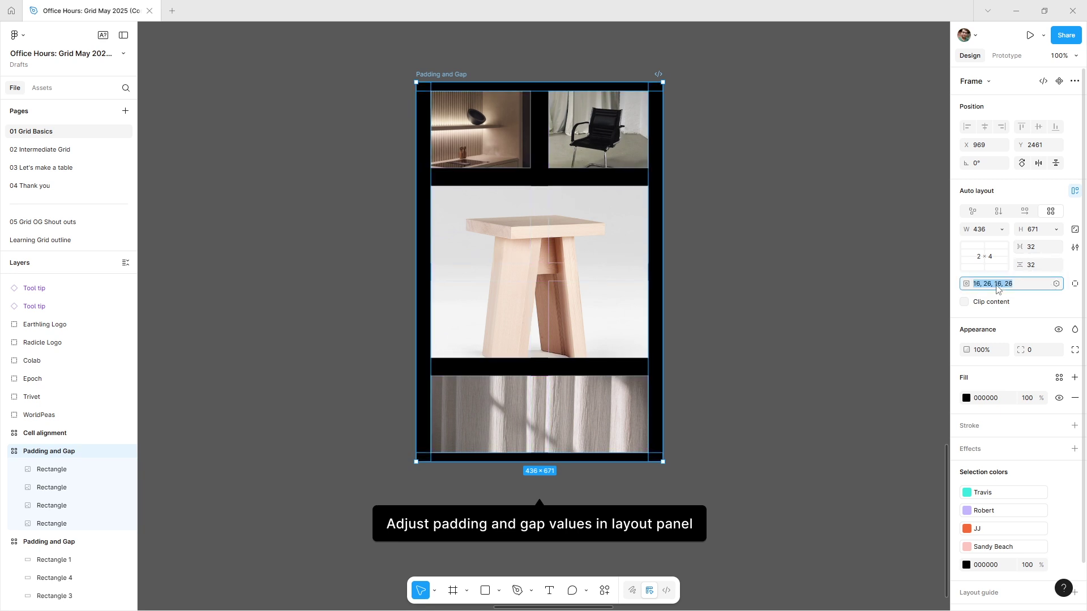
pyautogui.write('32')
pyautogui.press('Return')
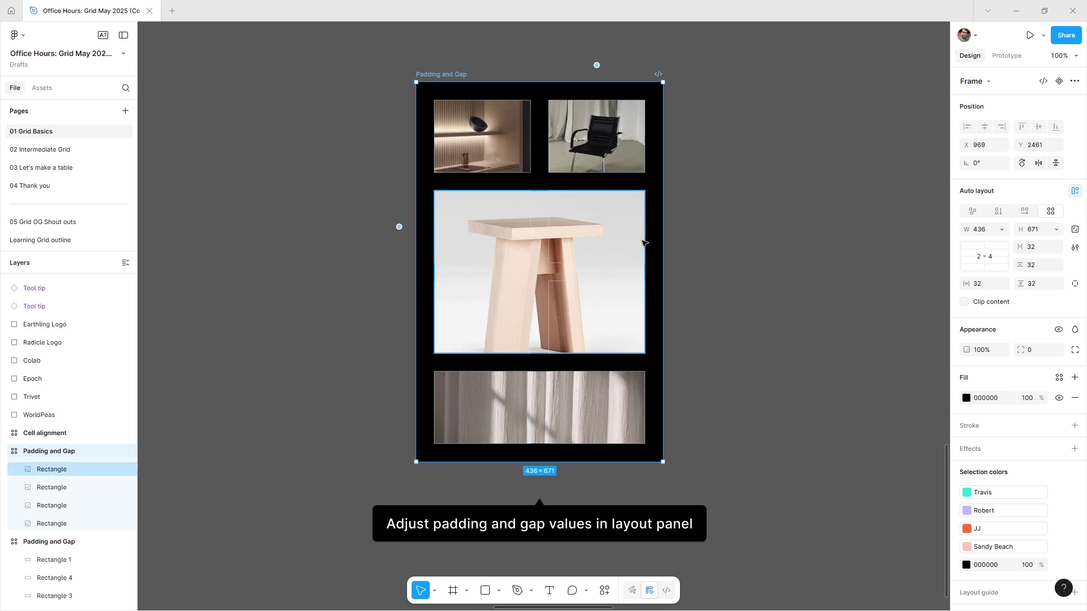
# - Pan and zoom the canvas to the Animal Facts section's empty grid frame and animal photos
pyautogui.click(703, 234)
pyautogui.hscroll(2, 738, 342)
pyautogui.hscroll(5, 738, 342)
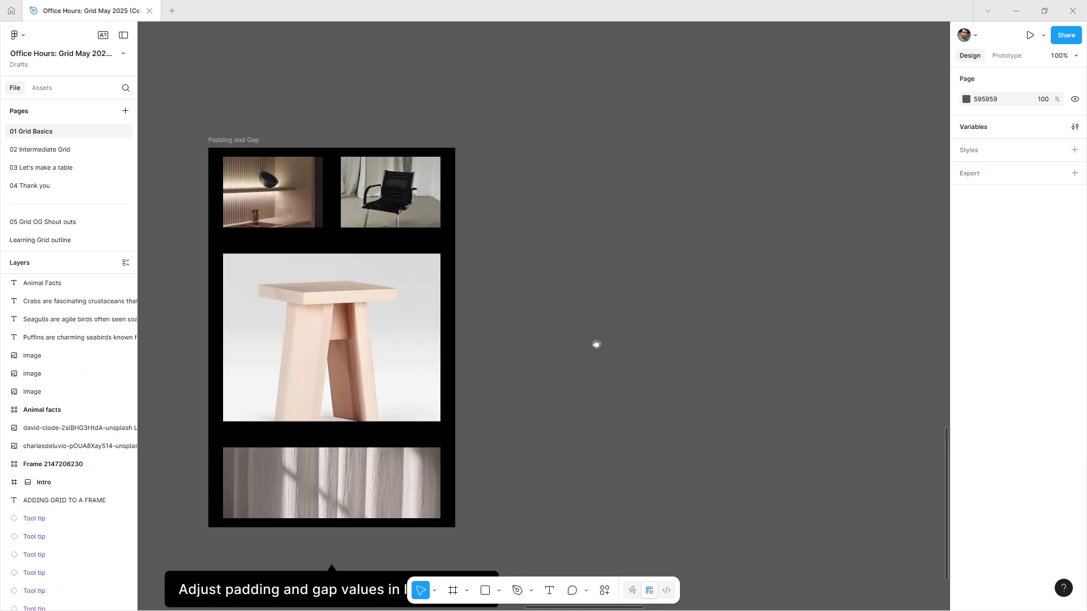
pyautogui.press('-')
pyautogui.hscroll(1, 492, 316)
pyautogui.hscroll(5, 487, 407)
pyautogui.scroll(3, 486, 408)
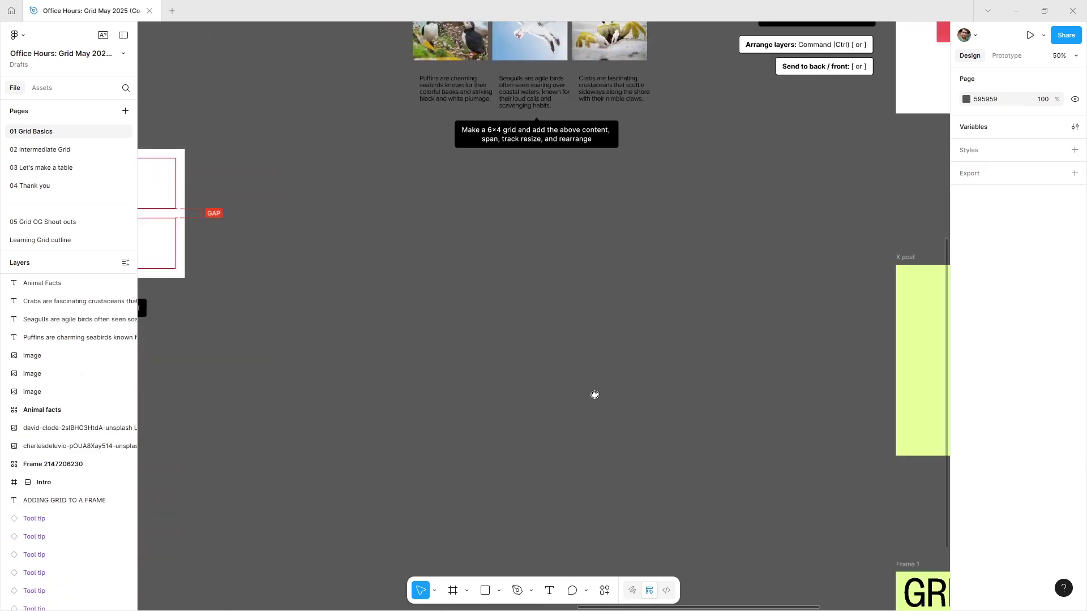
pyautogui.scroll(2, 572, 415)
pyautogui.hotkey('shift', '0')
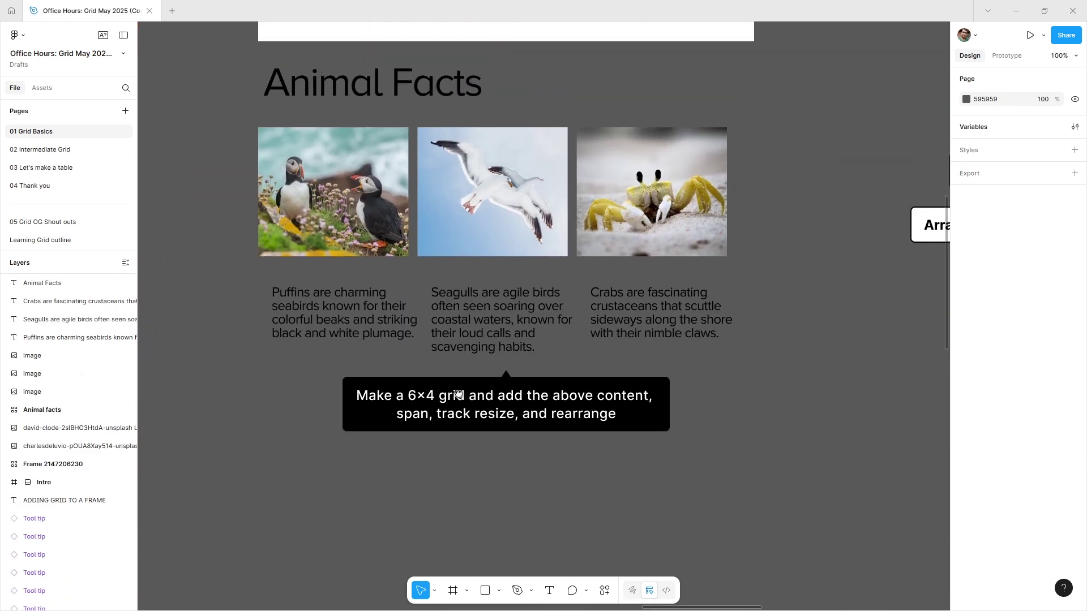
pyautogui.scroll(2, 458, 395)
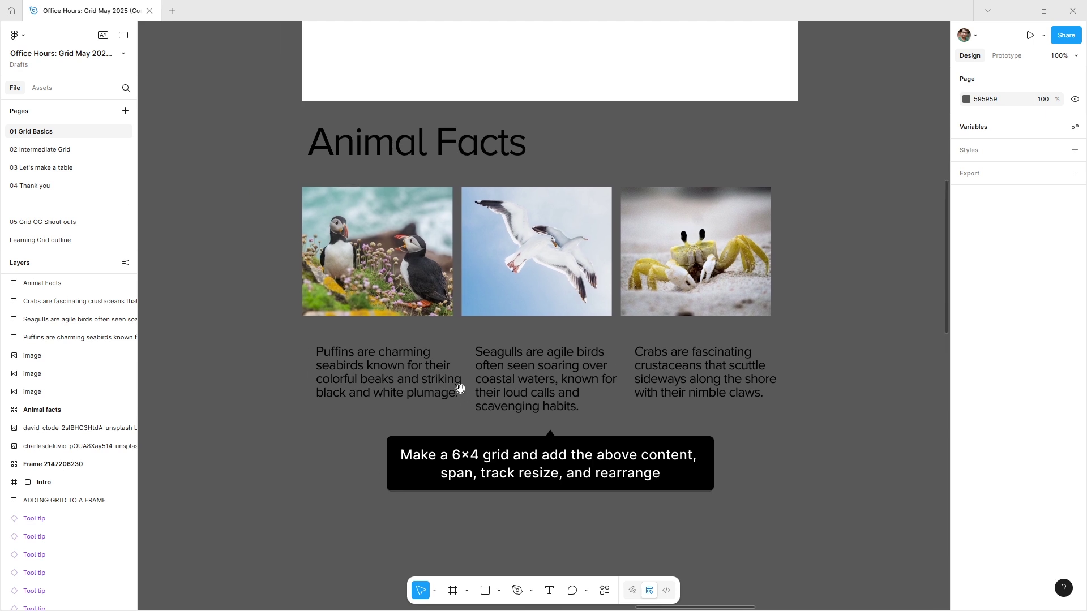
pyautogui.scroll(1, 462, 390)
pyautogui.scroll(1, 452, 308)
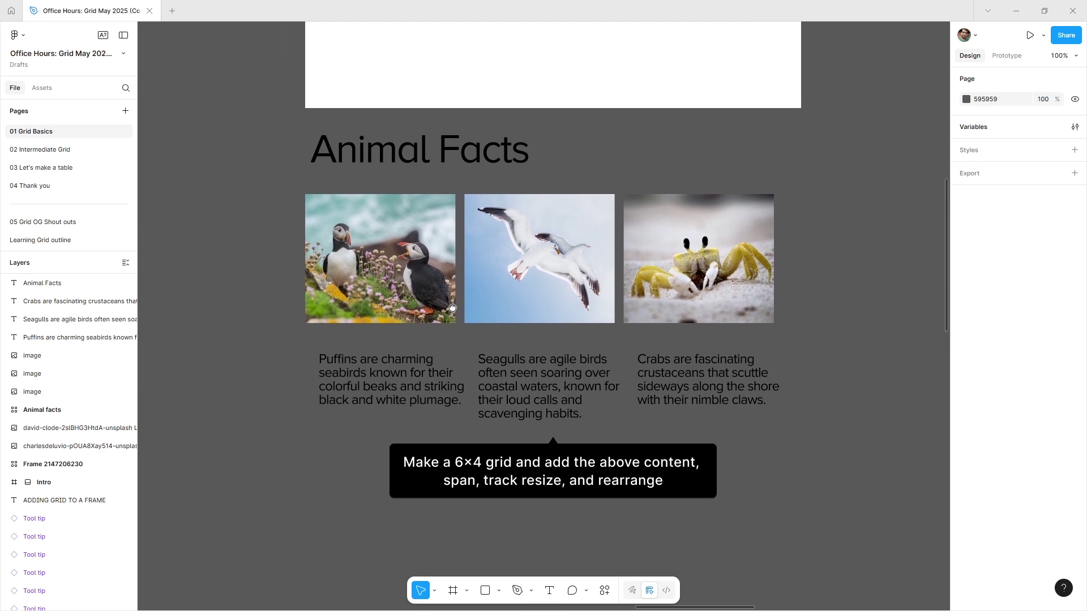
pyautogui.scroll(1, 413, 222)
pyautogui.press('-')
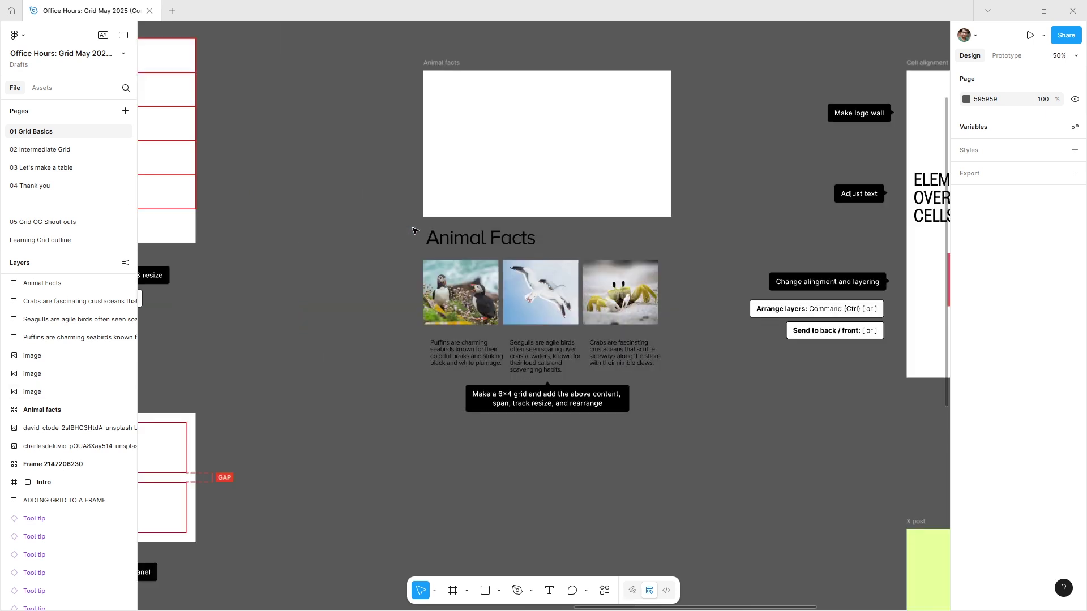
# - Place the Animal Facts heading across all six grid columns, with the three photos beneath it
pyautogui.click(412, 116)
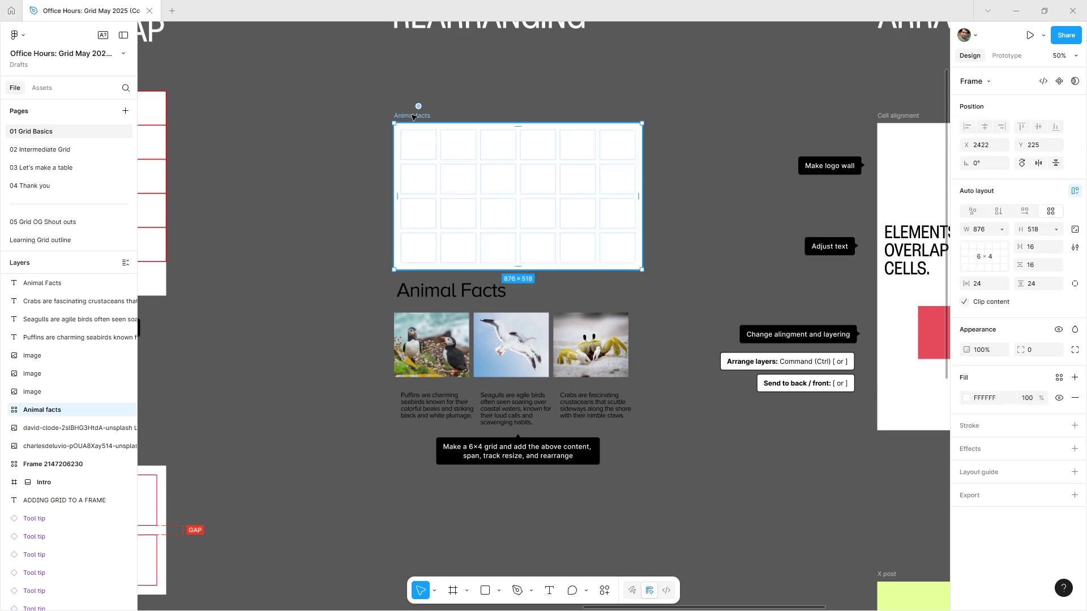
pyautogui.press('+')
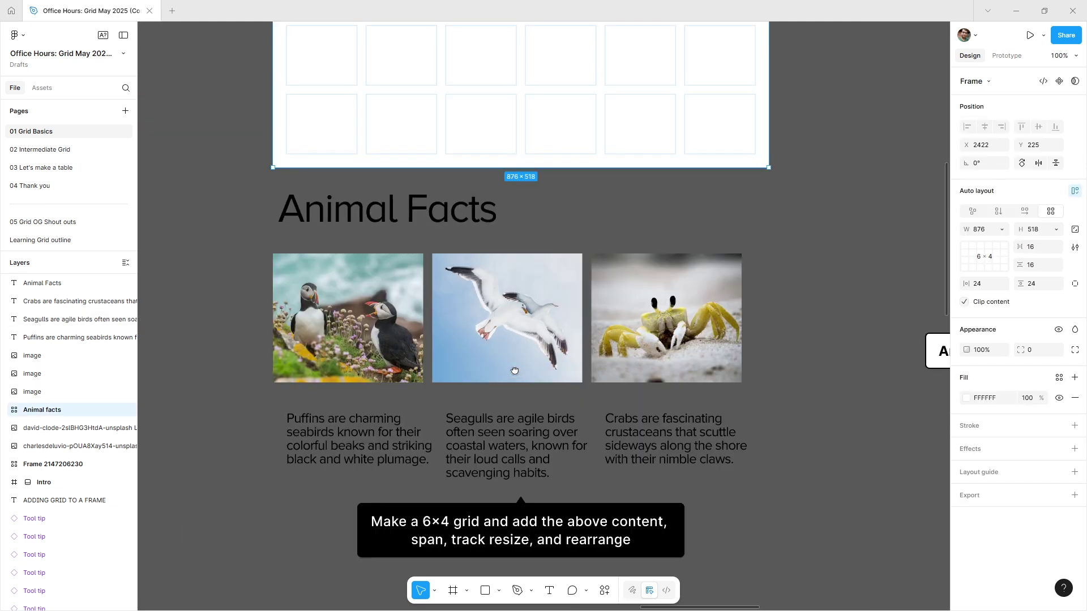
pyautogui.moveTo(512, 369); pyautogui.dragTo(539, 318)
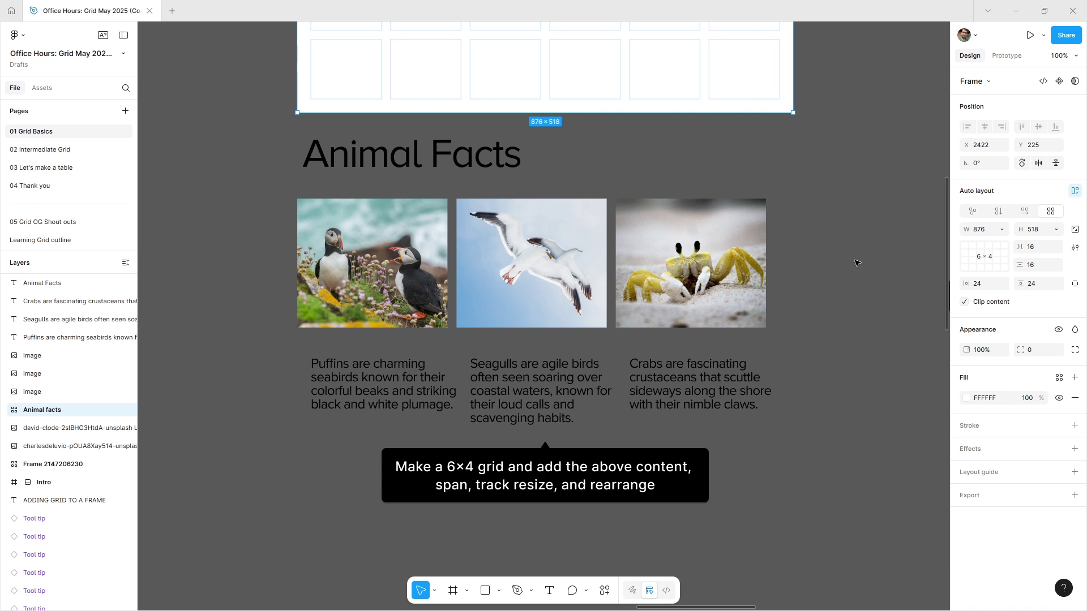
pyautogui.scroll(5, 856, 264)
pyautogui.click(289, 47)
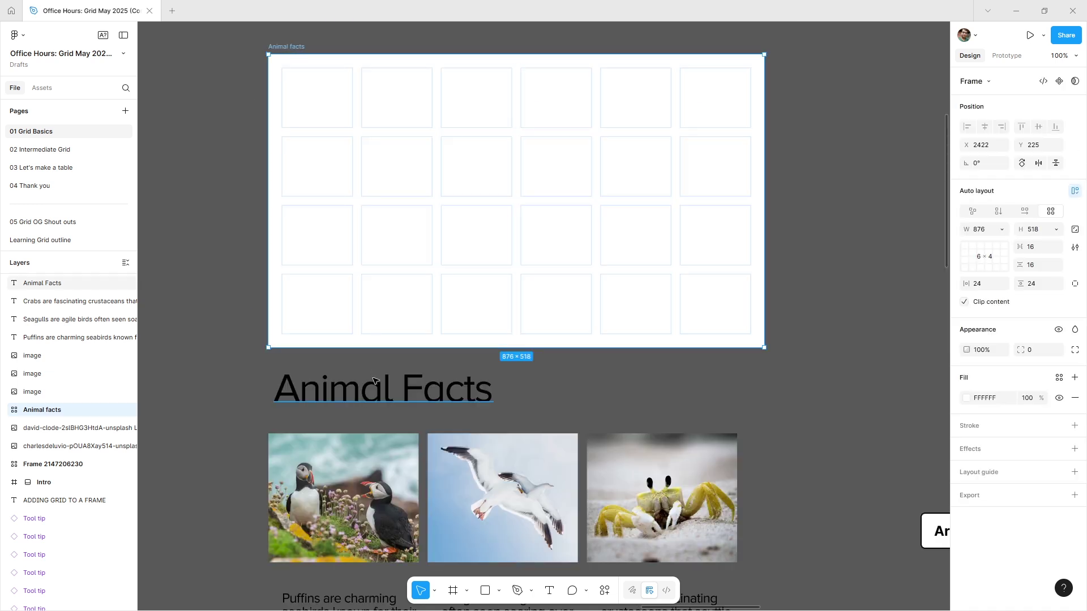
pyautogui.moveTo(372, 395); pyautogui.dragTo(342, 114)
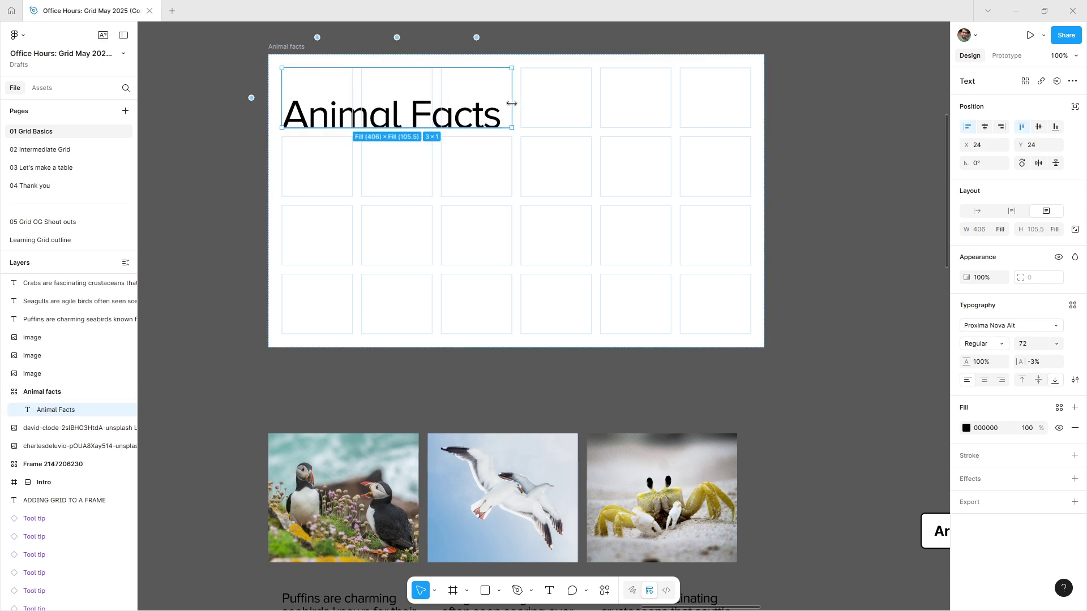
pyautogui.moveTo(511, 103); pyautogui.dragTo(748, 126)
pyautogui.moveTo(226, 449); pyautogui.dragTo(600, 487)
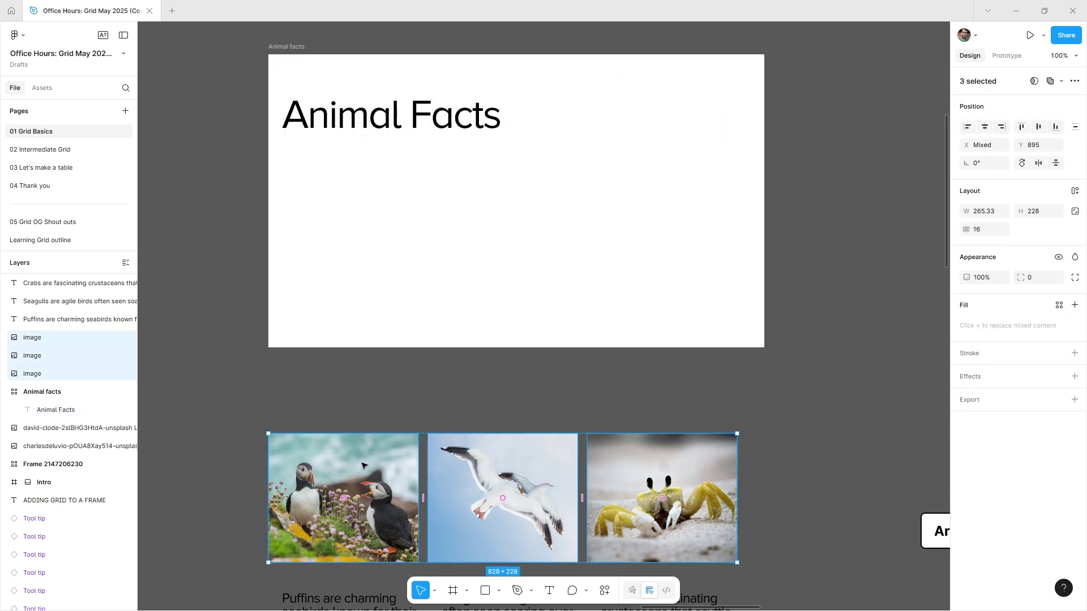
pyautogui.moveTo(367, 471); pyautogui.dragTo(340, 183)
# - Widen the crab photo to two grid columns, undoing a trial resize of the seagull photo
pyautogui.click(451, 333)
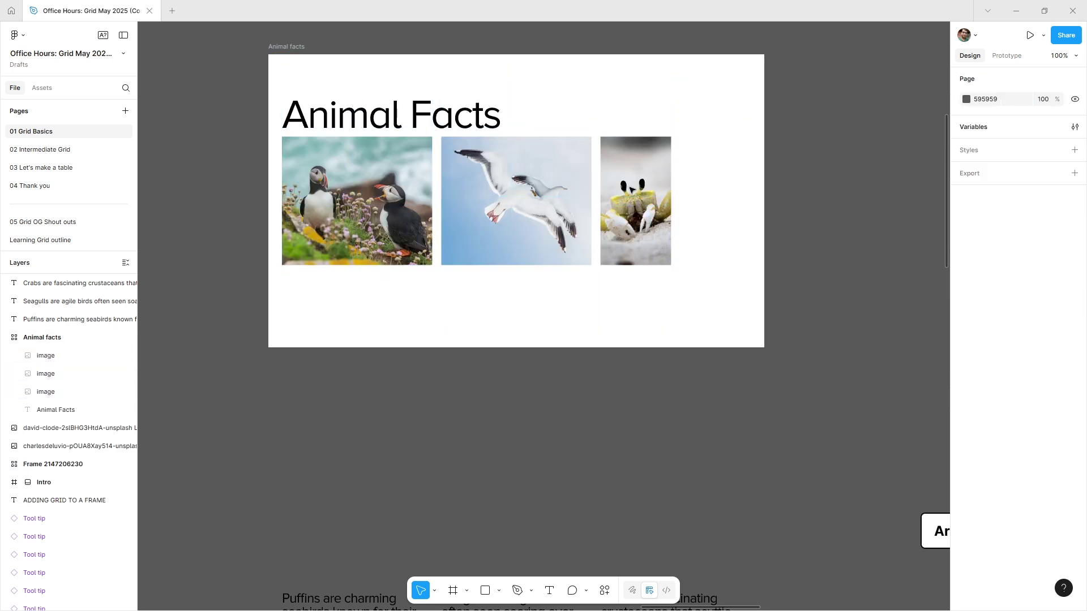
pyautogui.click(668, 173)
pyautogui.moveTo(669, 173); pyautogui.dragTo(751, 176)
pyautogui.click(544, 180)
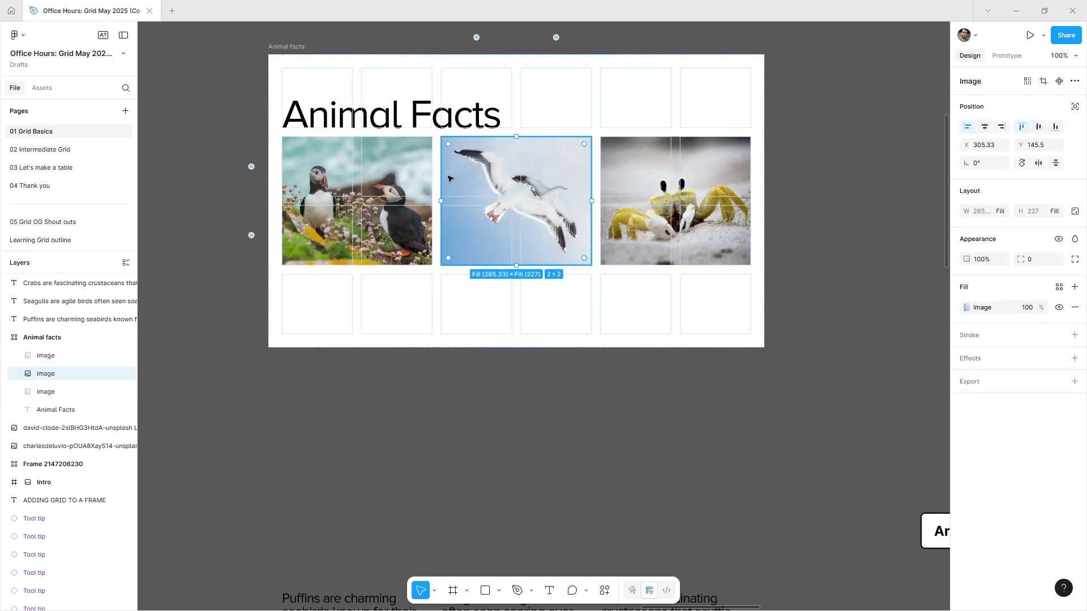
pyautogui.moveTo(442, 180); pyautogui.dragTo(518, 190)
pyautogui.moveTo(556, 137); pyautogui.dragTo(556, 209)
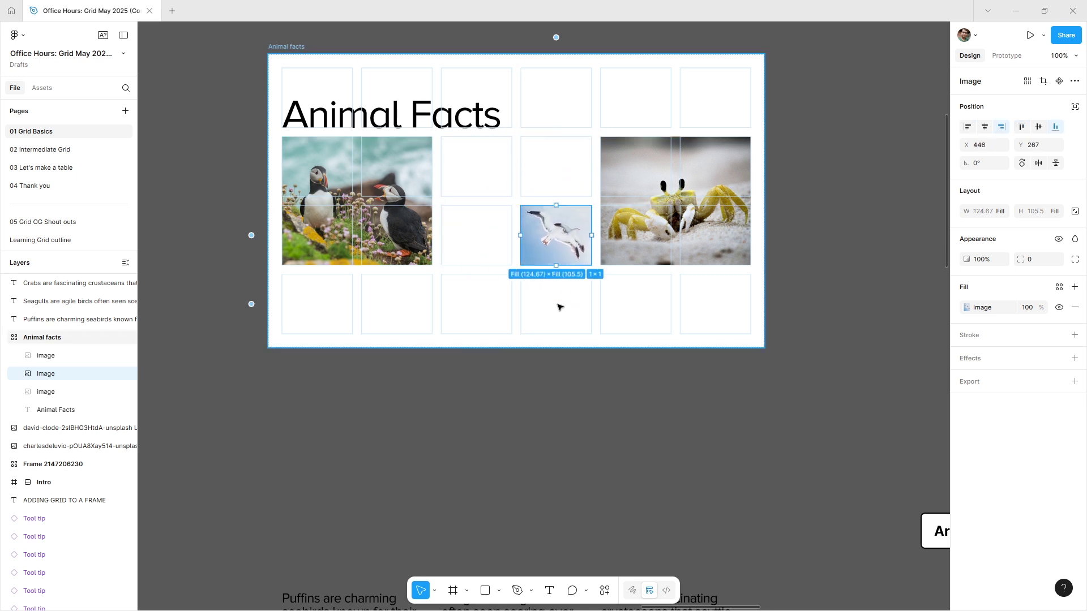
pyautogui.hotkey('ctrl', 'z')
pyautogui.hotkey('ctrl', 'z')
pyautogui.click(565, 391)
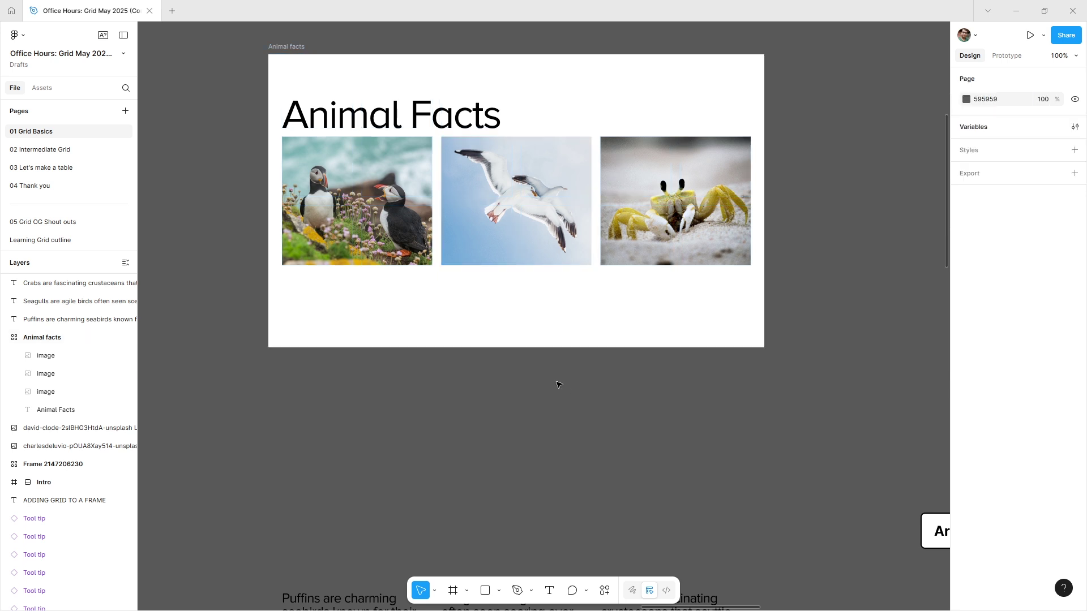
pyautogui.scroll(-3, 558, 427)
# - Move the three caption texts up into the Animal facts grid frame
pyautogui.moveTo(310, 426); pyautogui.dragTo(606, 508)
pyautogui.scroll(1, 442, 437)
pyautogui.moveTo(343, 535); pyautogui.dragTo(637, 413)
pyautogui.moveTo(634, 362); pyautogui.dragTo(633, 317)
pyautogui.scroll(3, 337, 436)
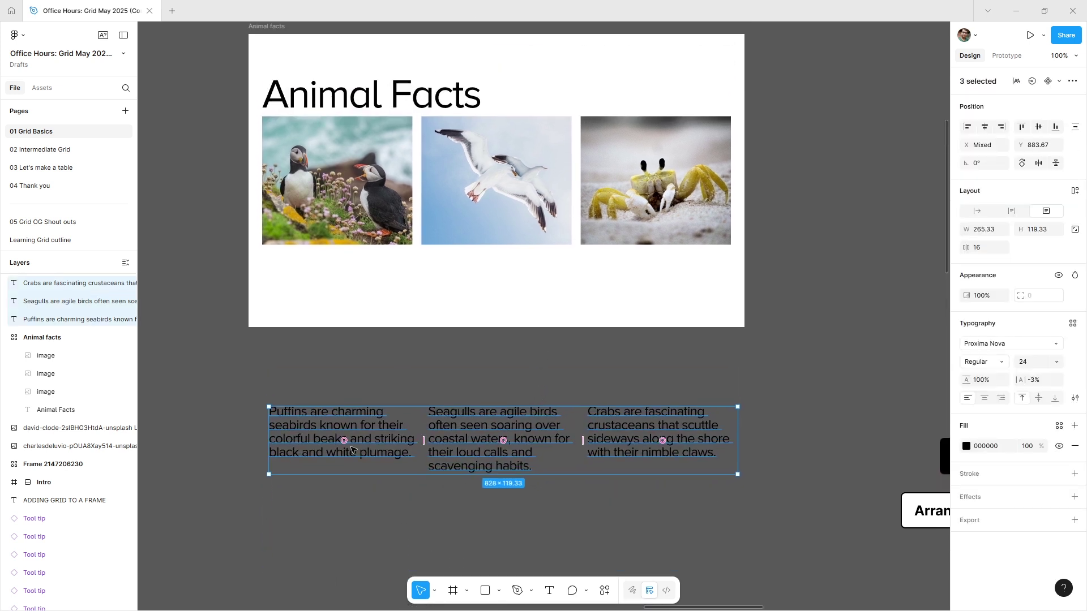
pyautogui.moveTo(351, 450); pyautogui.dragTo(356, 323)
pyautogui.click(393, 386)
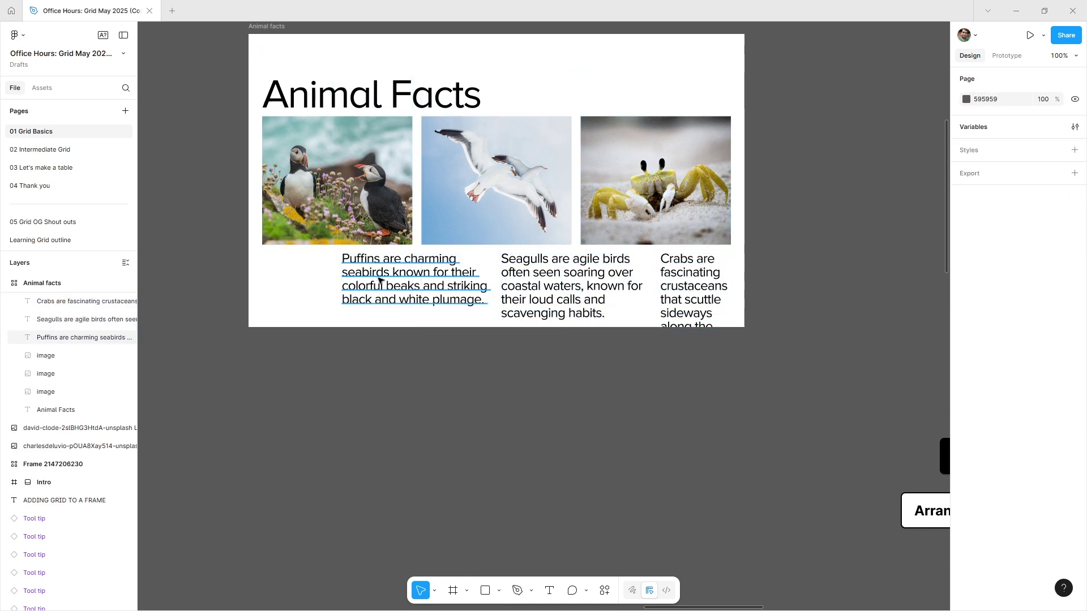
# - Position the Puffins, Seagulls and Crabs captions under their matching photos
pyautogui.click(361, 279)
pyautogui.moveTo(360, 279); pyautogui.dragTo(384, 290)
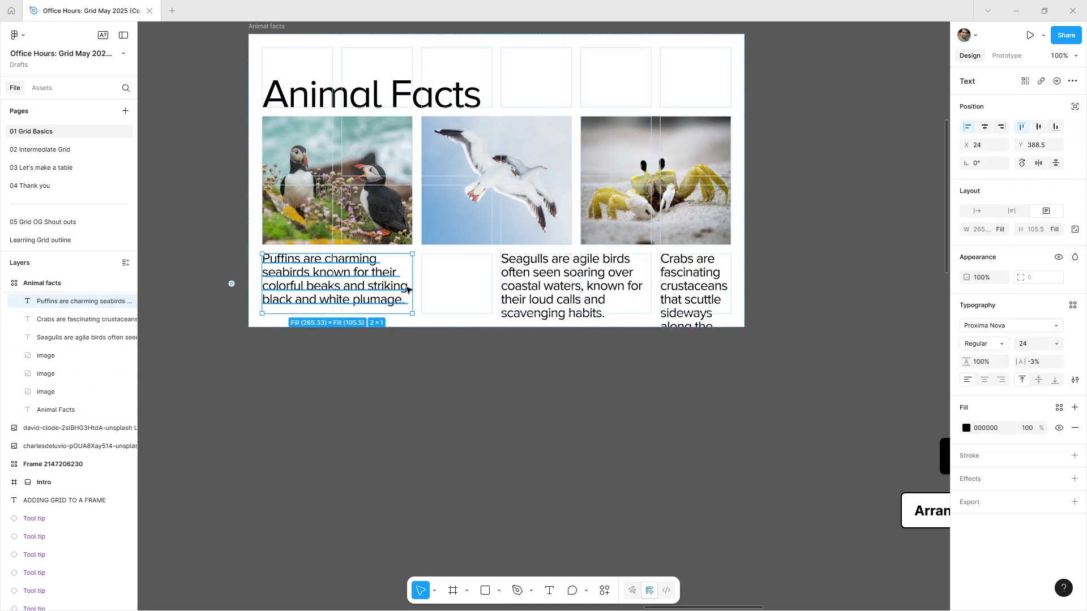
pyautogui.click(537, 272)
pyautogui.moveTo(497, 271); pyautogui.dragTo(417, 271)
pyautogui.moveTo(683, 283); pyautogui.dragTo(729, 297)
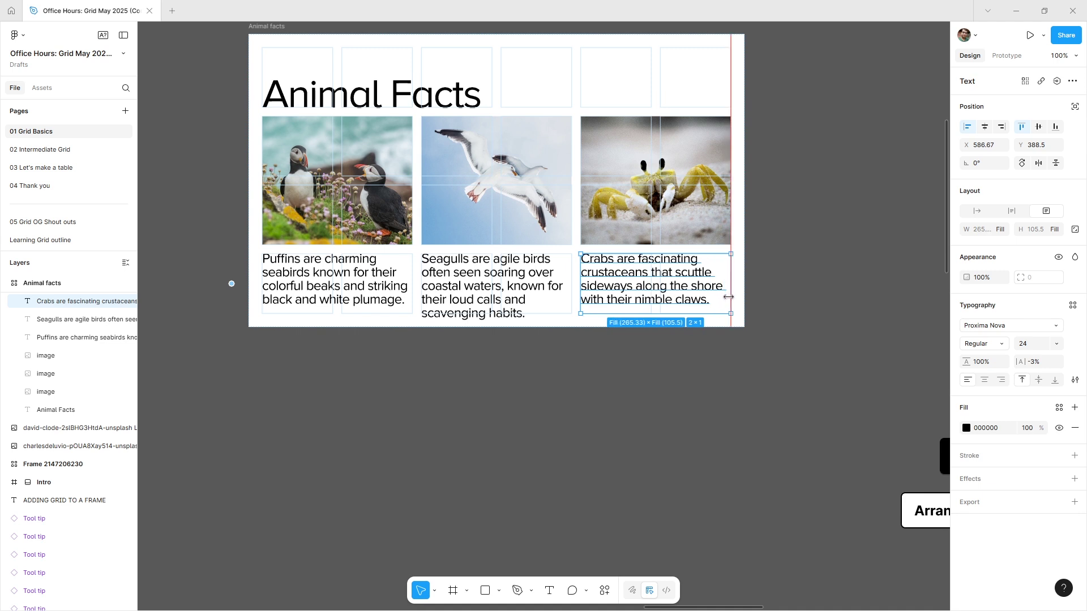
pyautogui.click(513, 293)
pyautogui.click(519, 375)
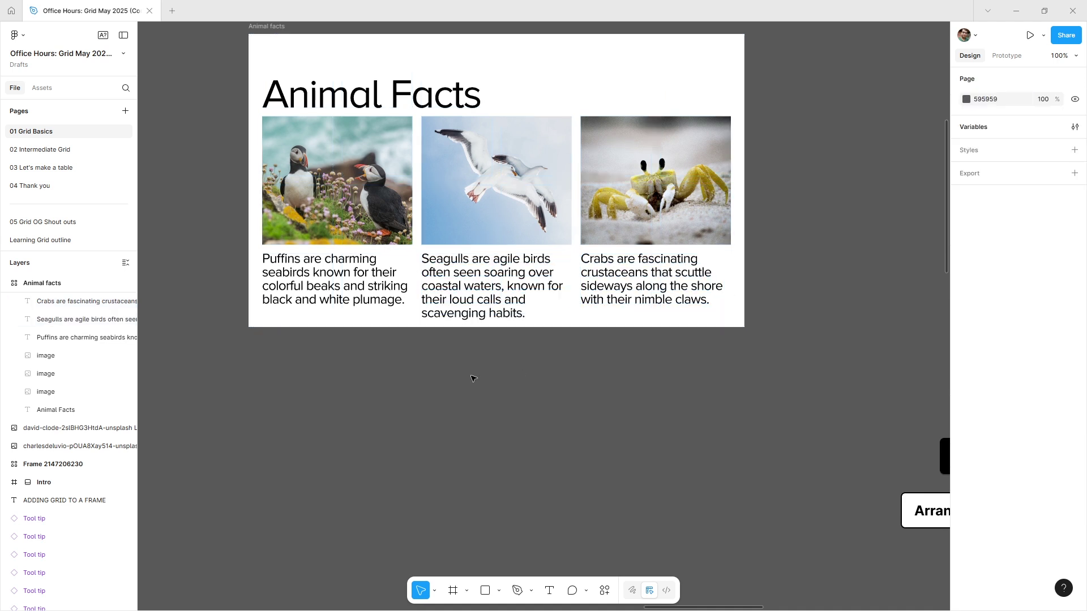
pyautogui.moveTo(473, 381); pyautogui.dragTo(471, 408)
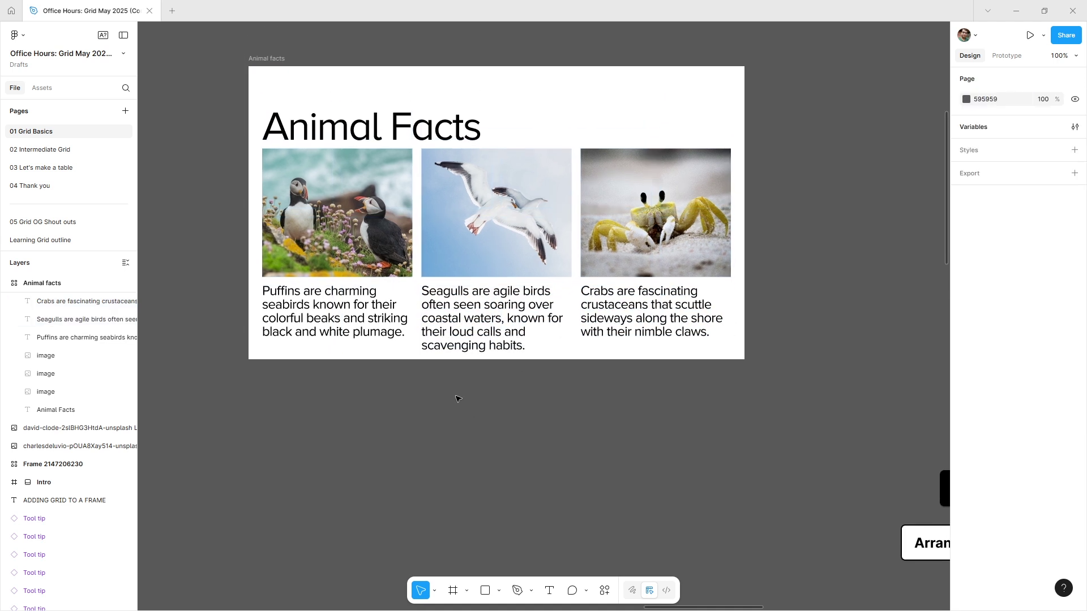
pyautogui.click(352, 306)
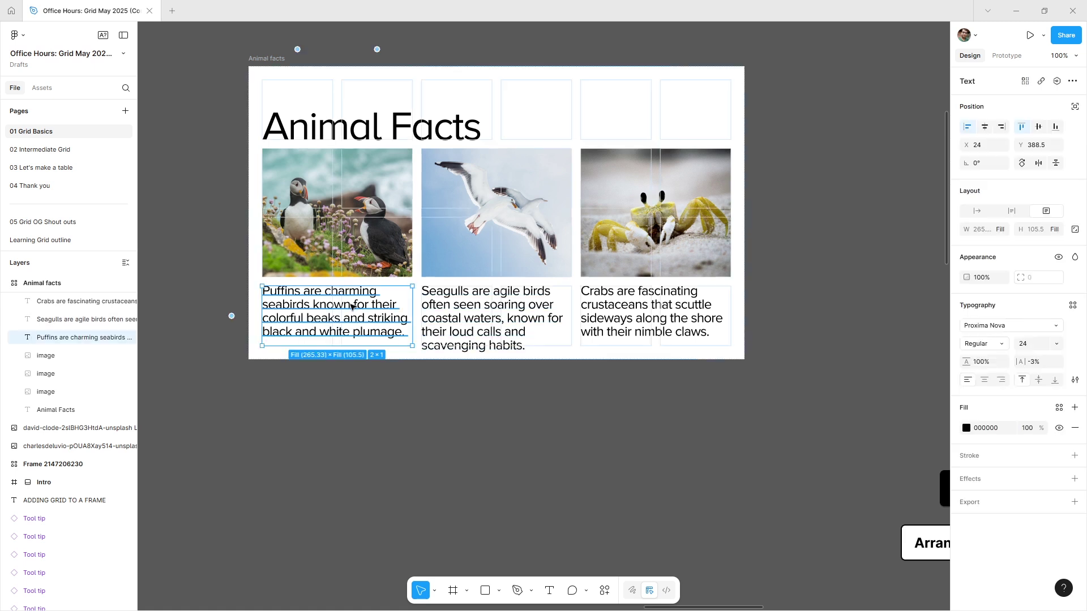
# - Set the Animal Facts heading's vertical text alignment to Align top
pyautogui.keyDown('shift'); pyautogui.click(467, 310); pyautogui.keyUp('shift')
pyautogui.keyDown('shift'); pyautogui.click(632, 309); pyautogui.keyUp('shift')
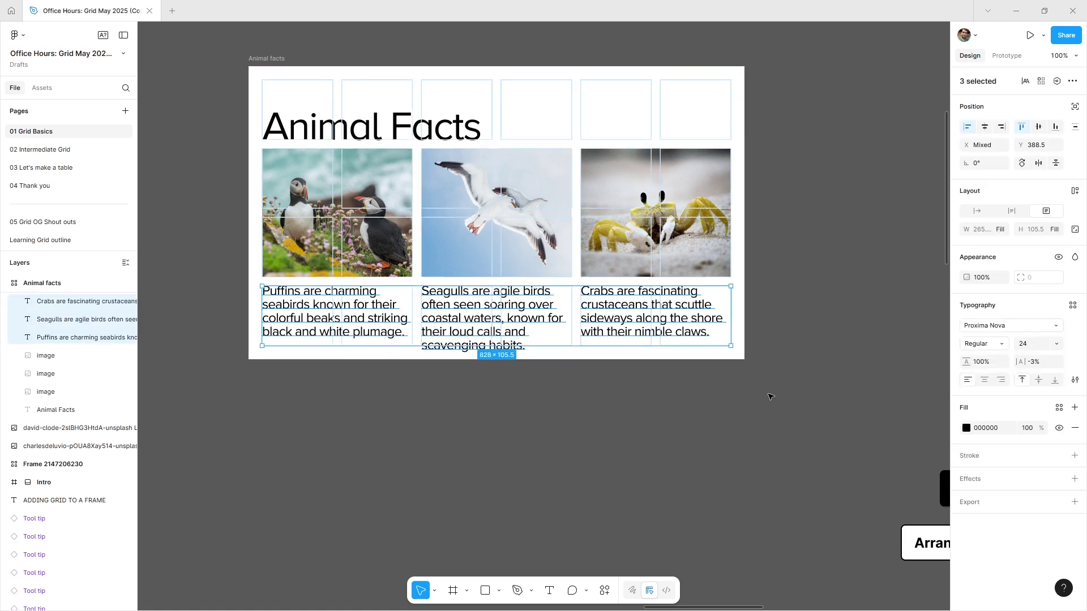
pyautogui.press('Escape')
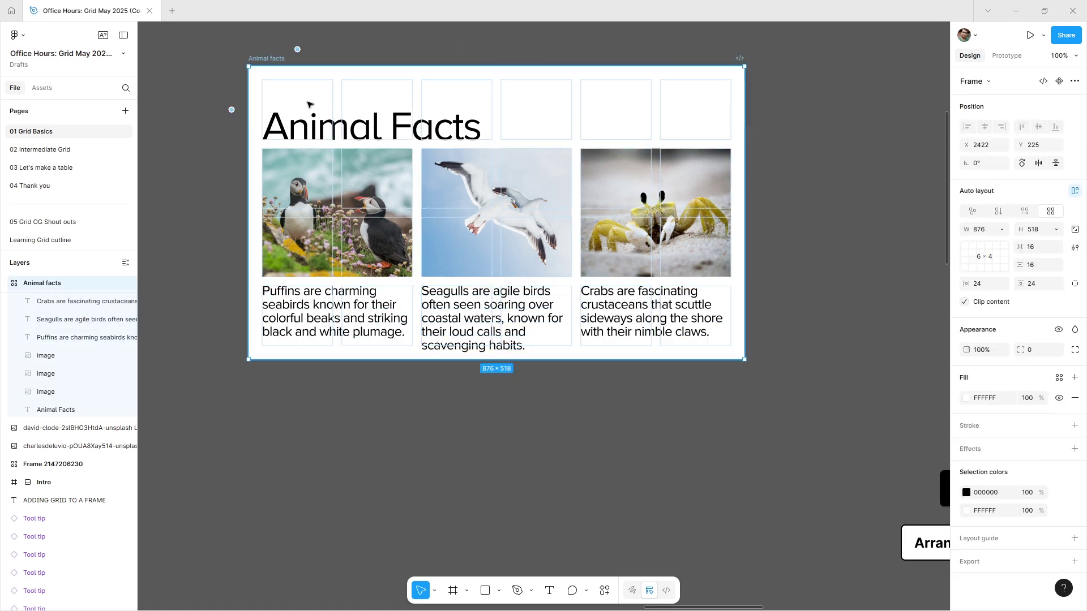
pyautogui.click(332, 129)
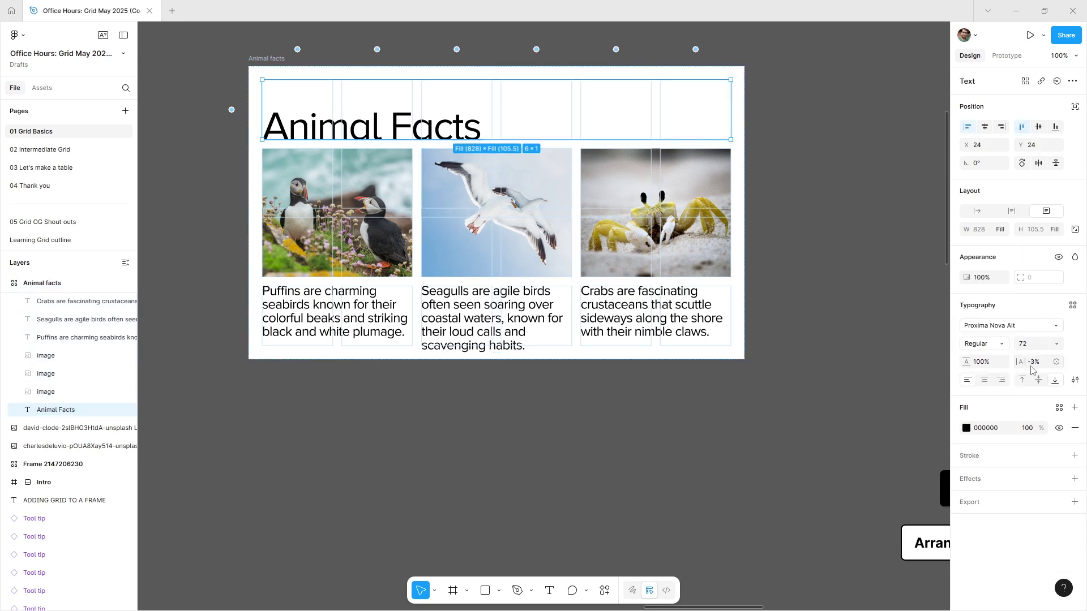
pyautogui.click(1023, 383)
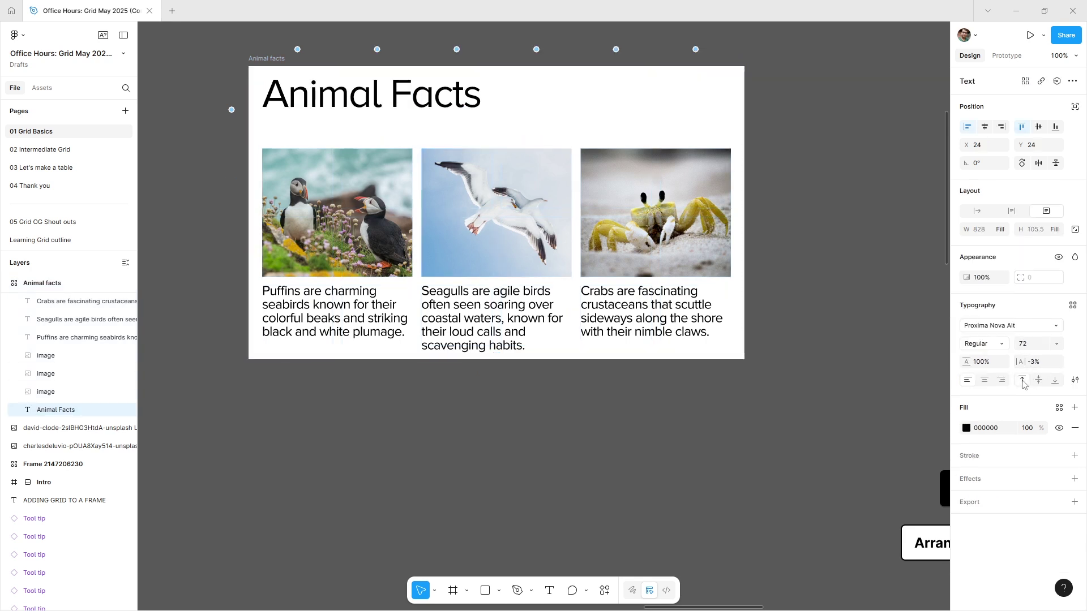
pyautogui.click(1054, 382)
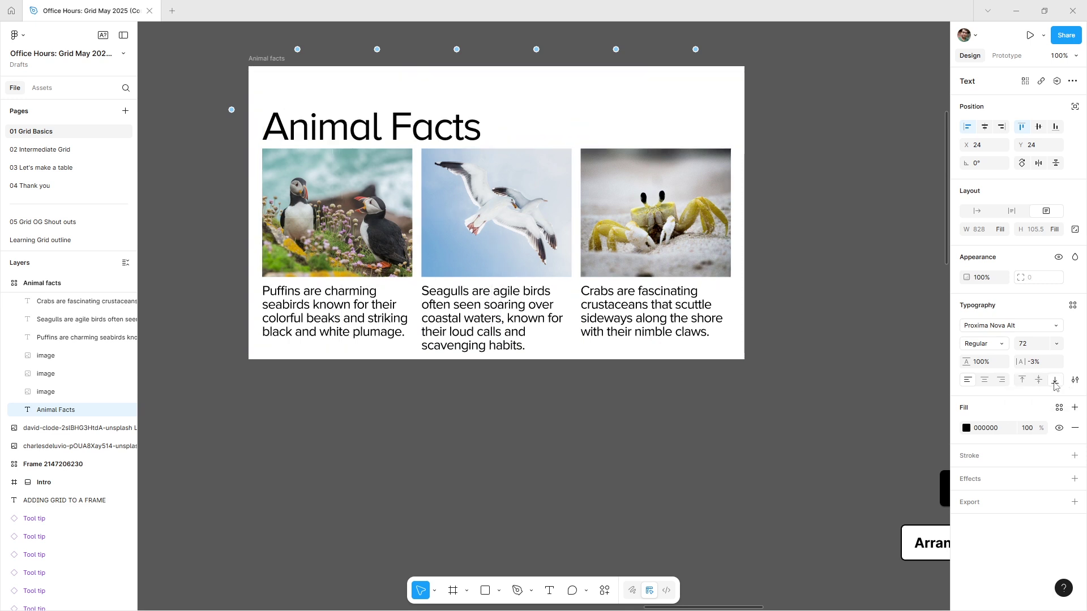
pyautogui.click(1024, 381)
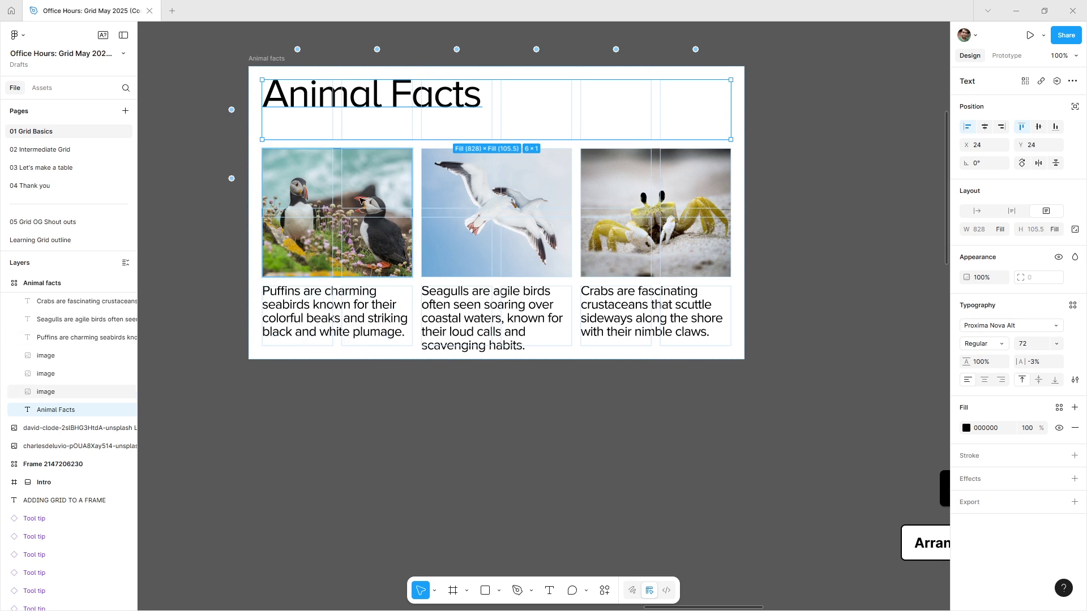
# - Undo the heading's top alignment so it sits at the bottom again
pyautogui.click(393, 400)
pyautogui.hotkey('ctrl', 'z')
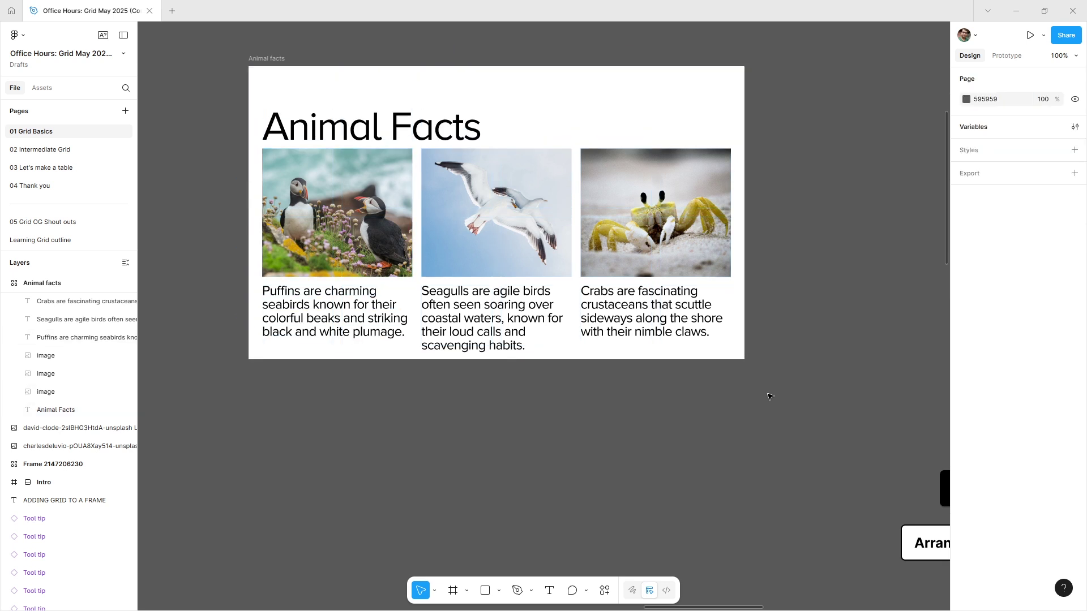
pyautogui.click(273, 59)
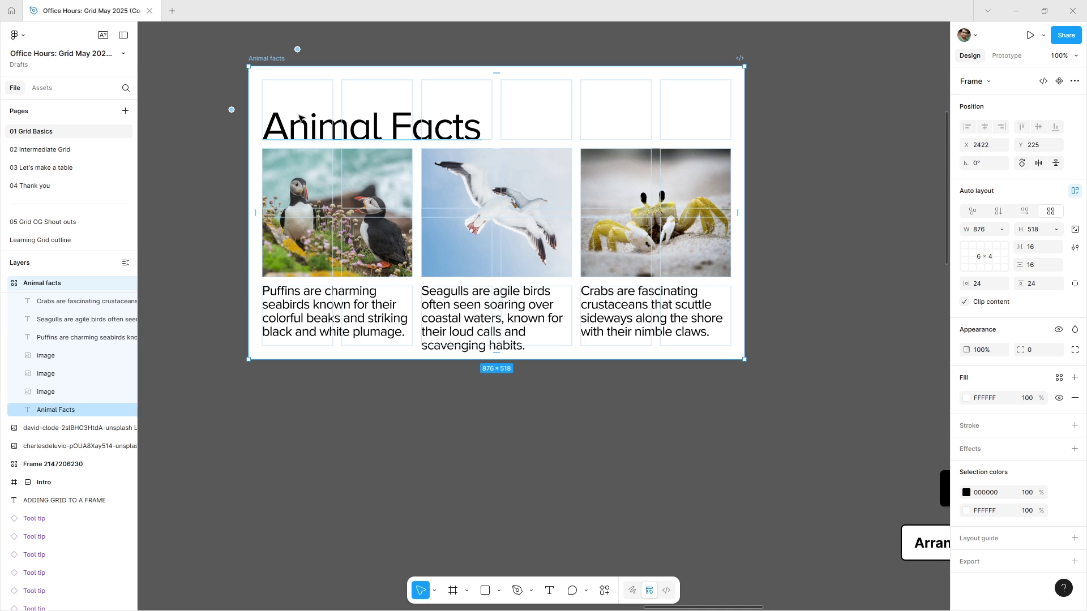
pyautogui.click(283, 110)
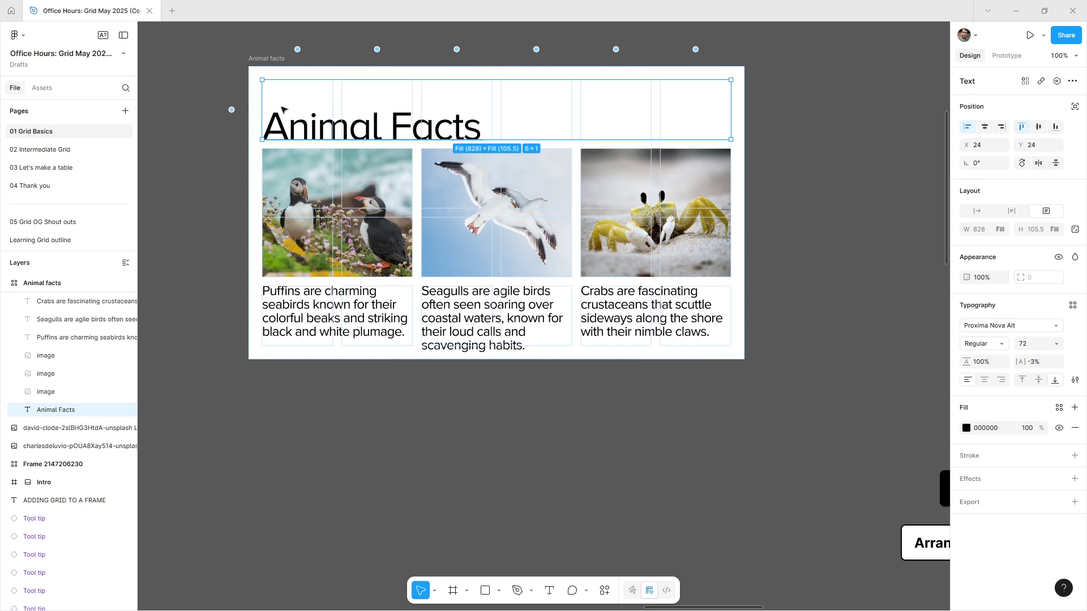
# - Make the first grid row taller, cancelling a typed height of 200 first
pyautogui.press('Escape')
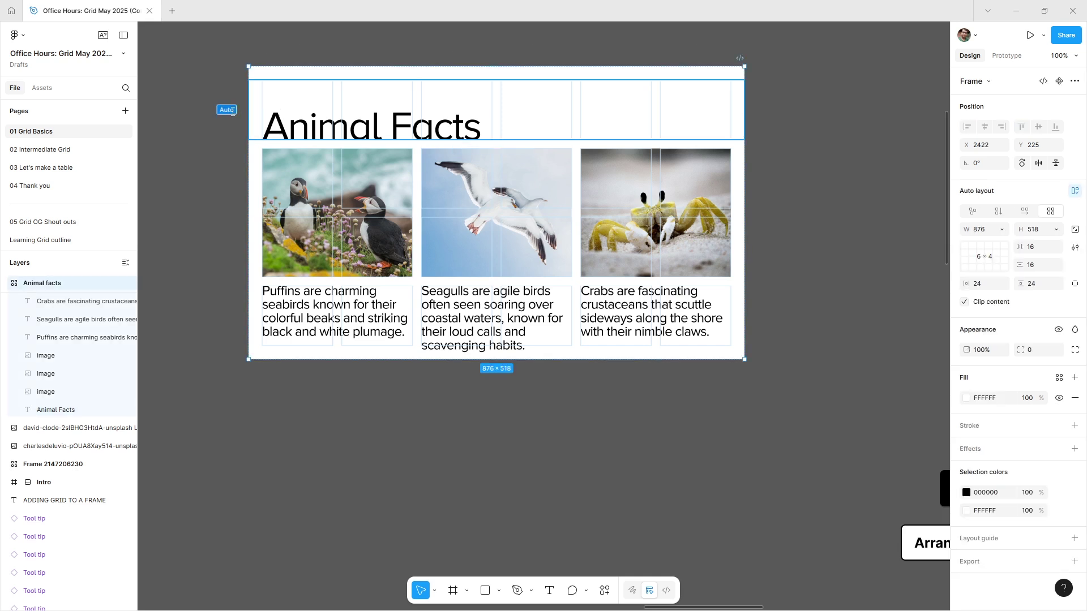
pyautogui.write('200')
pyautogui.press('Escape')
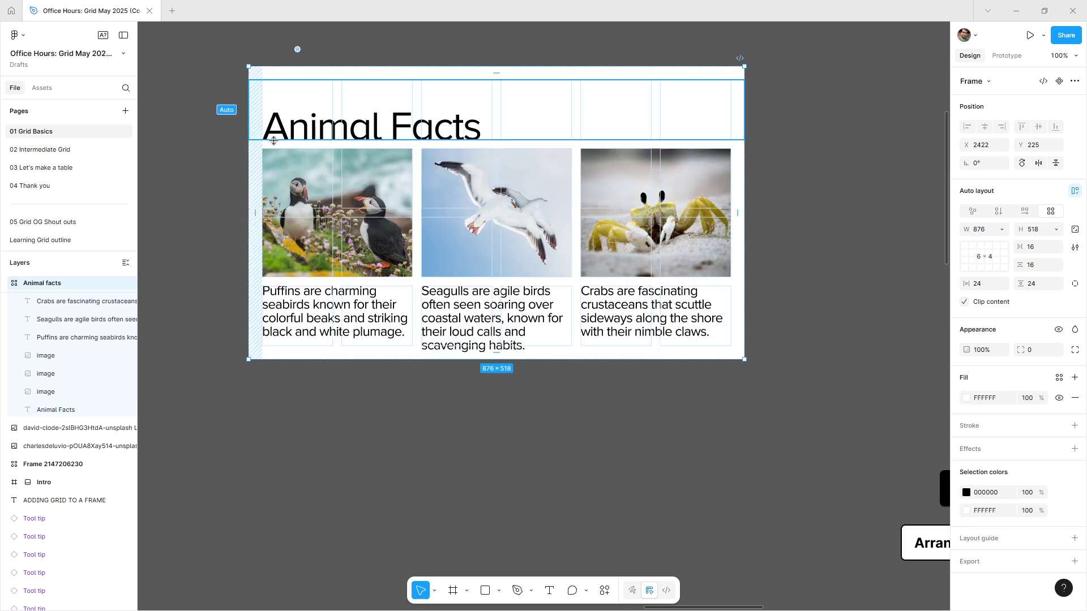
pyautogui.moveTo(287, 139)
pyautogui.mouseDown()
pyautogui.moveTo(294, 233)
pyautogui.moveTo(304, 142)
pyautogui.mouseUp()
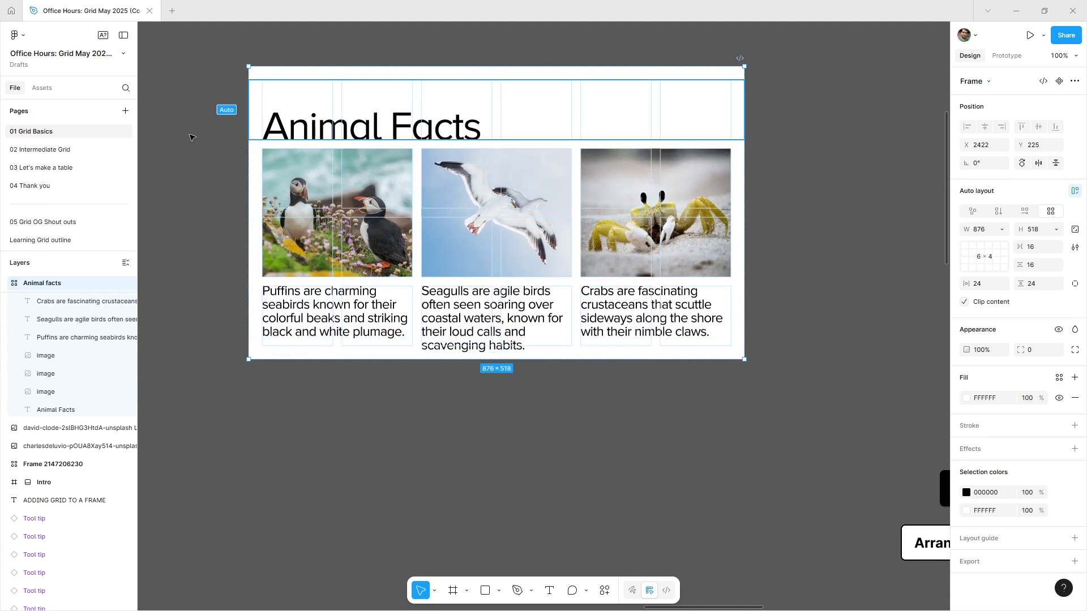
# - Reselect the Animal facts frame and make it taller
pyautogui.click(225, 126)
pyautogui.click(307, 104)
pyautogui.click(332, 129)
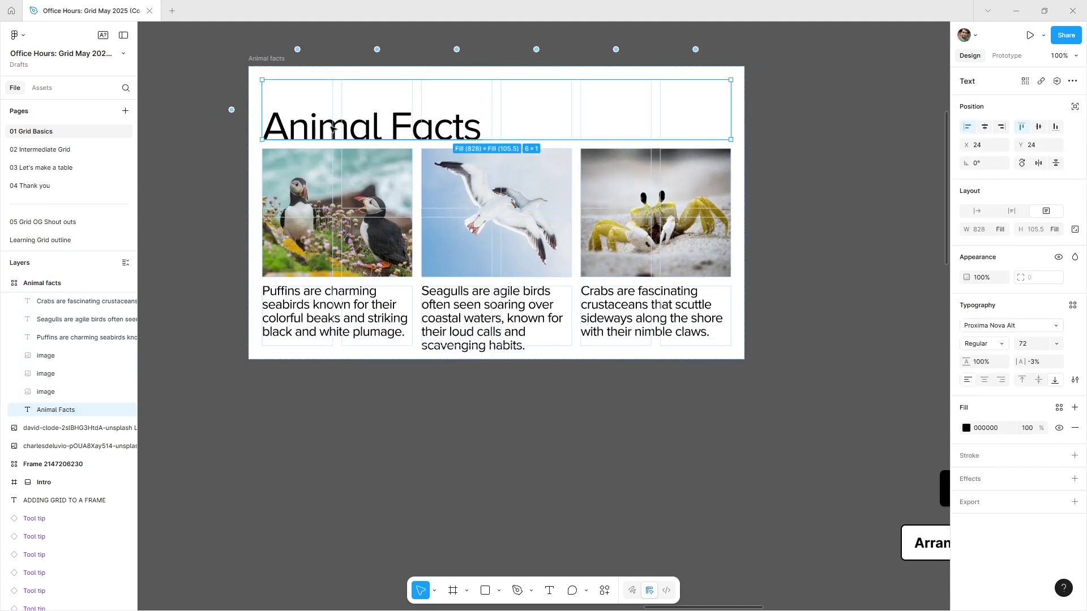
pyautogui.hotkey('ctrl', 'z')
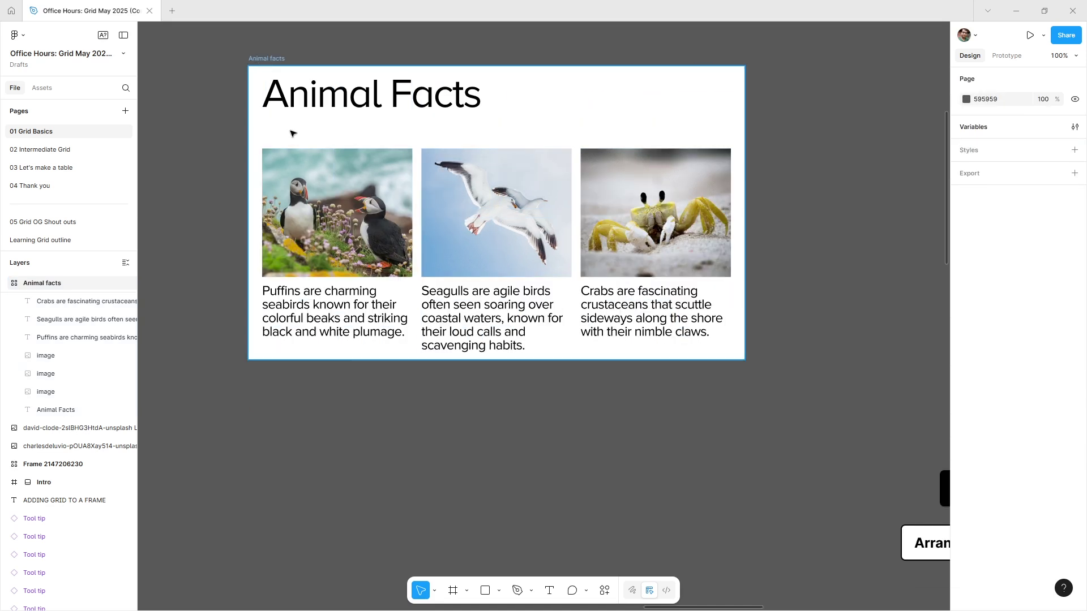
pyautogui.click(298, 148)
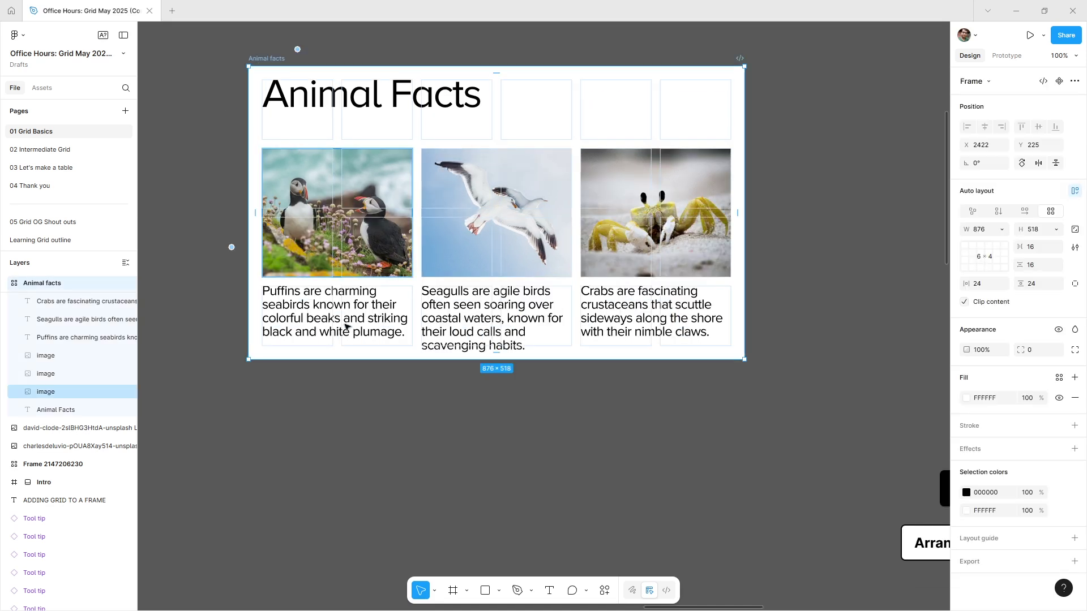
pyautogui.moveTo(358, 360); pyautogui.dragTo(372, 387)
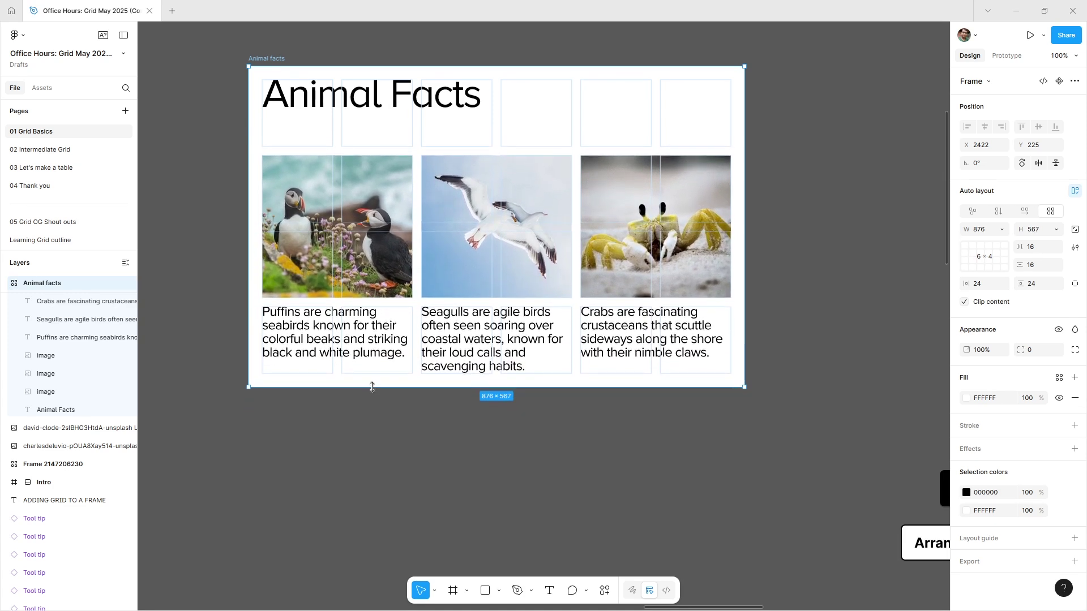
pyautogui.click(387, 429)
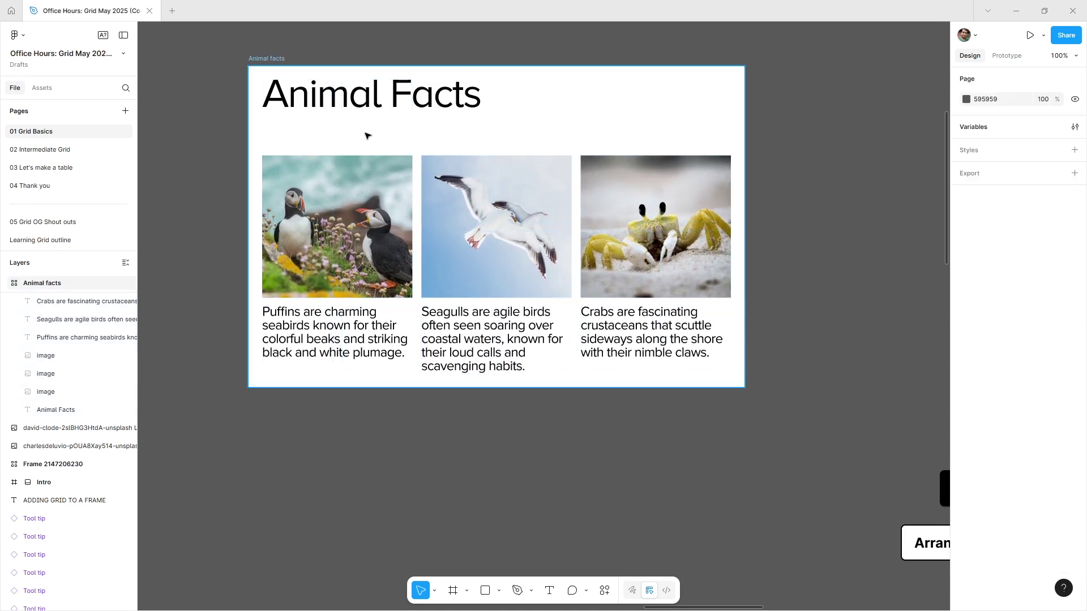
# - Change the first grid row from Auto to a fixed 56 height
pyautogui.click(279, 106)
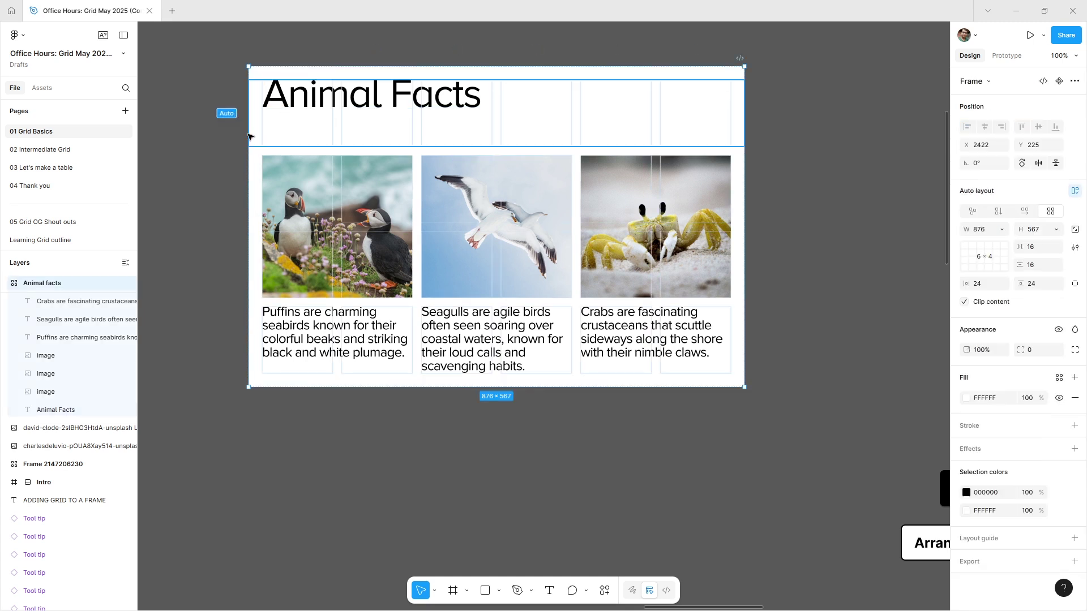
pyautogui.moveTo(258, 145); pyautogui.dragTo(256, 114)
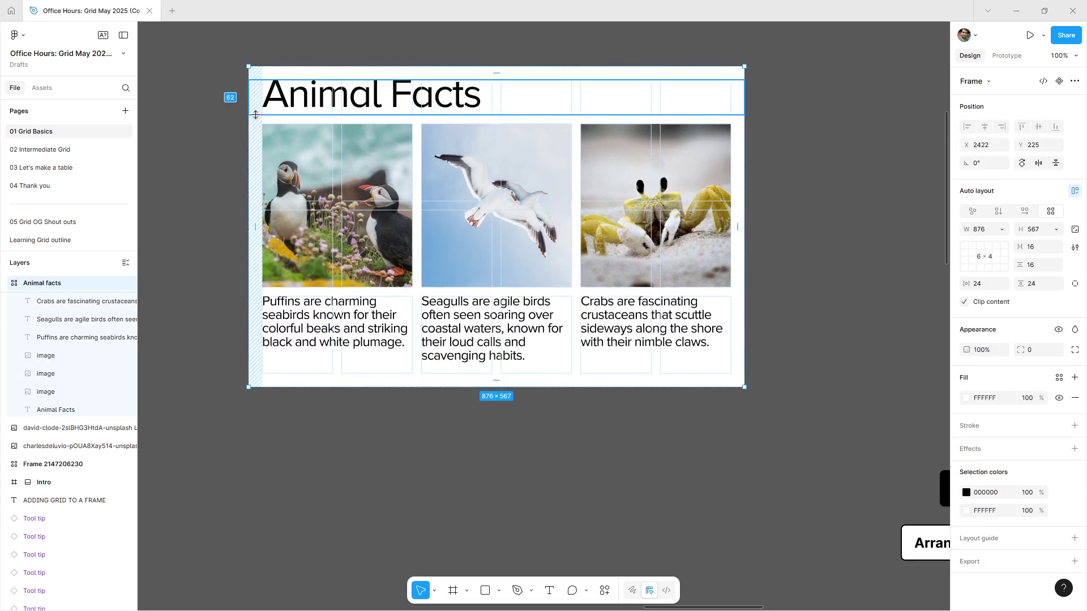
pyautogui.click(201, 129)
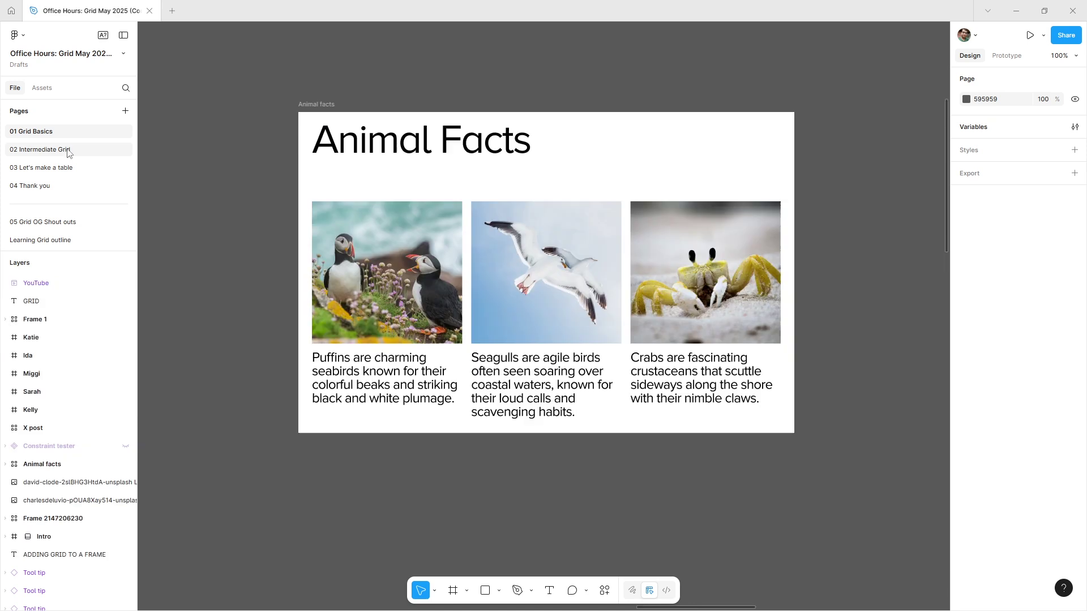
# - Go to the 02 Intermediate Grid page and select the Calendar Grid, undoing a trial resize
pyautogui.click(68, 152)
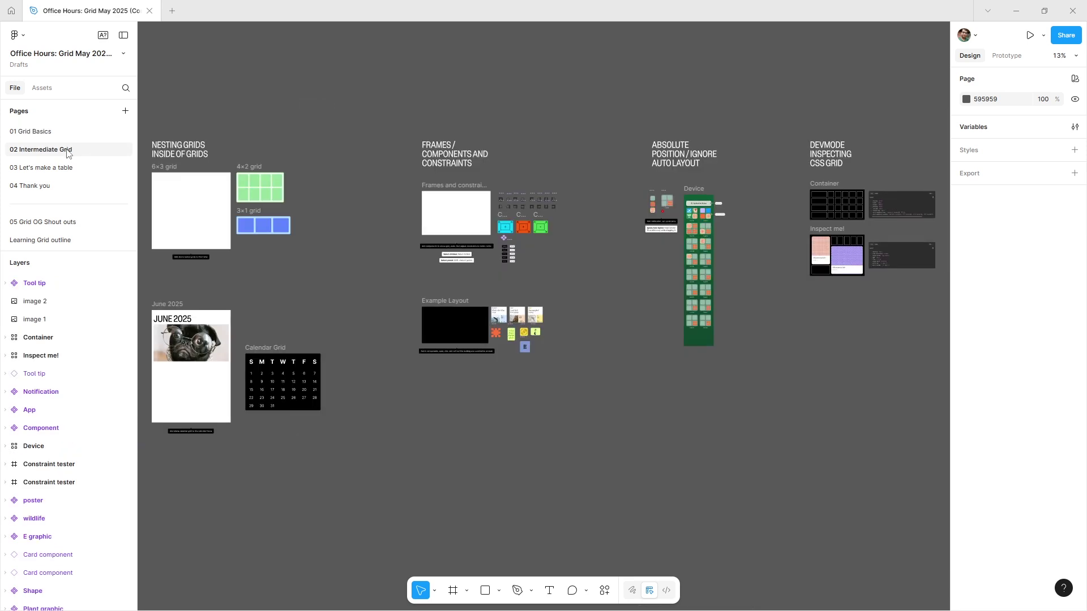
pyautogui.scroll(5, 417, 406)
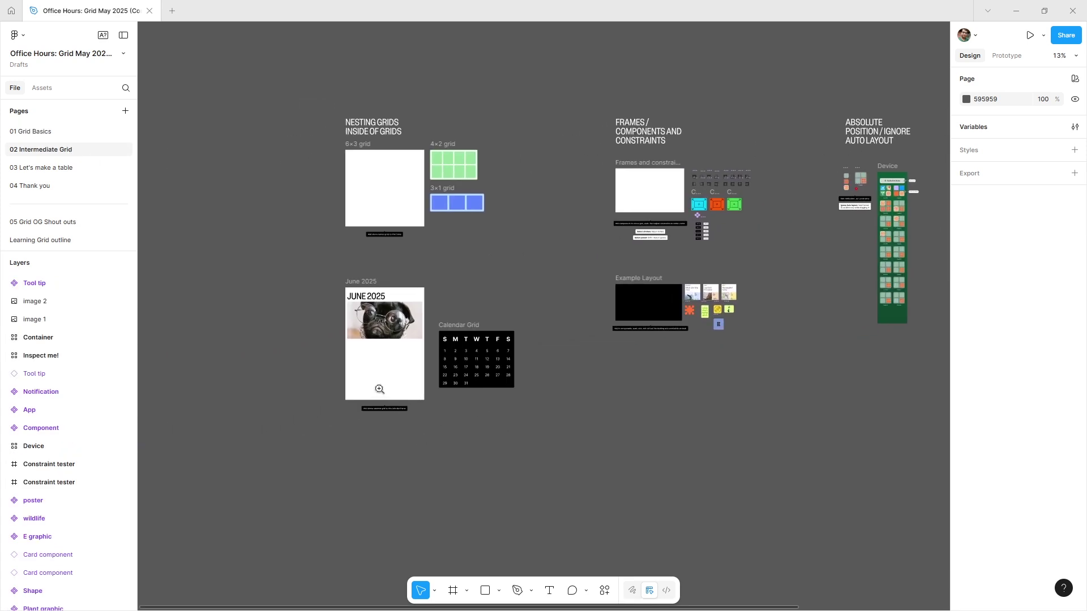
pyautogui.scroll(5, 400, 383)
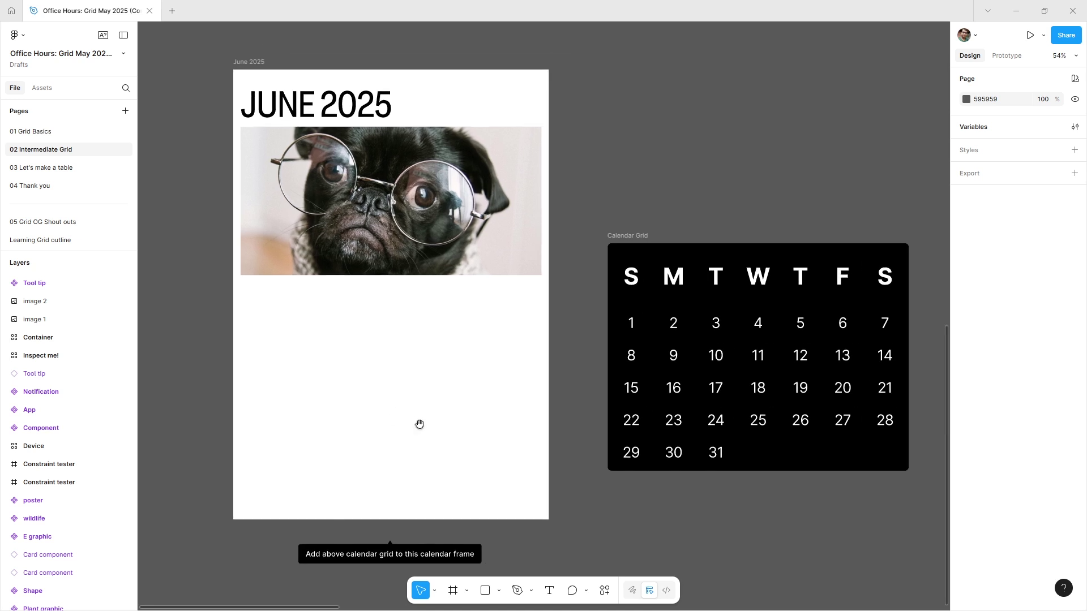
pyautogui.hscroll(1, 373, 409)
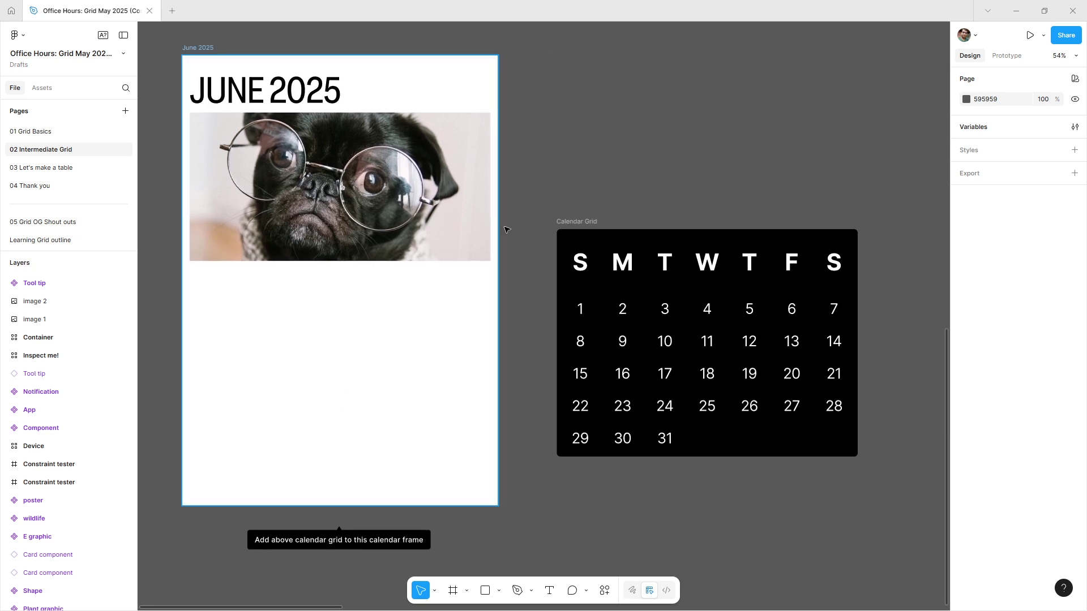
pyautogui.click(595, 221)
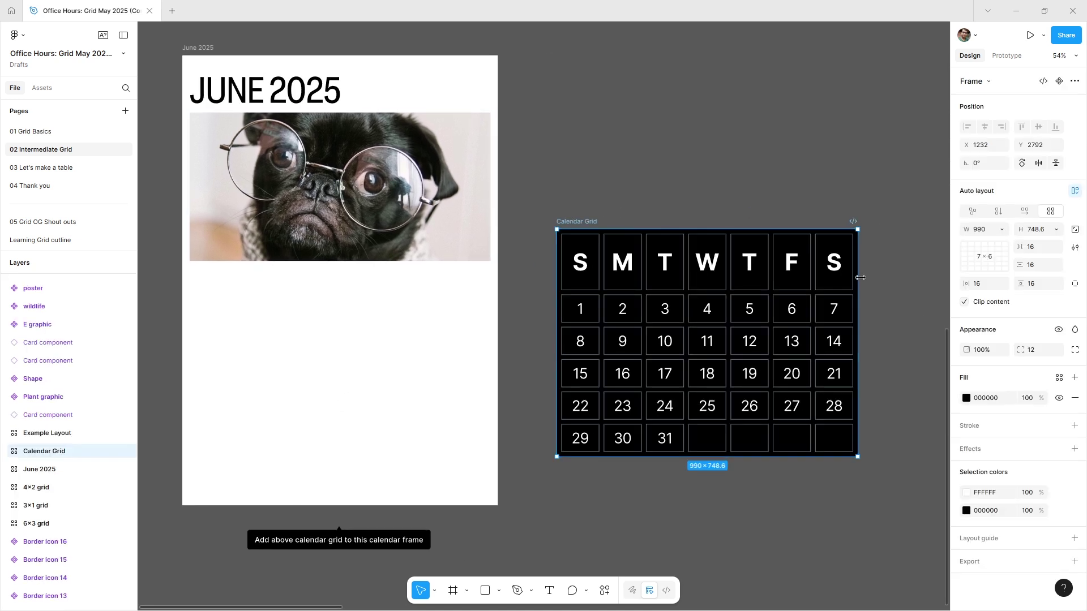
pyautogui.moveTo(846, 277); pyautogui.dragTo(823, 291)
pyautogui.hotkey('ctrl', 'z')
# - Move the Calendar Grid into the June 2025 frame, spanning its full width below the pug photo
pyautogui.moveTo(574, 223); pyautogui.dragTo(246, 289)
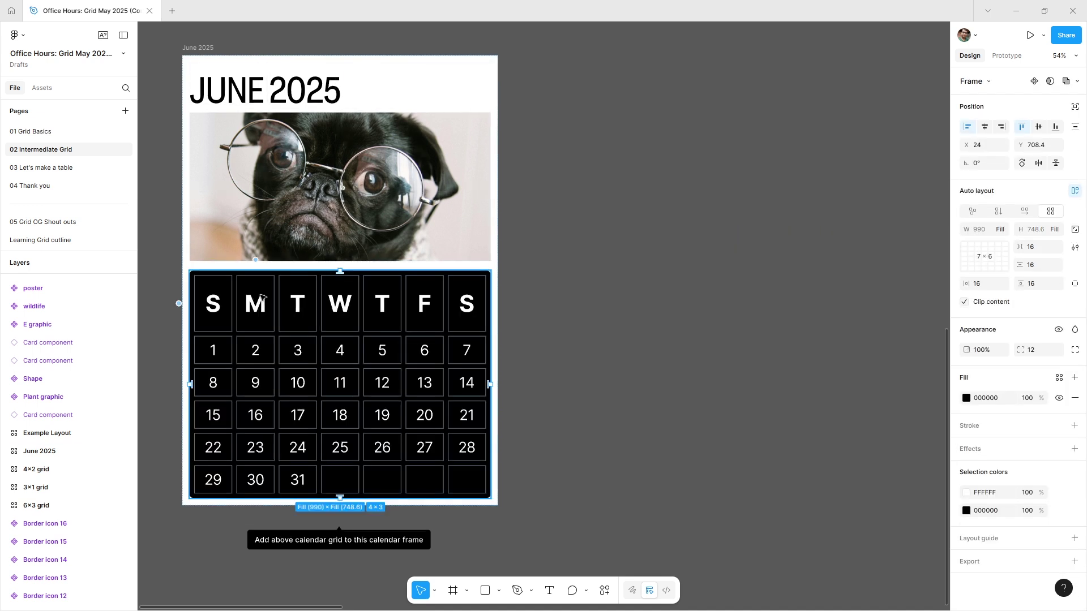
pyautogui.click(575, 347)
pyautogui.click(487, 306)
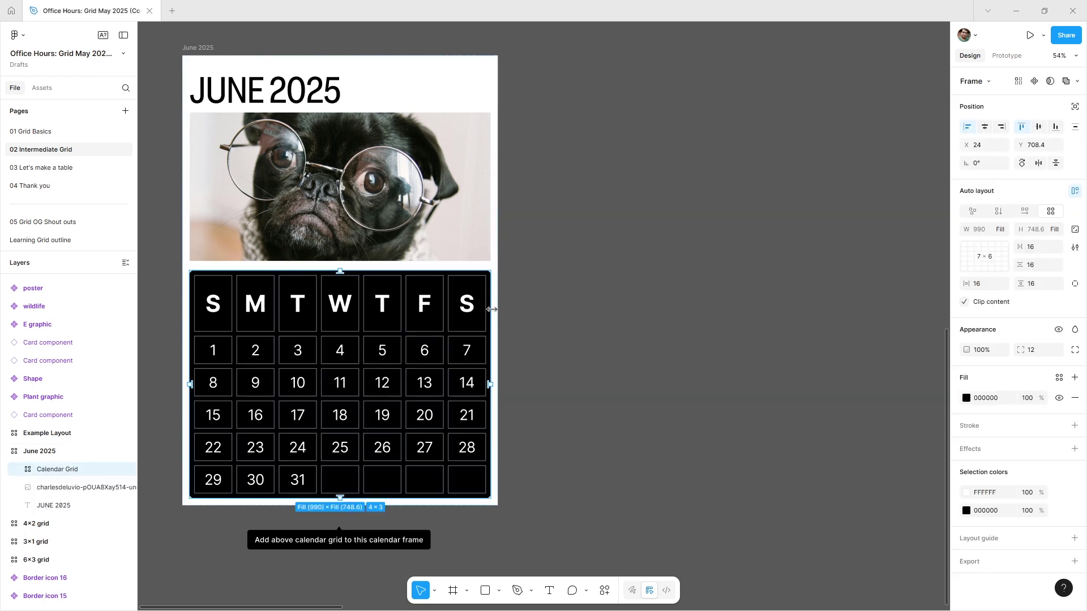
pyautogui.moveTo(492, 309); pyautogui.dragTo(413, 311)
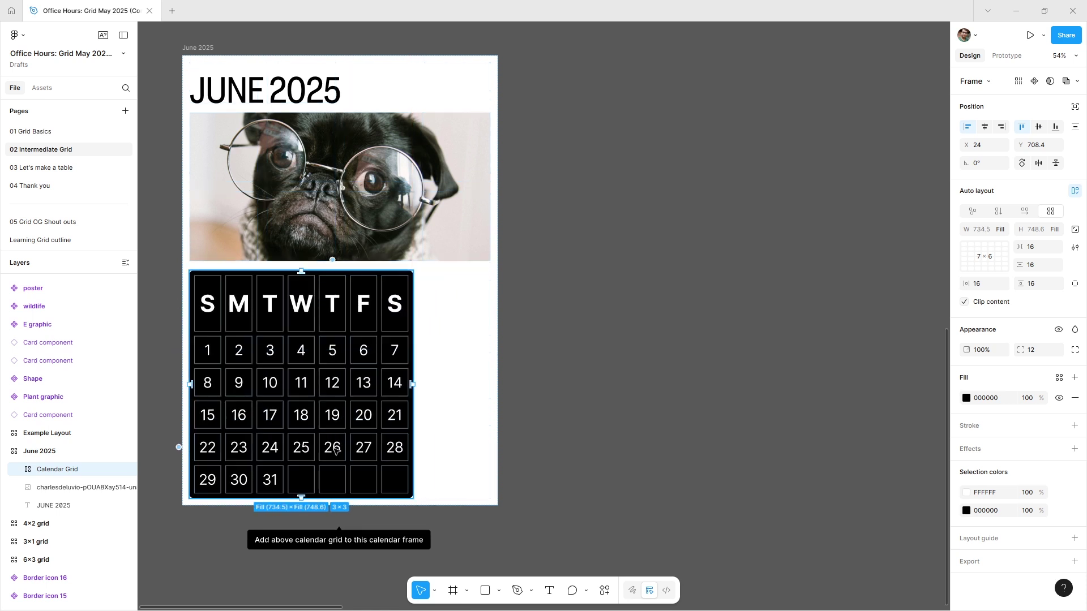
pyautogui.click(587, 400)
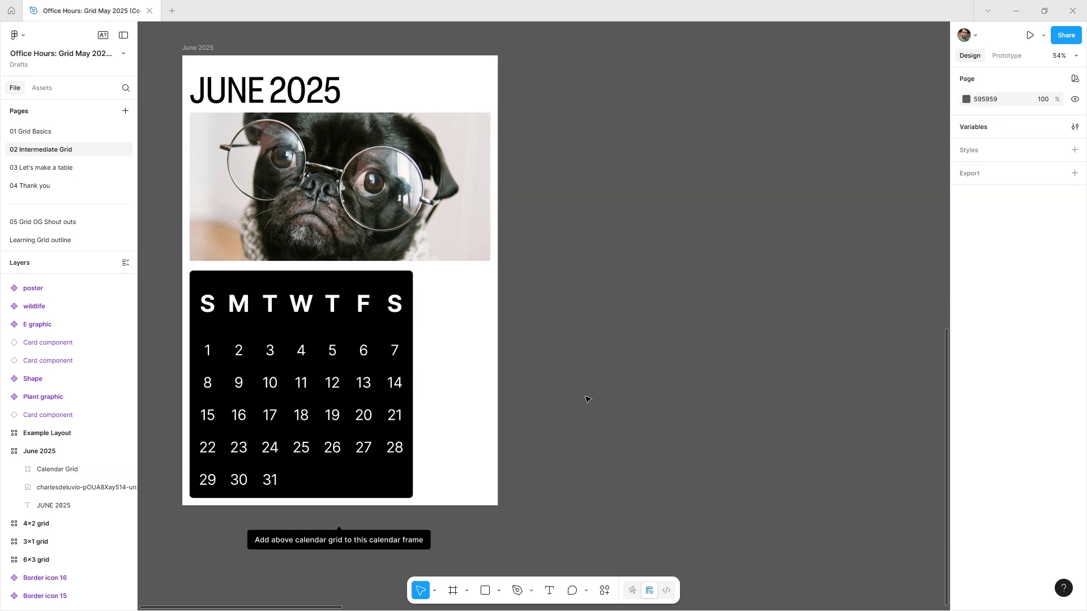
pyautogui.click(410, 327)
pyautogui.moveTo(412, 330); pyautogui.dragTo(490, 330)
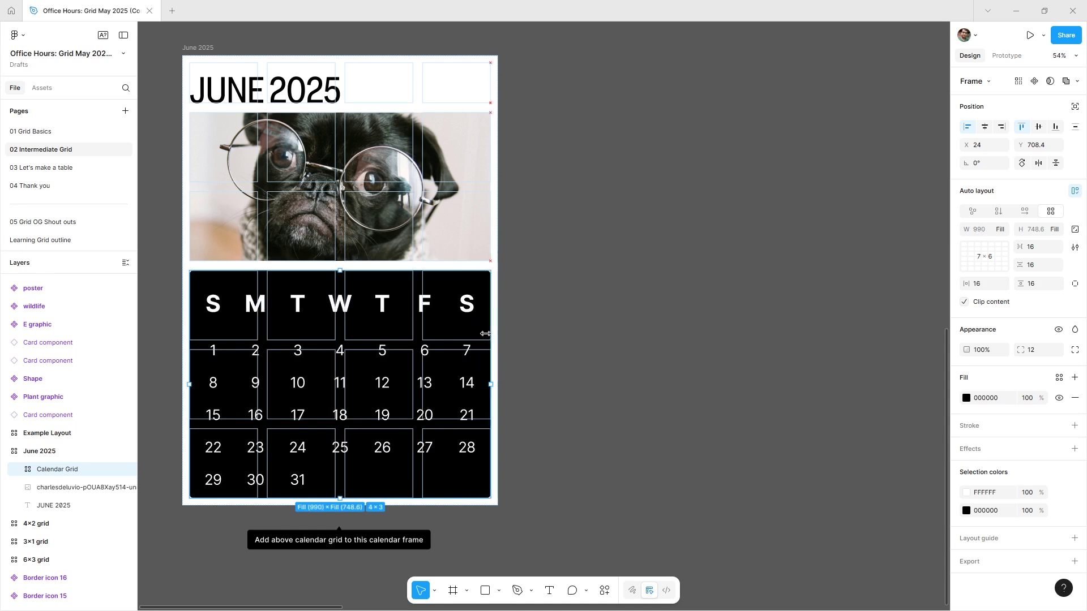
pyautogui.click(560, 361)
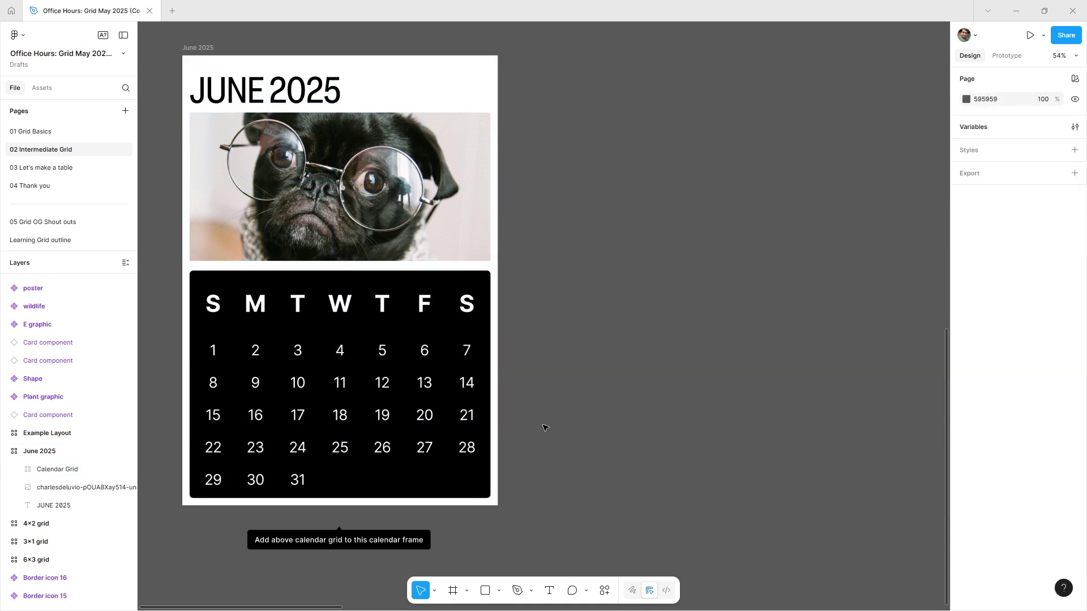
# - Pan and zoom into the Frames / Components and Constraints section
pyautogui.scroll(-5, 542, 427)
pyautogui.moveTo(716, 368); pyautogui.dragTo(605, 387)
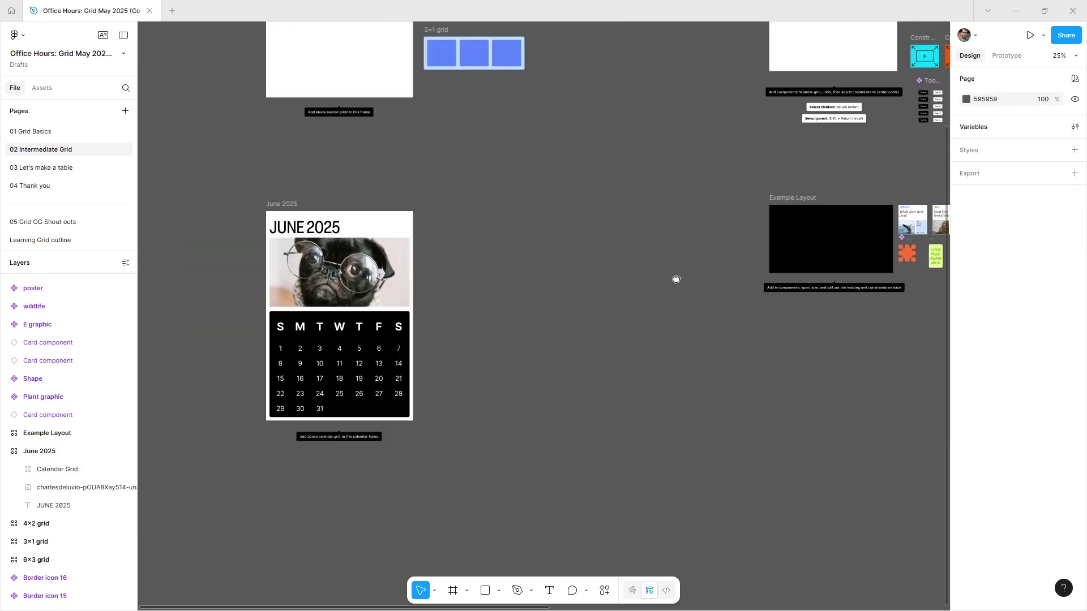
pyautogui.scroll(4, 676, 279)
pyautogui.hscroll(4, 676, 279)
pyautogui.click(640, 117)
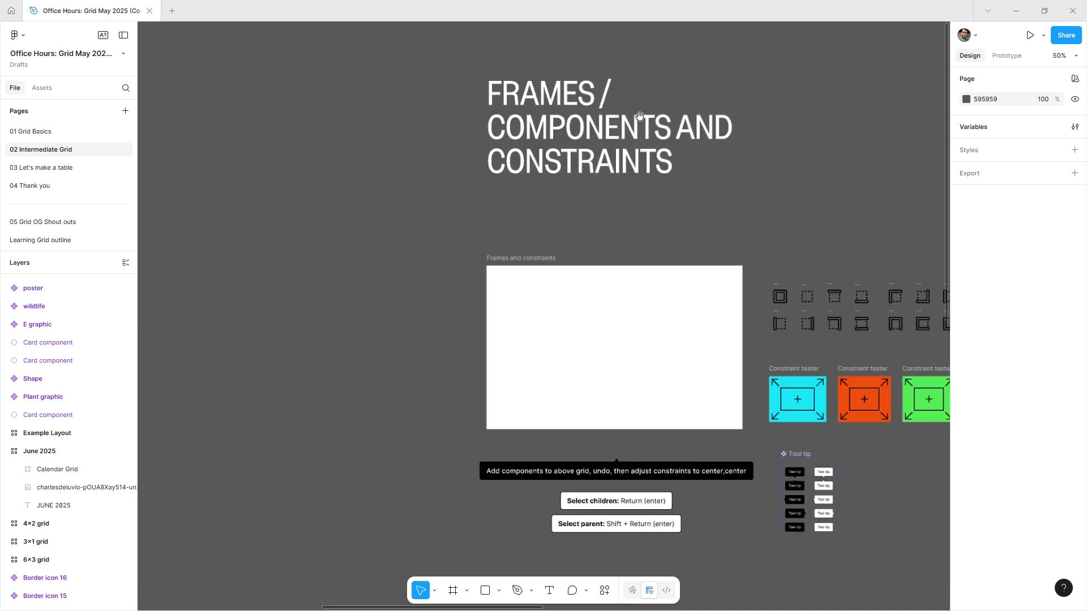
# - Bring both rows of border icons into view and marquee-select all 16
pyautogui.moveTo(636, 208); pyautogui.dragTo(593, 203)
pyautogui.hscroll(3, 598, 318)
pyautogui.scroll(-2, 598, 318)
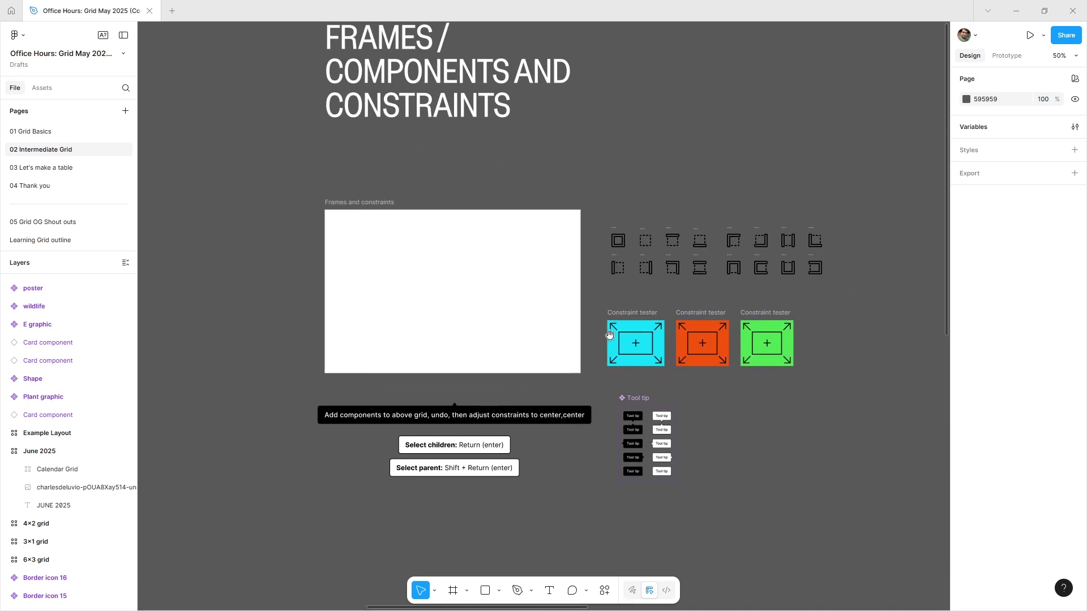
pyautogui.scroll(3, 618, 268)
pyautogui.moveTo(637, 276); pyautogui.dragTo(524, 270)
pyautogui.hscroll(2, 570, 291)
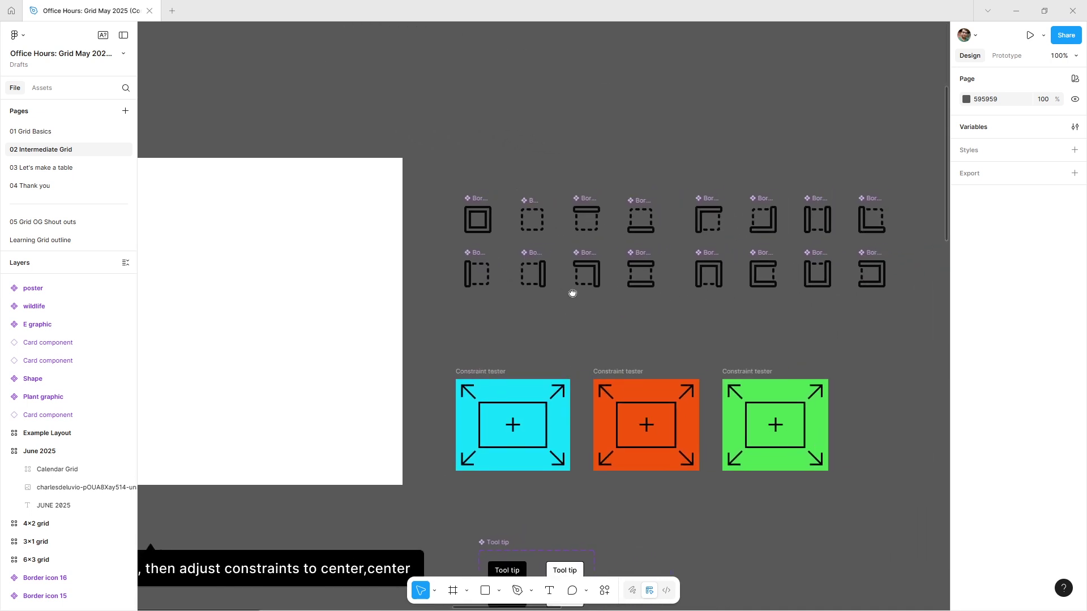
pyautogui.moveTo(855, 313); pyautogui.dragTo(395, 180)
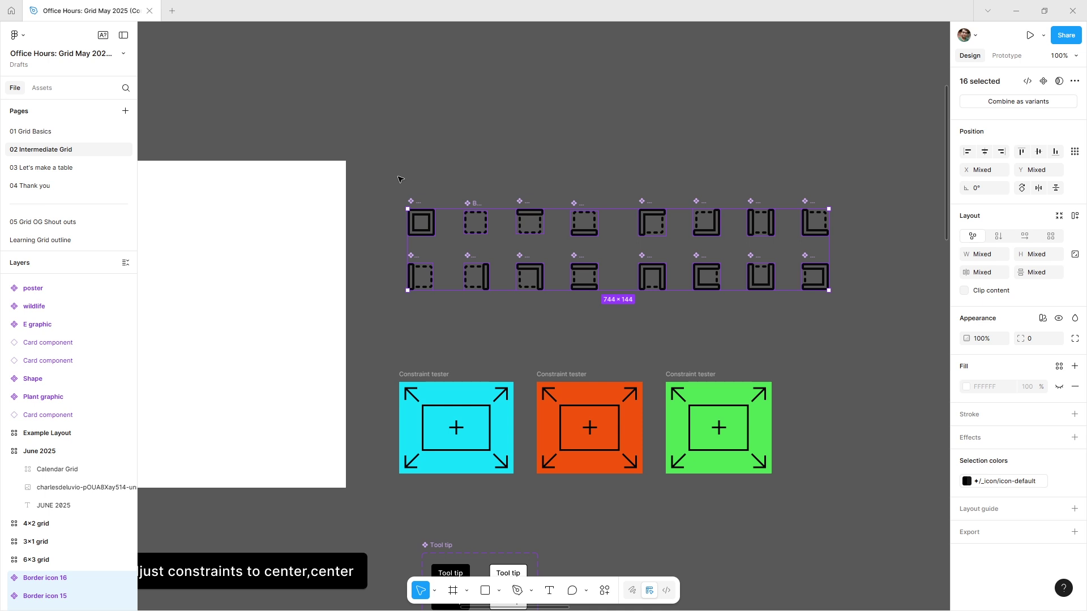
# - Set the icons' Primary child layers to Scale horizontal and vertical constraints
pyautogui.press('Return')
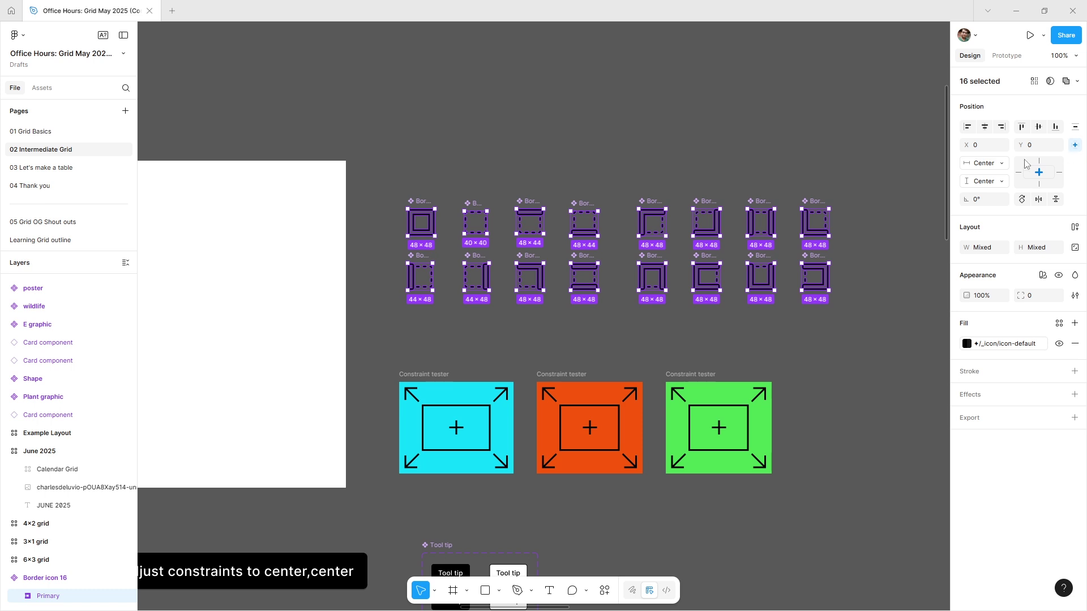
pyautogui.click(999, 164)
pyautogui.click(1016, 222)
pyautogui.click(997, 182)
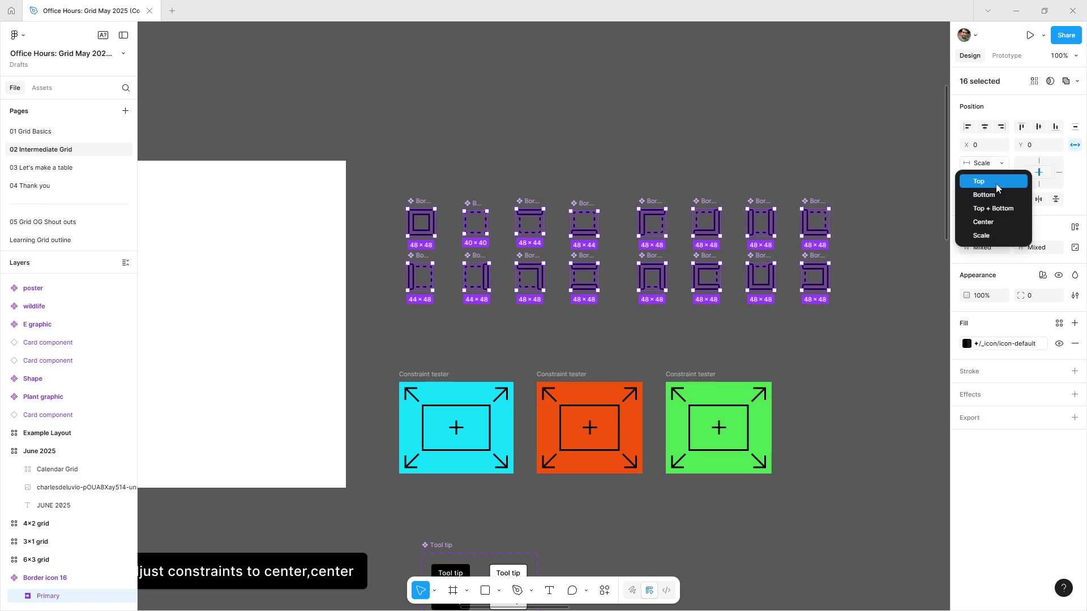
pyautogui.click(1005, 235)
pyautogui.click(578, 151)
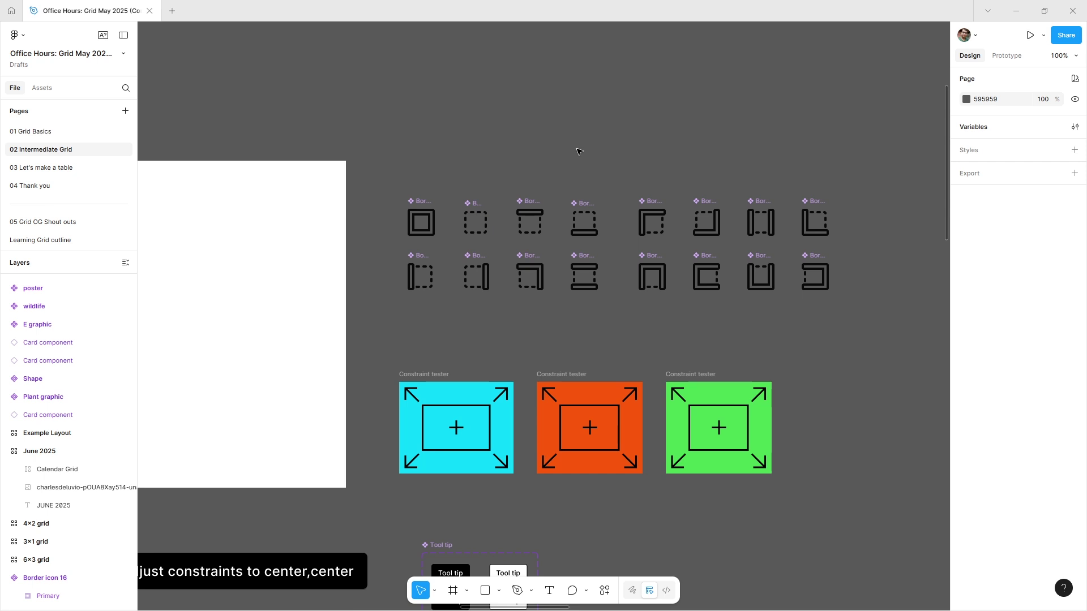
# - Move all 16 border icons into the 4×4 Frames and constraints grid
pyautogui.hotkey('ctrl', '-')
pyautogui.hscroll(-3, 691, 184)
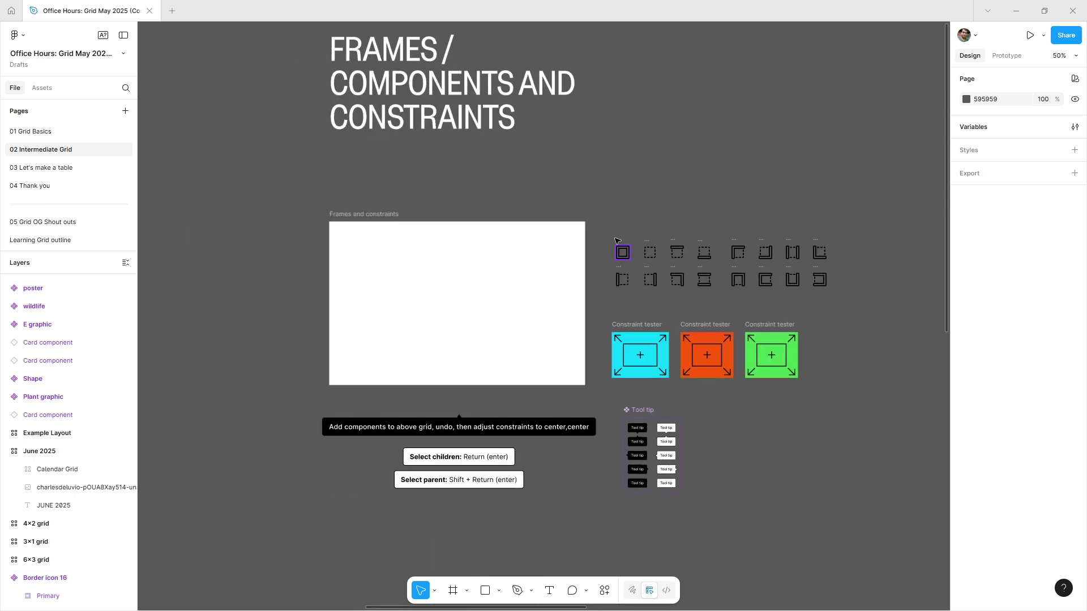
pyautogui.moveTo(606, 231); pyautogui.dragTo(845, 307)
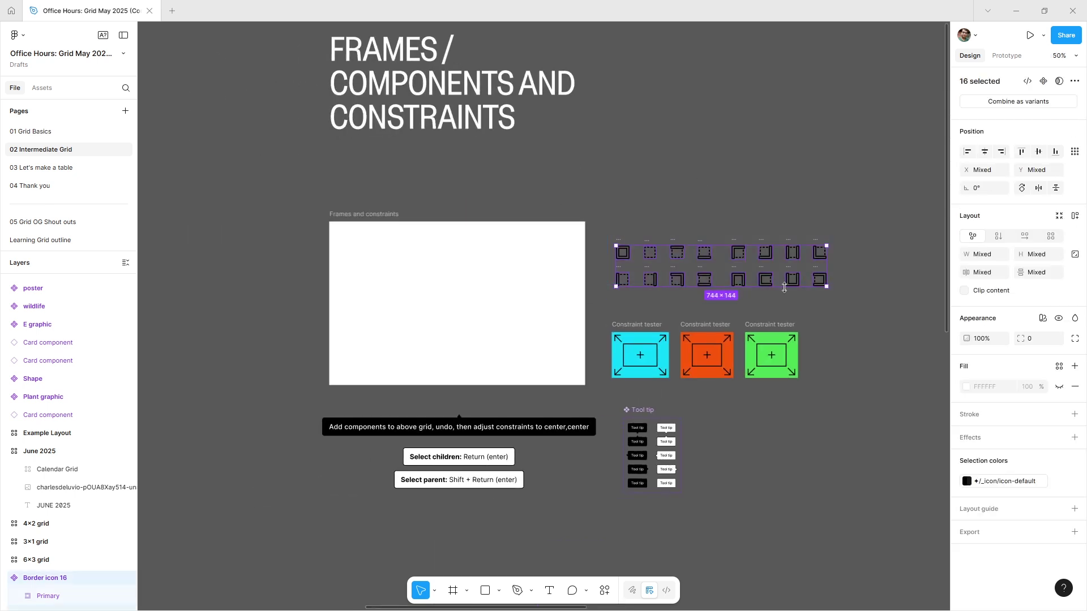
pyautogui.moveTo(622, 249); pyautogui.dragTo(379, 239)
pyautogui.click(617, 263)
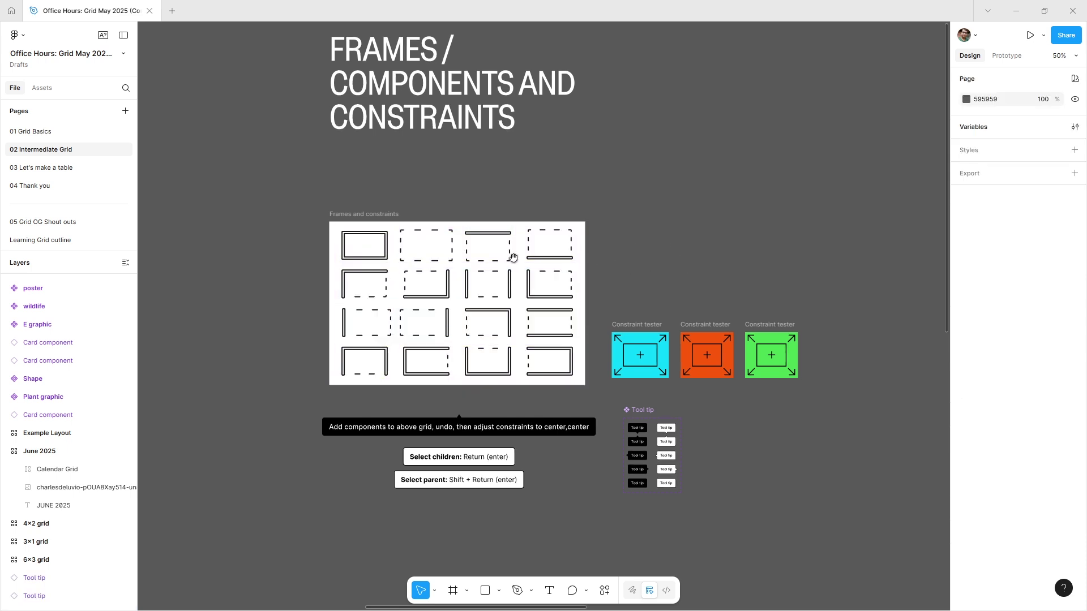
pyautogui.scroll(5, 510, 254)
pyautogui.moveTo(509, 255); pyautogui.dragTo(639, 230)
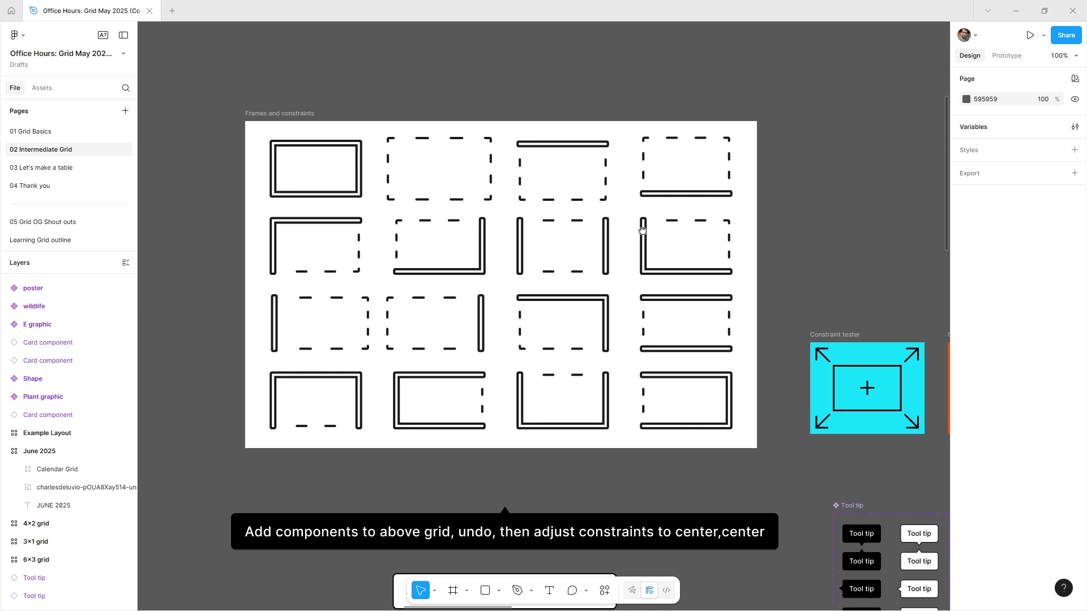
# - Inspect the filled cells, including Border icon 01 and 02, then zoom out over the grid
pyautogui.click(695, 176)
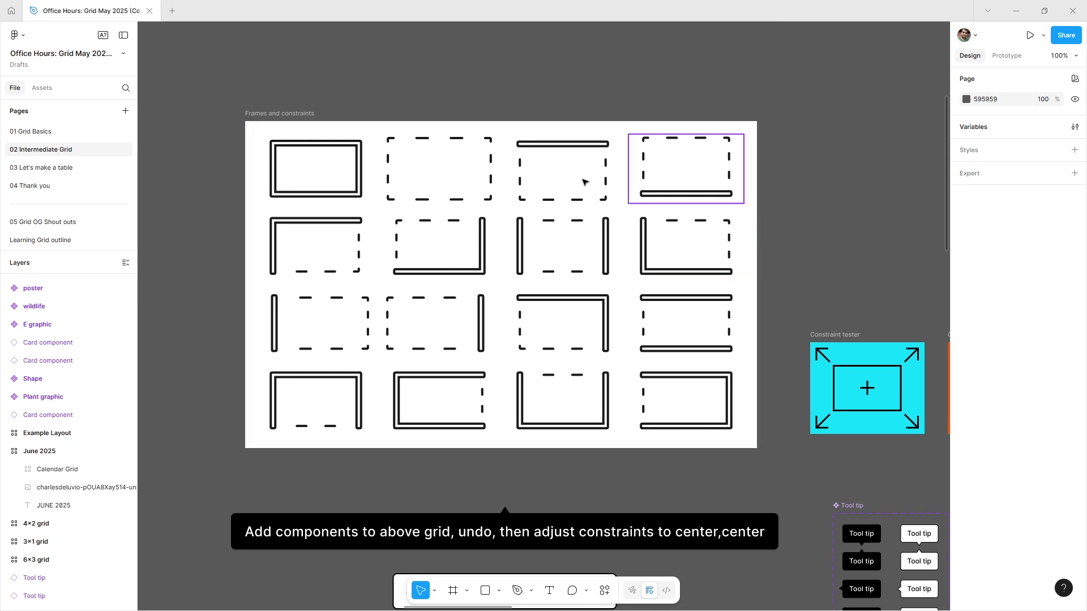
pyautogui.click(586, 183)
pyautogui.click(481, 180)
pyautogui.click(355, 165)
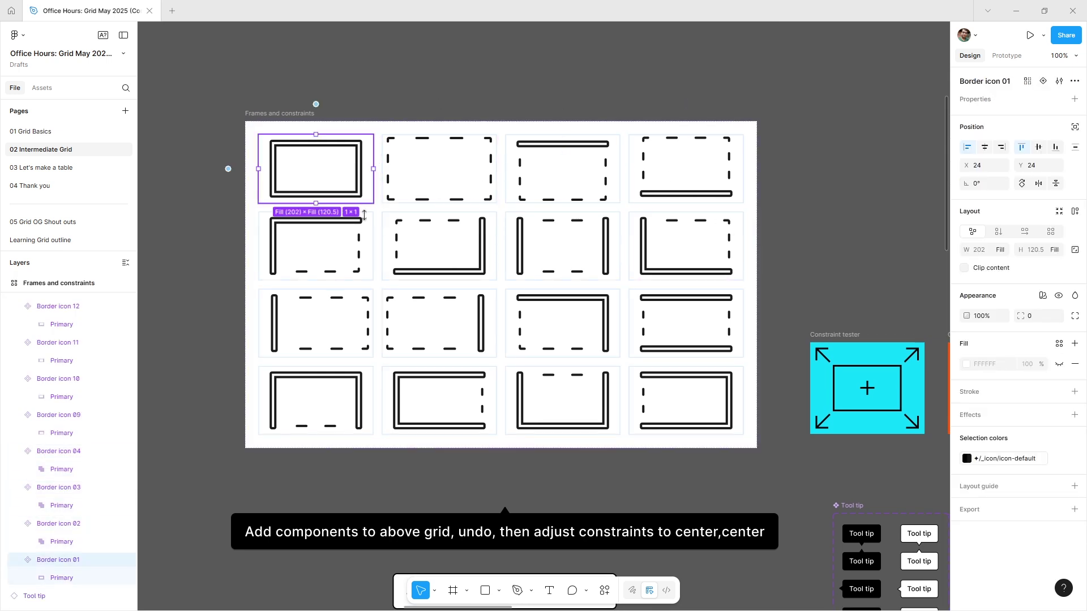
pyautogui.click(795, 251)
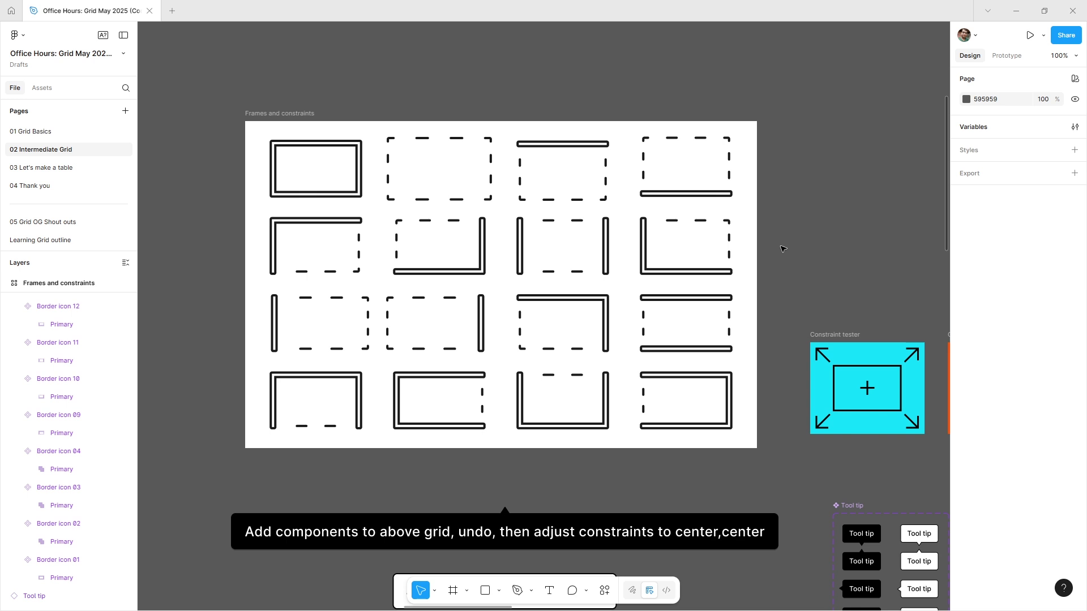
pyautogui.press('-')
pyautogui.hscroll(4, 674, 235)
# - Undo the grid placement and marquee-select the 16 border icons in their two rows
pyautogui.hotkey('ctrl', 'z')
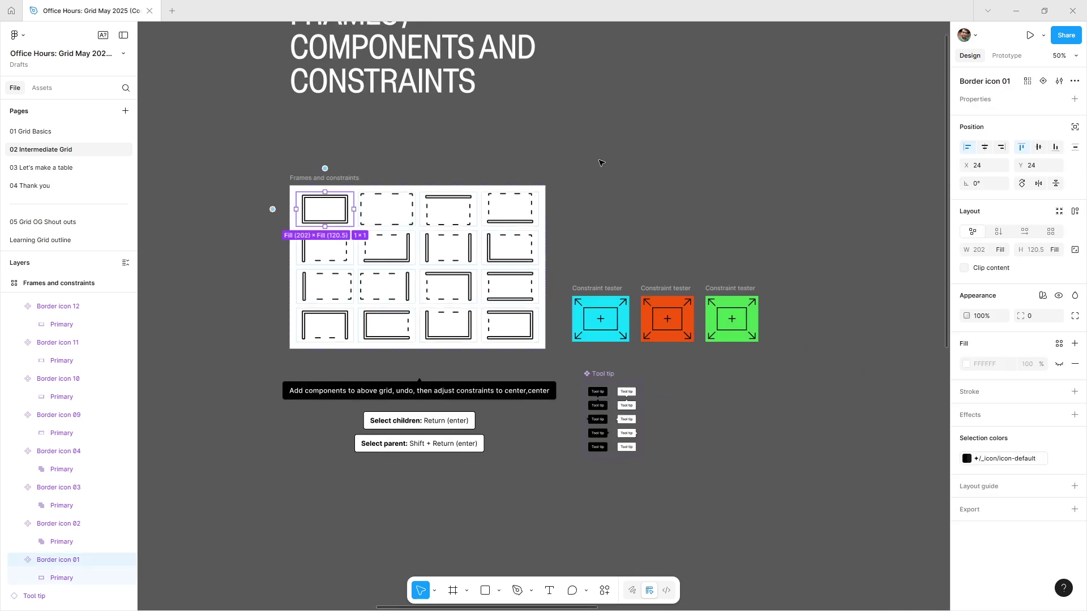
pyautogui.hotkey('ctrl', 'z')
pyautogui.hotkey('ctrl', 'z')
pyautogui.hotkey('ctrl', 'z')
pyautogui.hotkey('ctrl', 'z')
pyautogui.hotkey('ctrl', 'z')
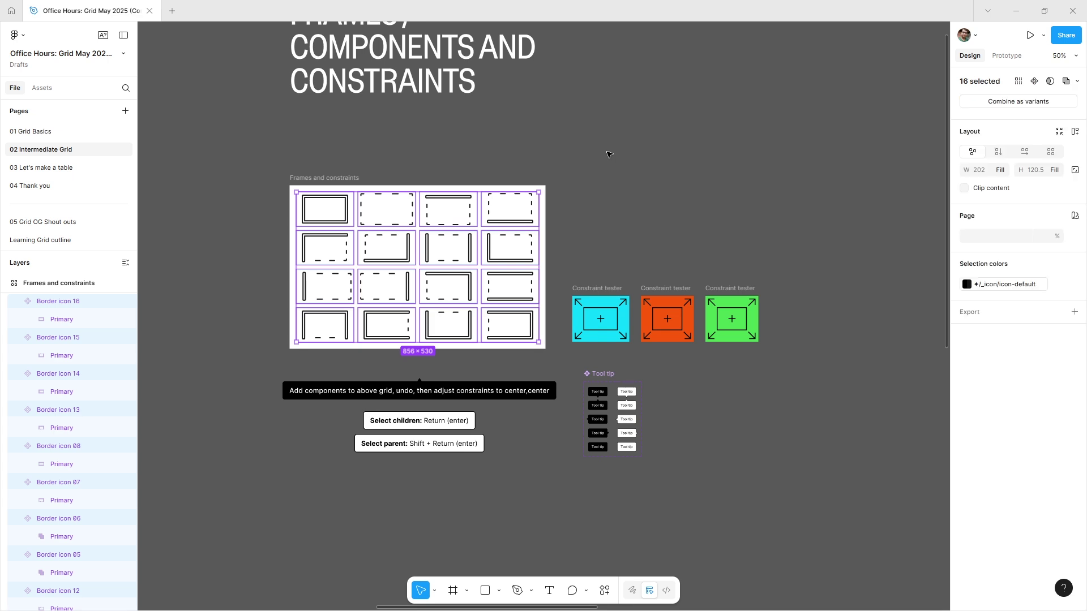
pyautogui.hotkey('ctrl', 'z')
pyautogui.hotkey('ctrl', 'z')
pyautogui.scroll(5, 649, 187)
pyautogui.moveTo(650, 187); pyautogui.dragTo(548, 172)
pyautogui.moveTo(877, 317); pyautogui.dragTo(396, 194)
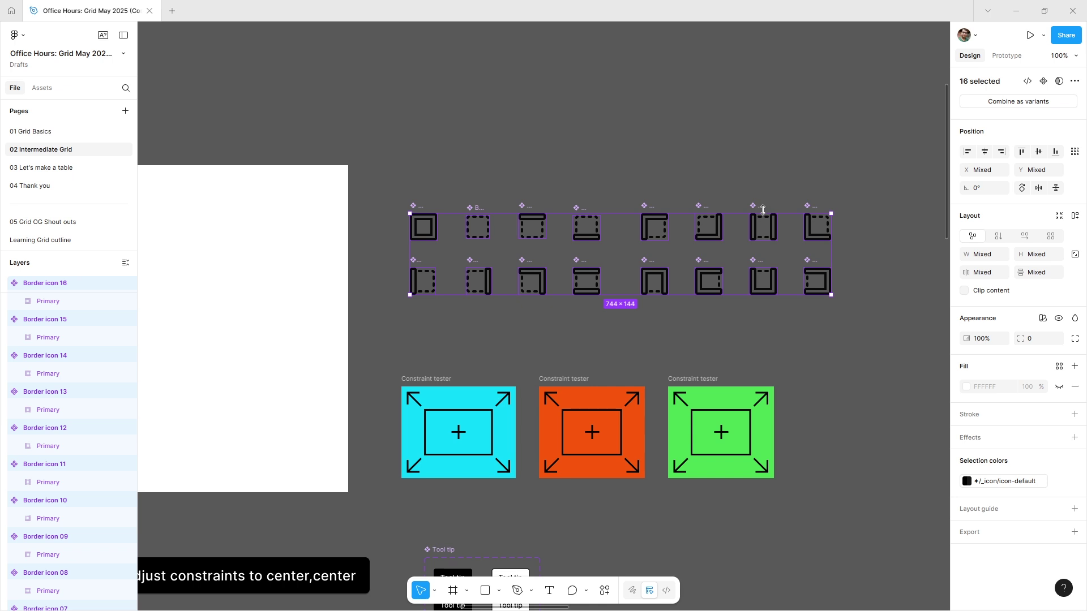
# - Constrain every icon's inner artwork to Center horizontally and Center vertically
pyautogui.press('Return')
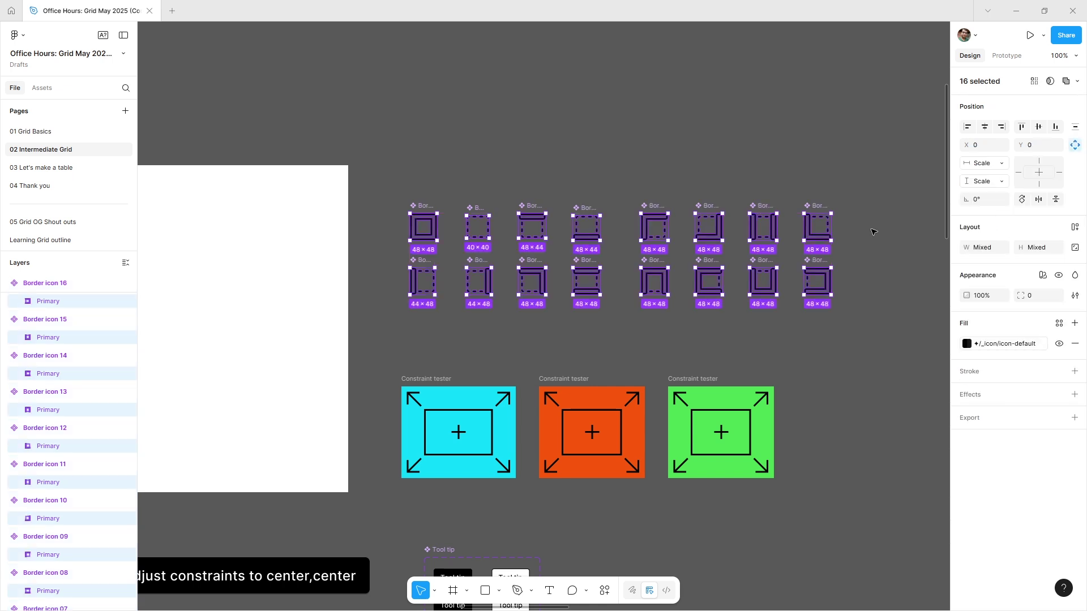
pyautogui.click(983, 164)
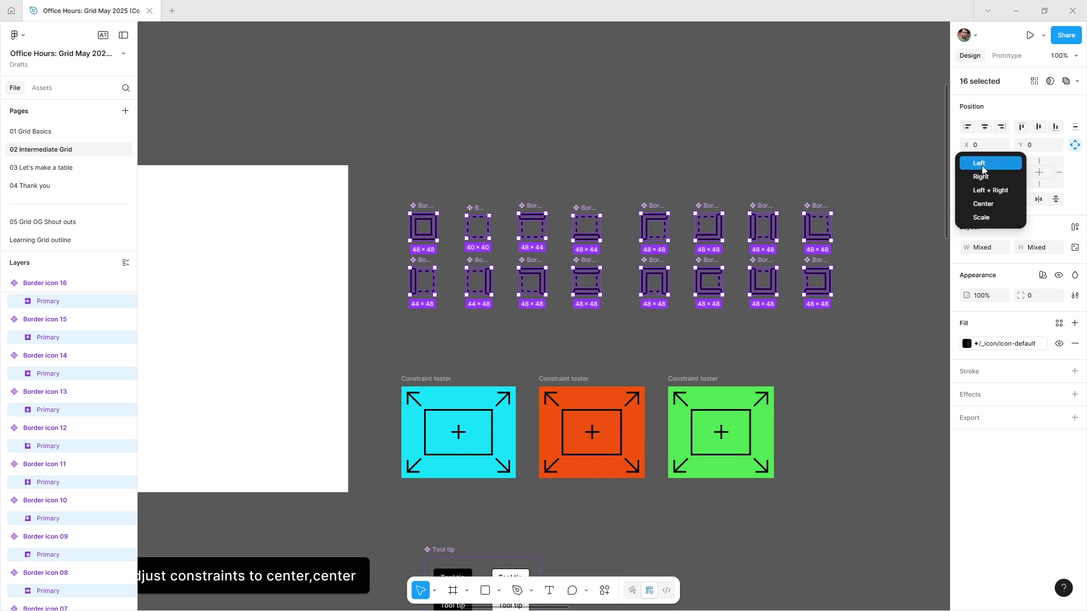
pyautogui.click(987, 204)
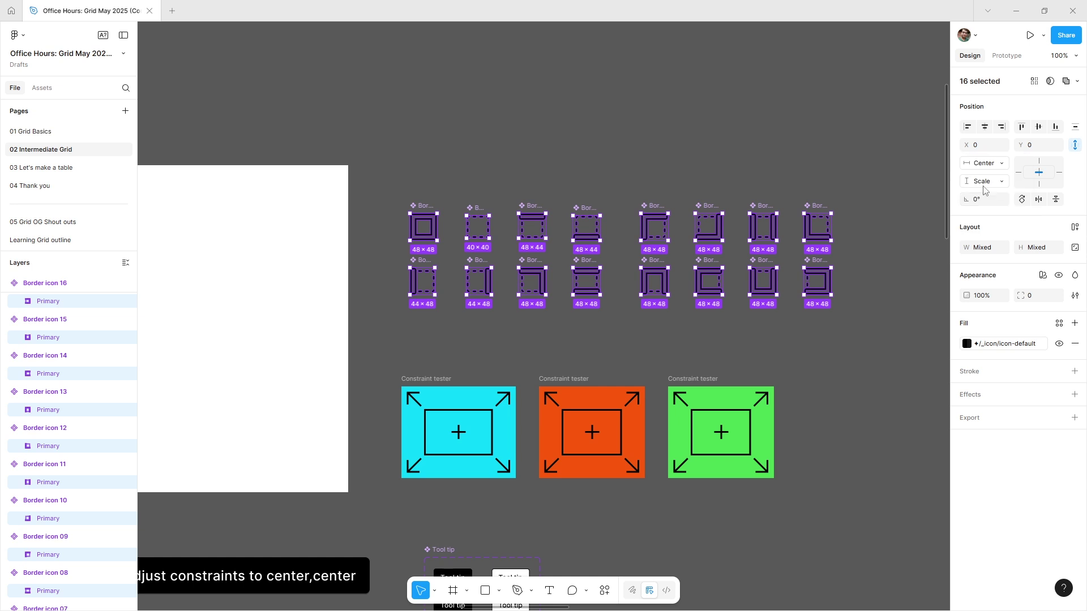
pyautogui.click(984, 181)
pyautogui.click(984, 222)
pyautogui.click(860, 220)
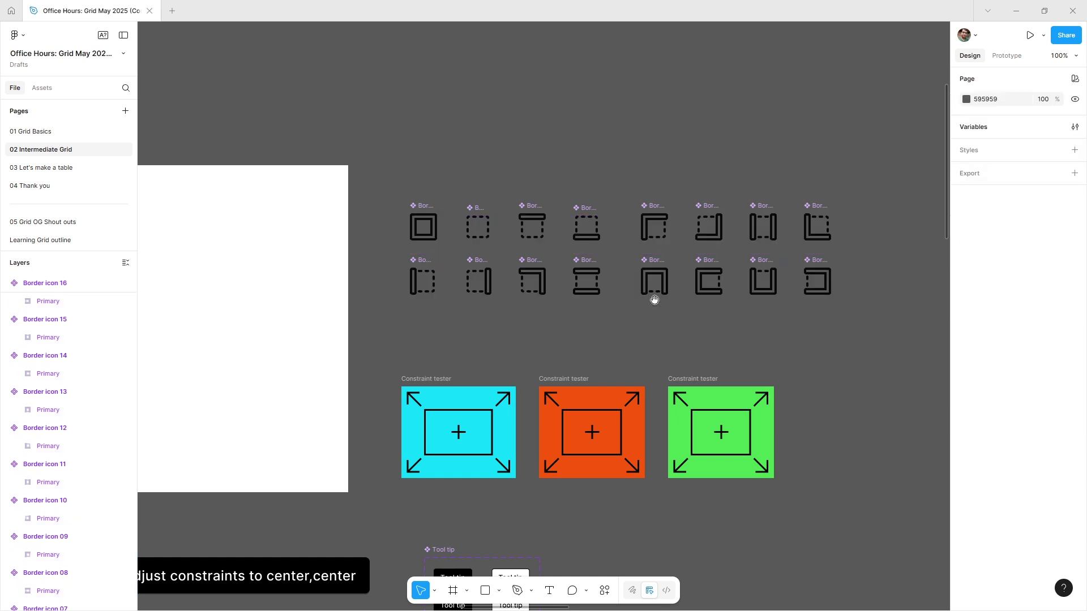
pyautogui.moveTo(652, 301); pyautogui.dragTo(747, 286)
pyautogui.moveTo(492, 175); pyautogui.dragTo(939, 310)
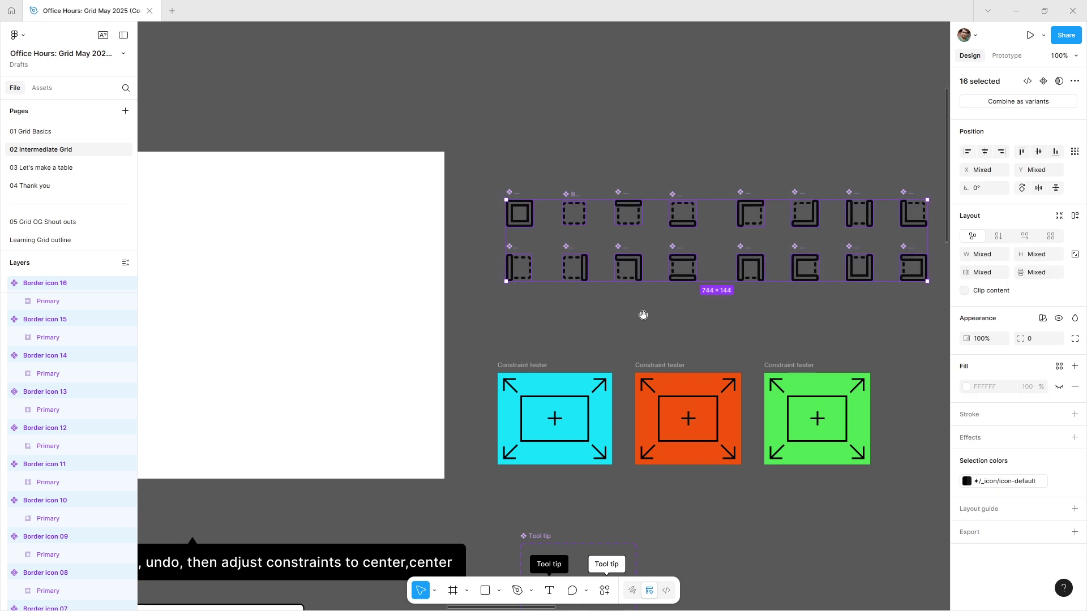
pyautogui.hscroll(-5, 643, 316)
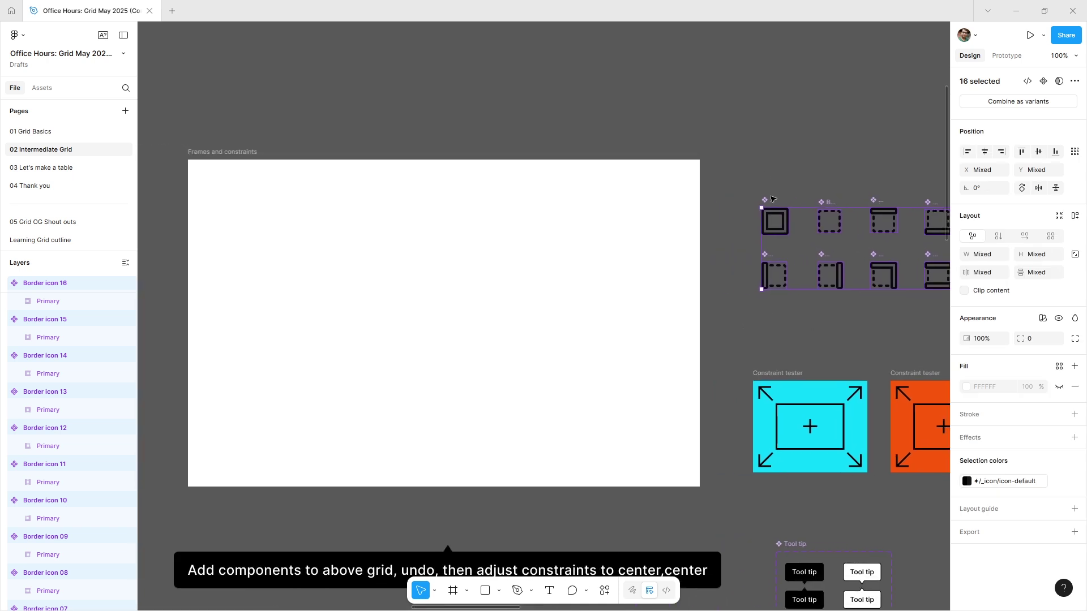
pyautogui.moveTo(773, 198); pyautogui.dragTo(275, 212)
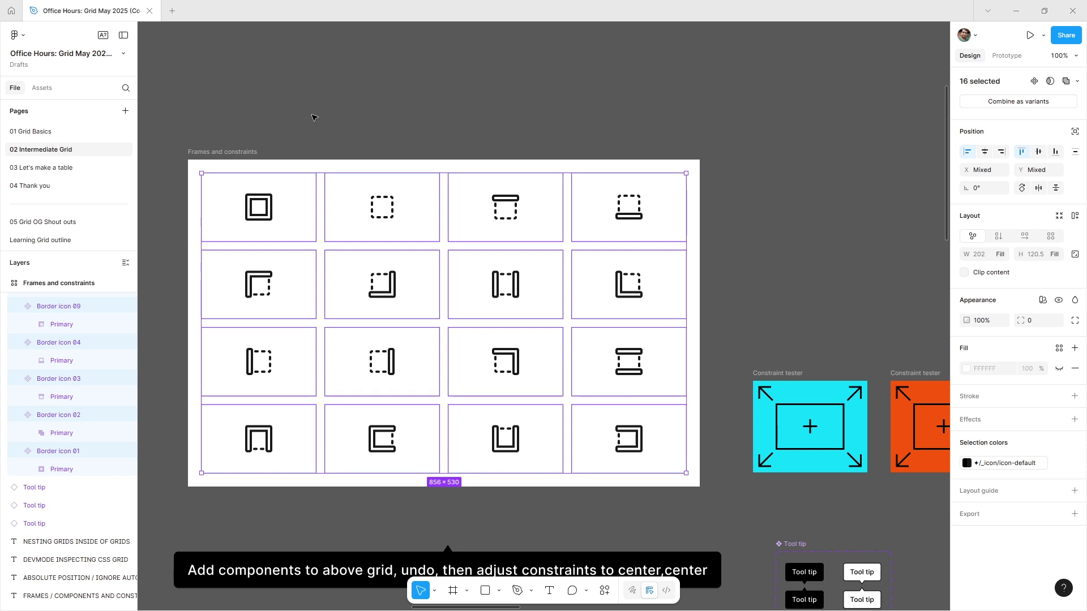
pyautogui.click(314, 117)
pyautogui.click(290, 202)
pyautogui.click(368, 213)
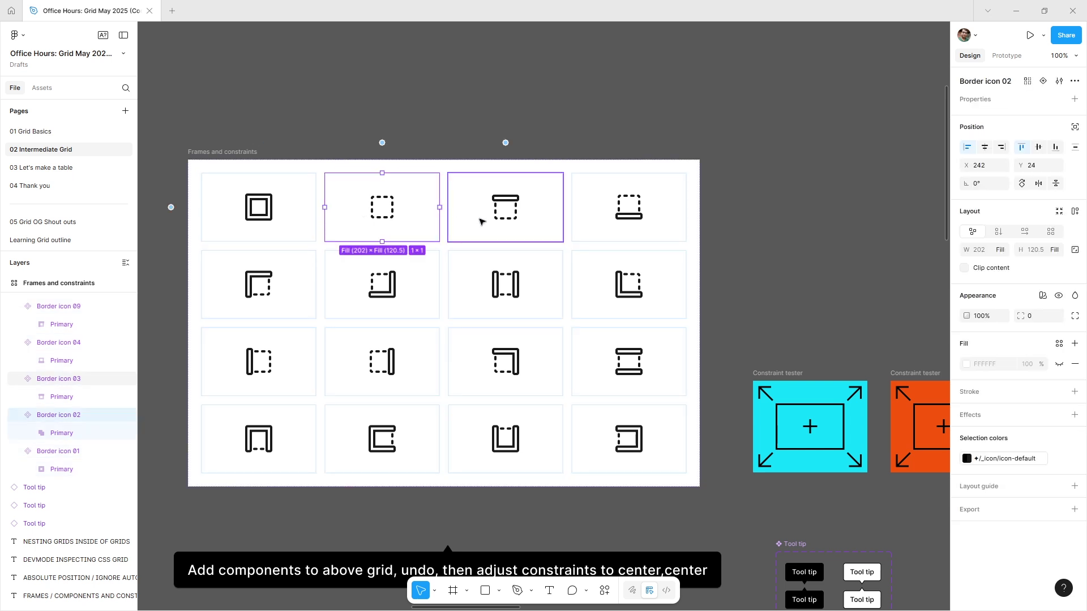
pyautogui.click(594, 225)
pyautogui.click(601, 266)
pyautogui.click(520, 294)
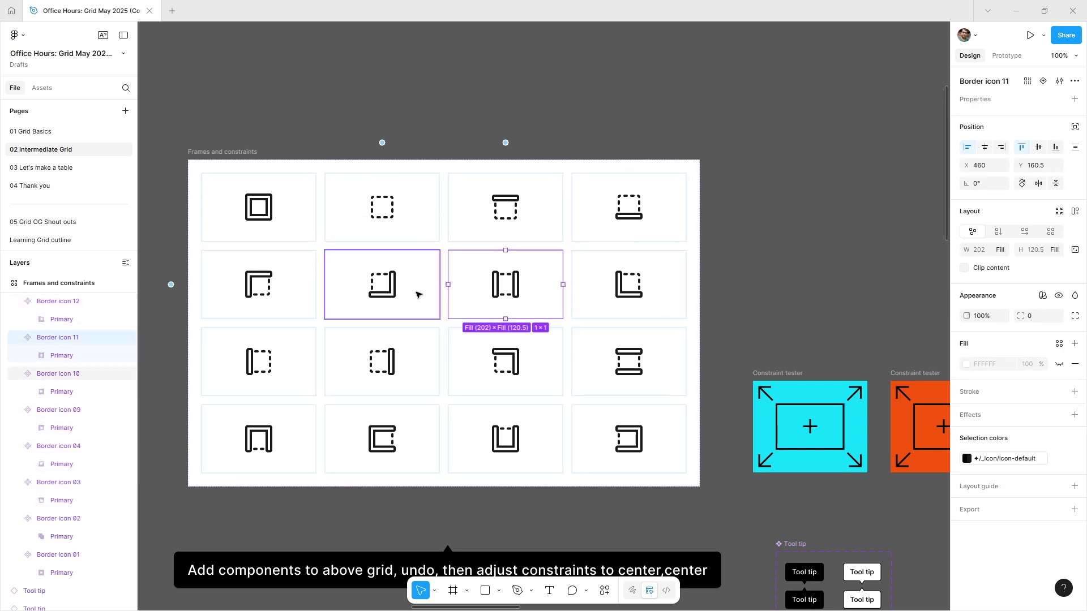
pyautogui.click(417, 295)
pyautogui.click(417, 366)
pyautogui.click(656, 362)
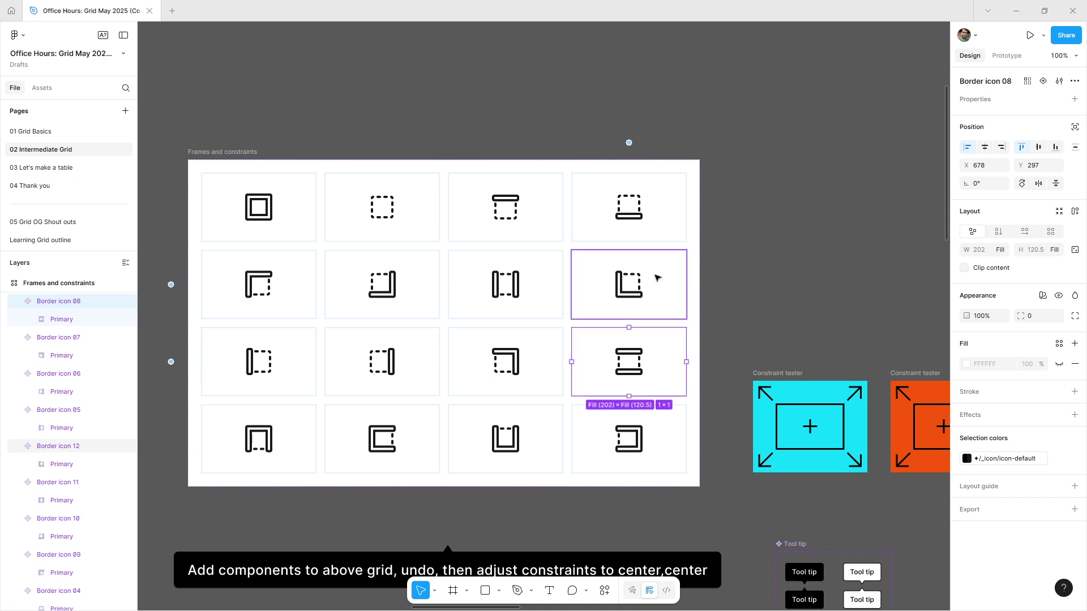
pyautogui.click(552, 134)
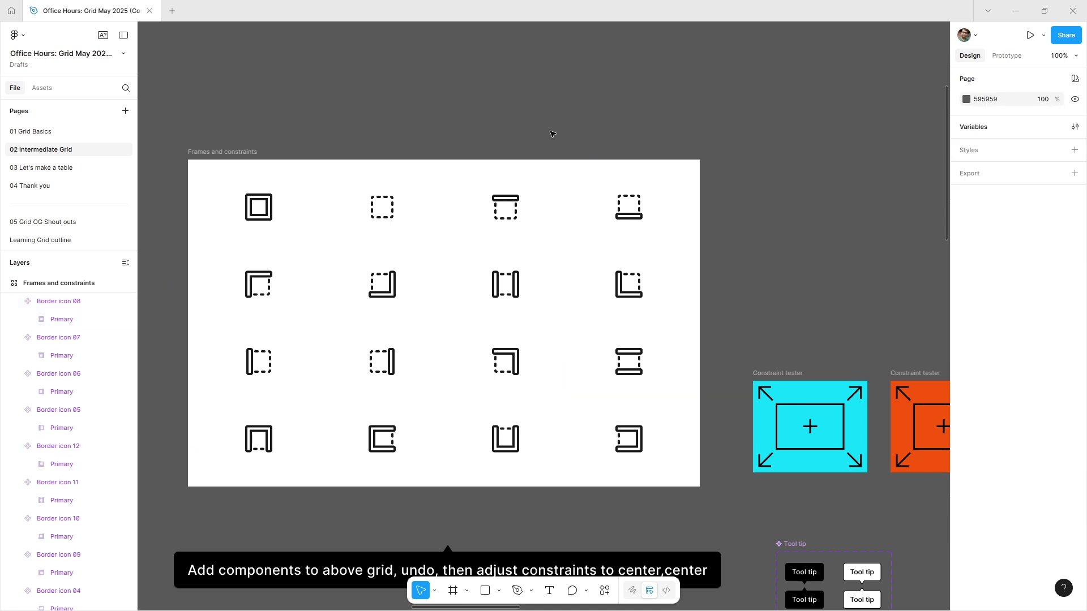
pyautogui.click(629, 284)
pyautogui.click(628, 362)
pyautogui.click(382, 362)
pyautogui.click(382, 284)
pyautogui.click(505, 284)
pyautogui.click(629, 284)
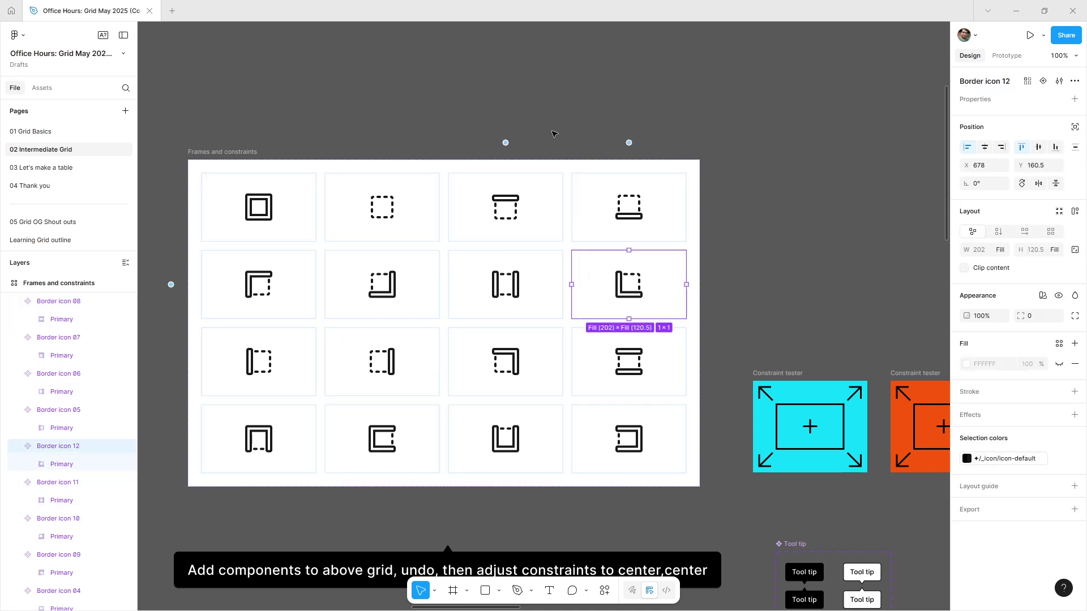
pyautogui.press('Tab')
pyautogui.press('Tab')
pyautogui.press('Escape')
pyautogui.hotkey('ctrl', 'a')
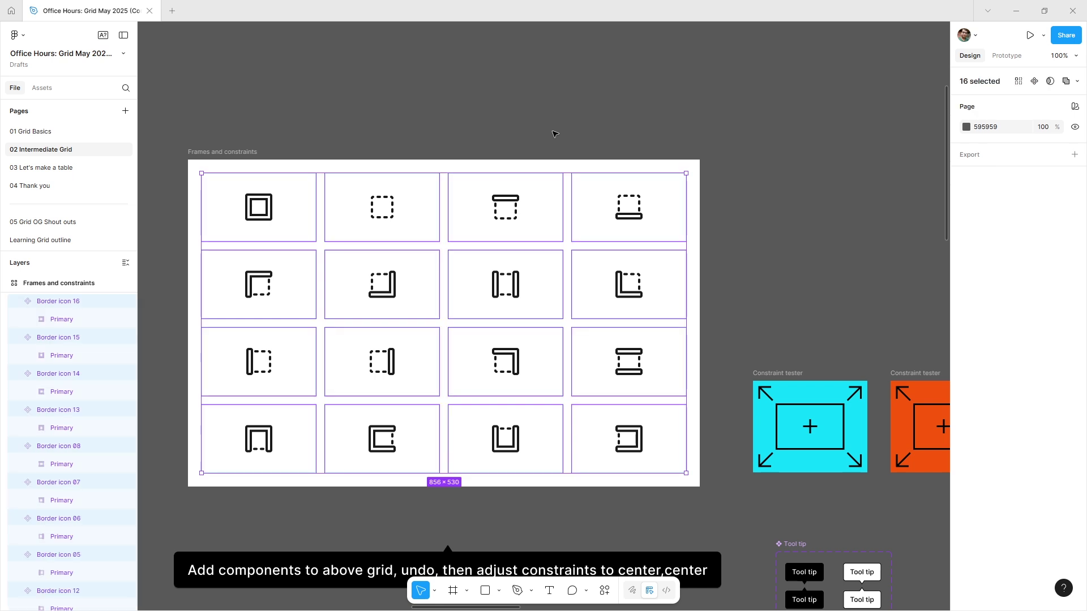
pyautogui.hotkey('ctrl', 'z')
# - Scroll to the Absolute Position / Ignore Auto Layout section with the App and Component frames
pyautogui.click(801, 159)
pyautogui.hscroll(6, 672, 163)
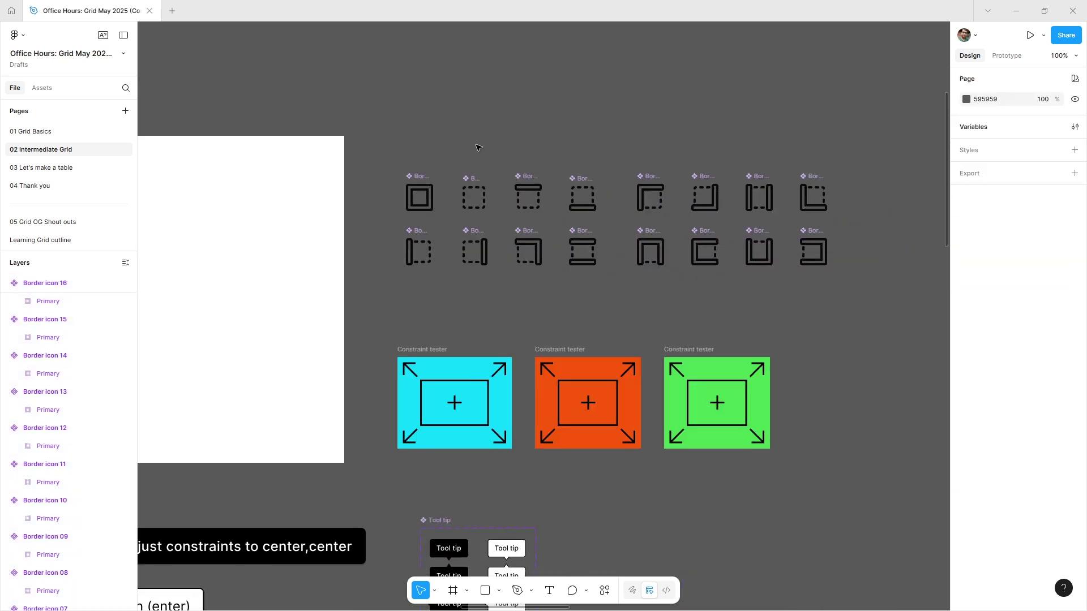
pyautogui.scroll(-5, 722, 290)
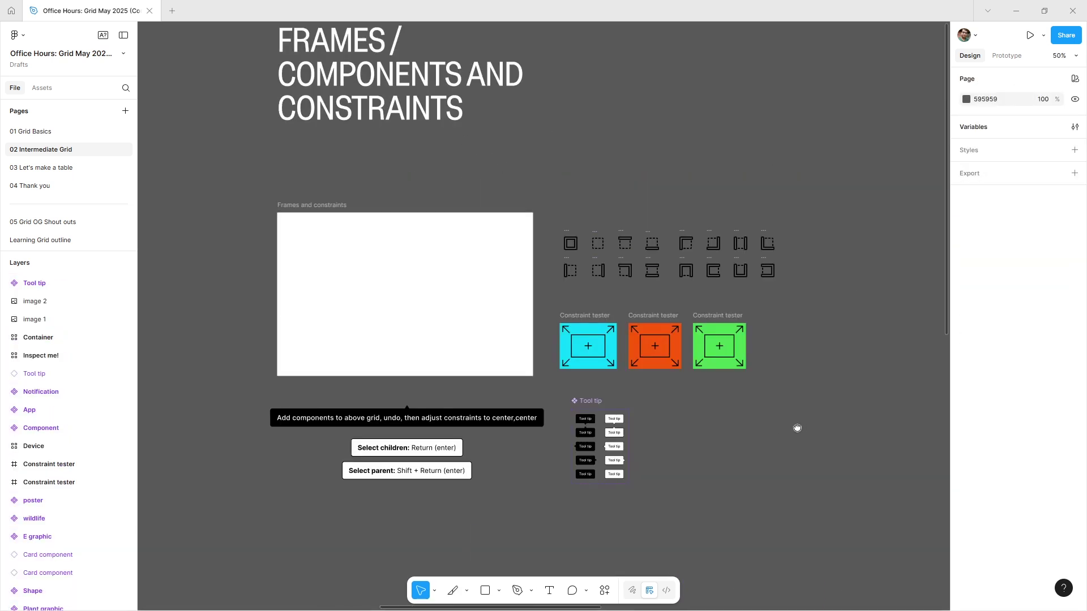
pyautogui.hscroll(15, 797, 428)
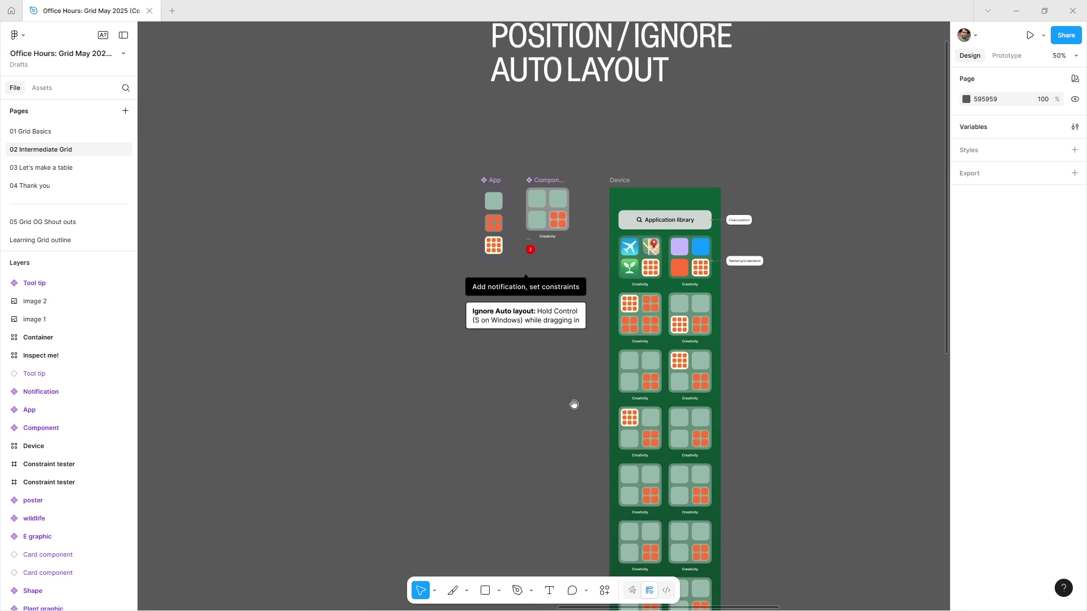
pyautogui.scroll(5, 574, 404)
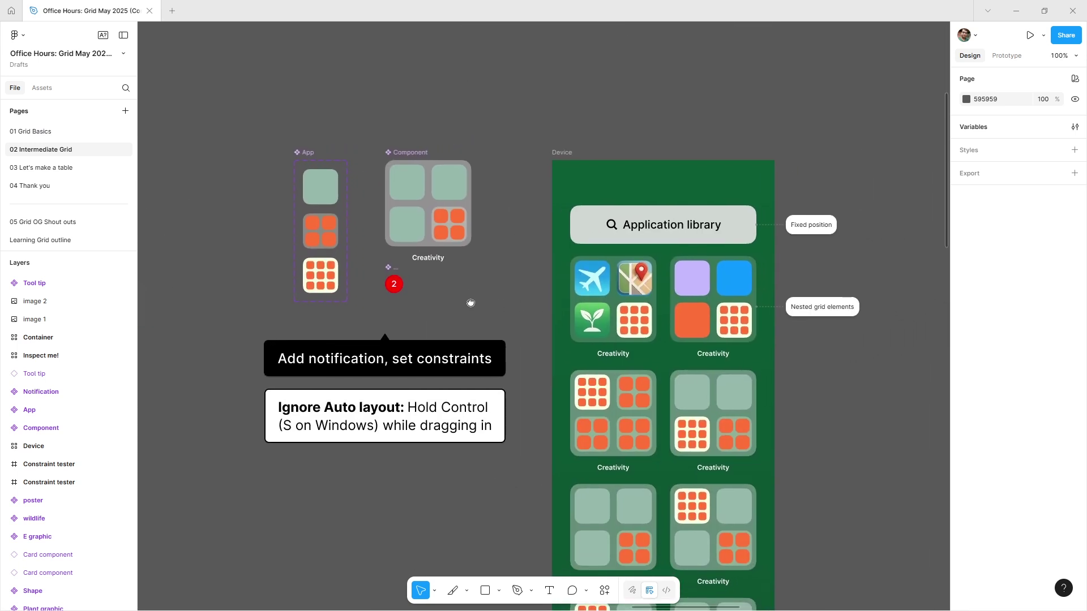
pyautogui.moveTo(470, 303); pyautogui.dragTo(459, 273)
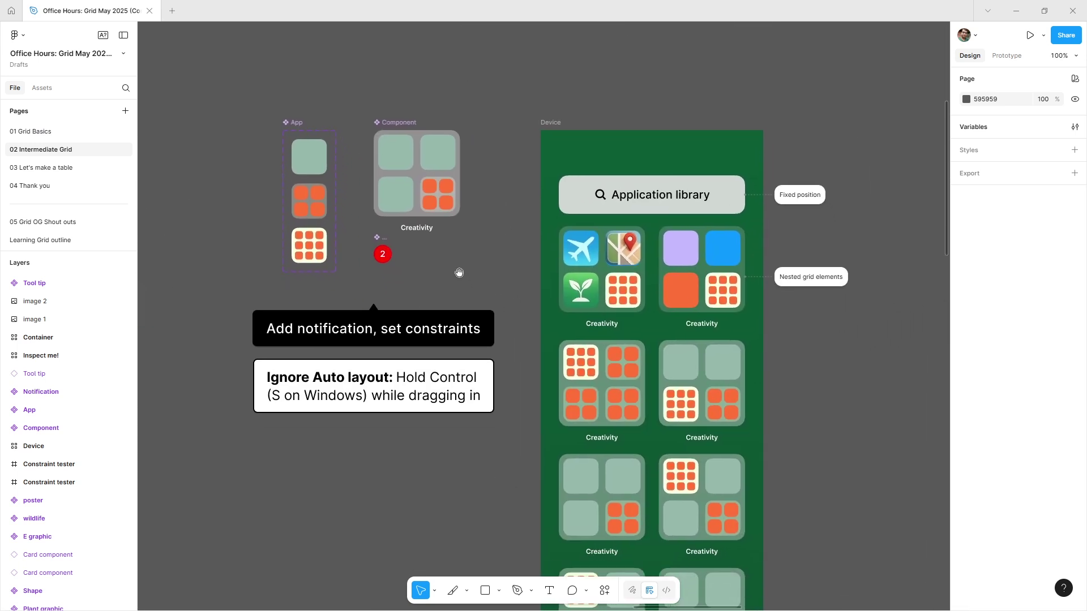
# - Inspect the App component set's variants and the Component frame's grid layout
pyautogui.click(297, 121)
pyautogui.click(297, 121)
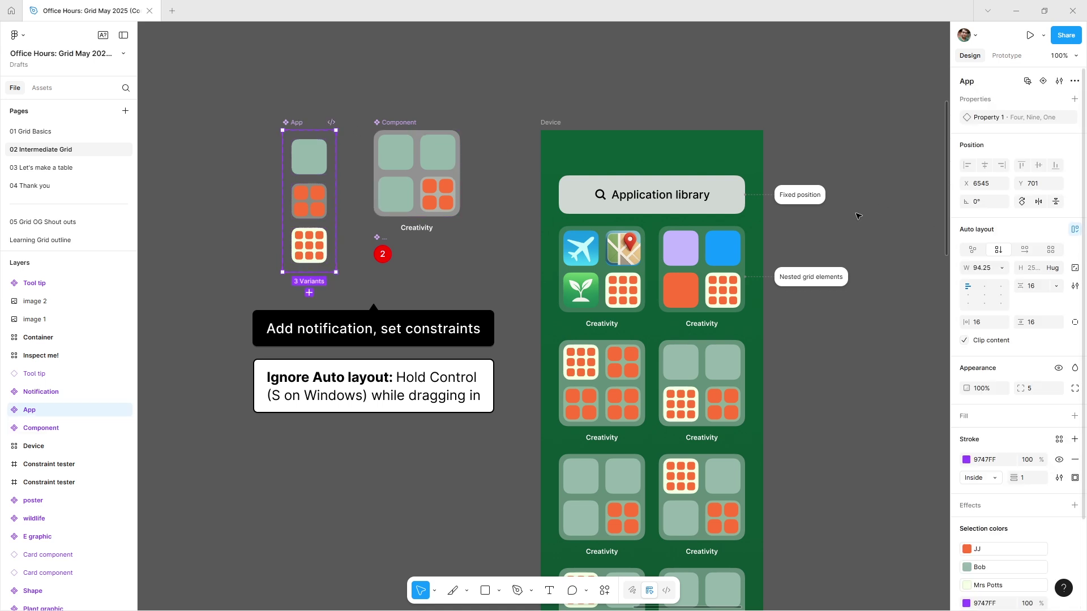
pyautogui.click(395, 125)
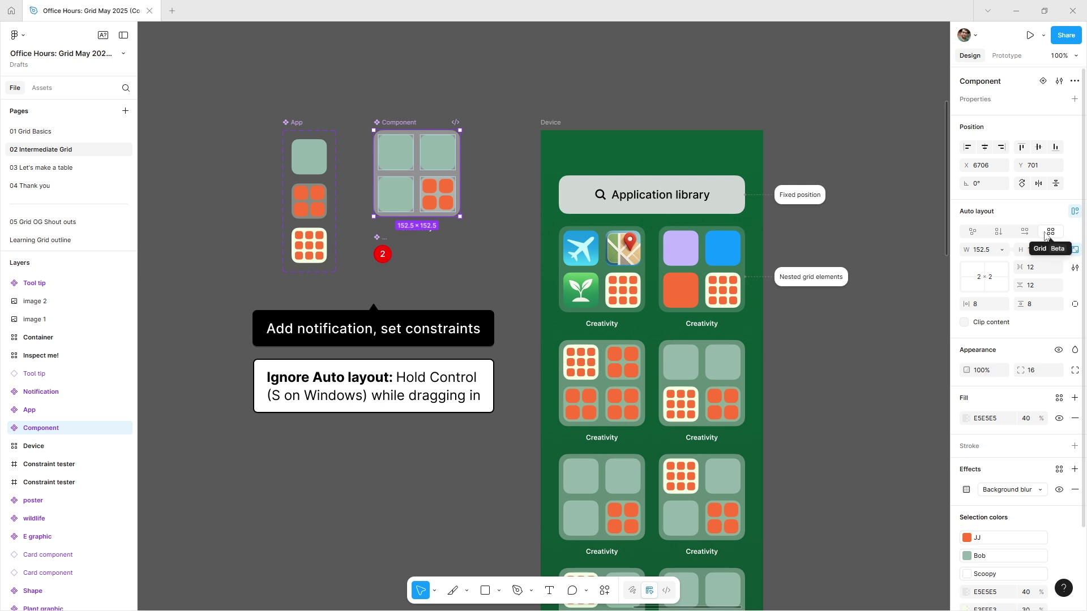
pyautogui.click(429, 268)
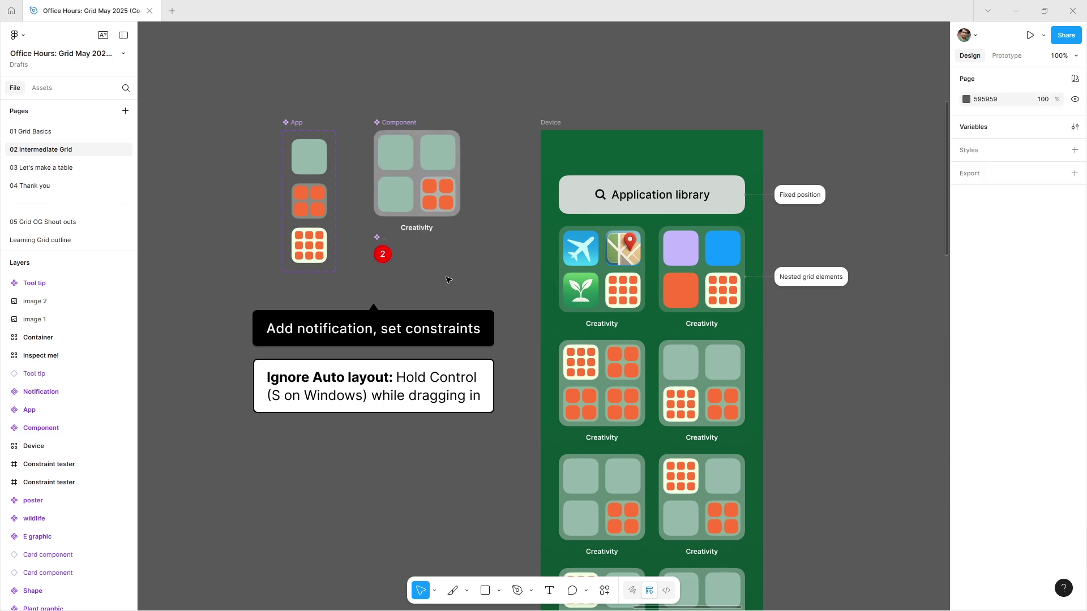
# - Duplicate the red notification badge and place the copy on the Component's top-right corner
pyautogui.click(376, 240)
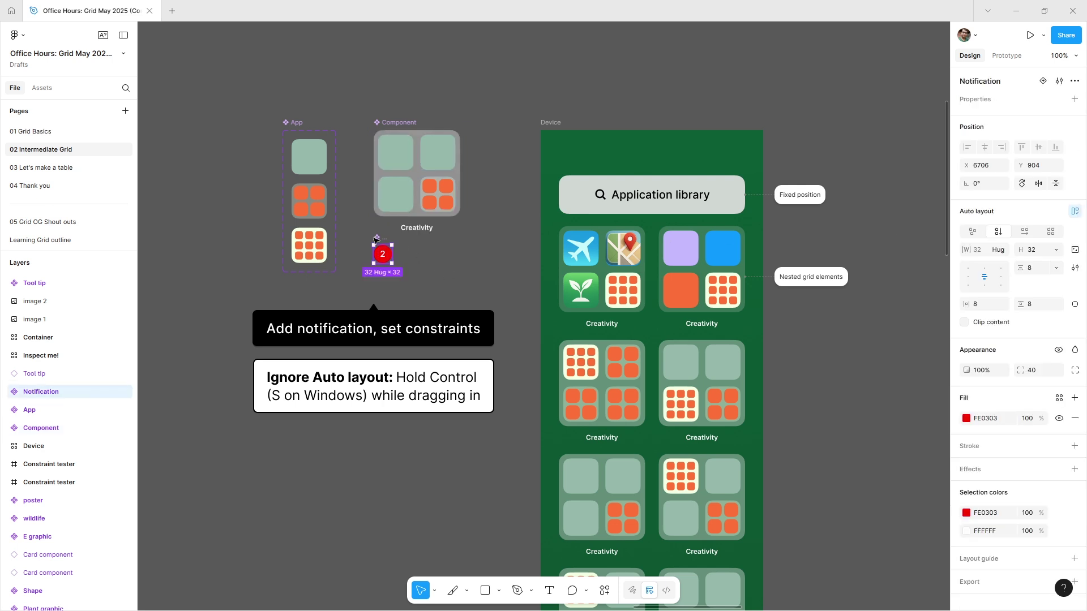
pyautogui.moveTo(379, 240); pyautogui.dragTo(434, 239)
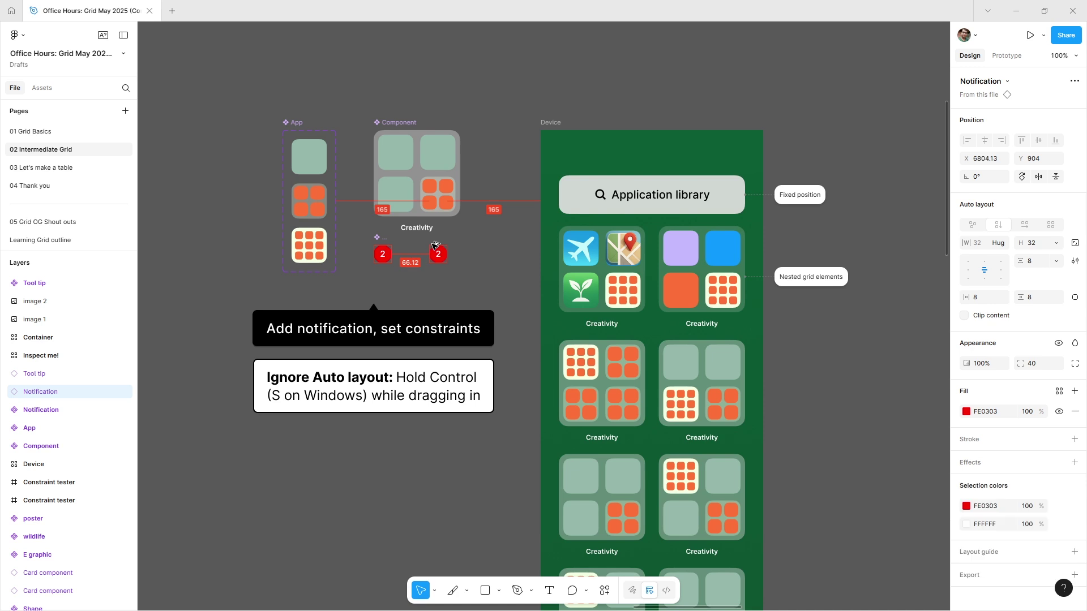
pyautogui.scroll(2, 480, 254)
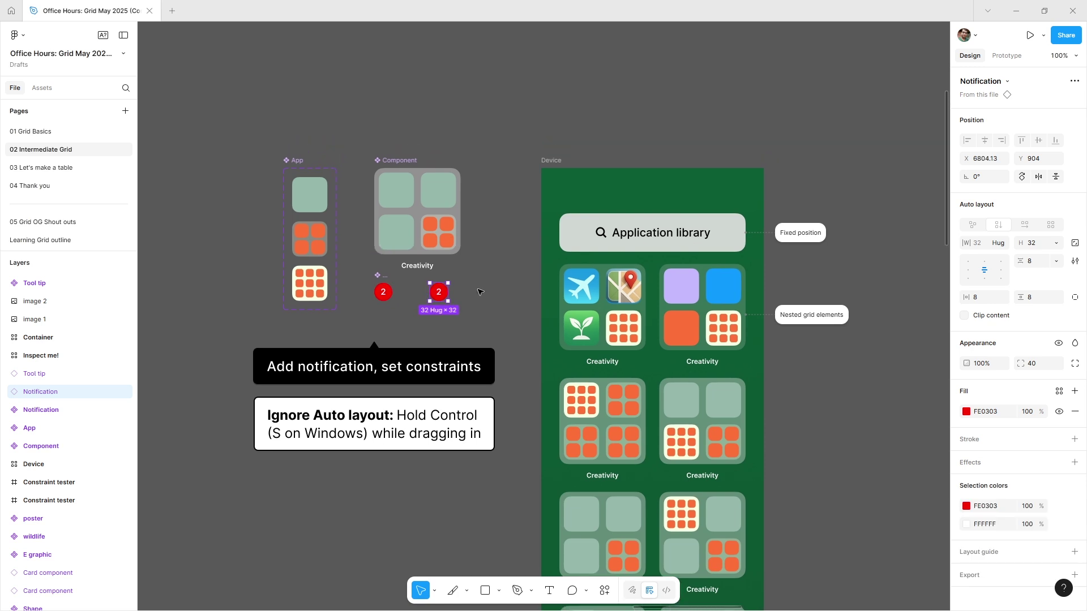
pyautogui.click(481, 292)
pyautogui.scroll(5, 404, 259)
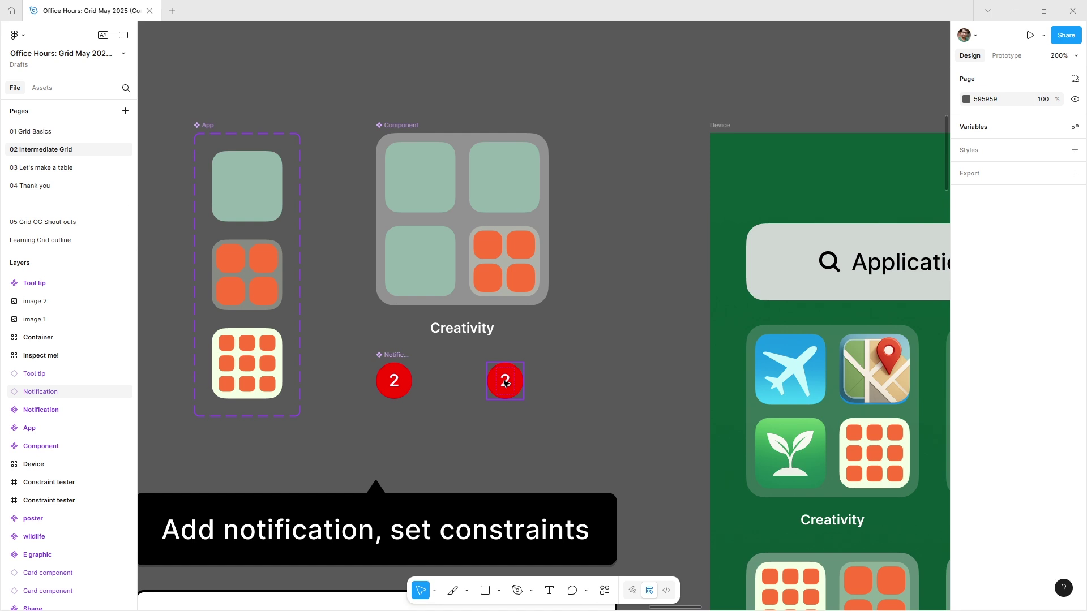
pyautogui.moveTo(506, 383); pyautogui.dragTo(542, 164)
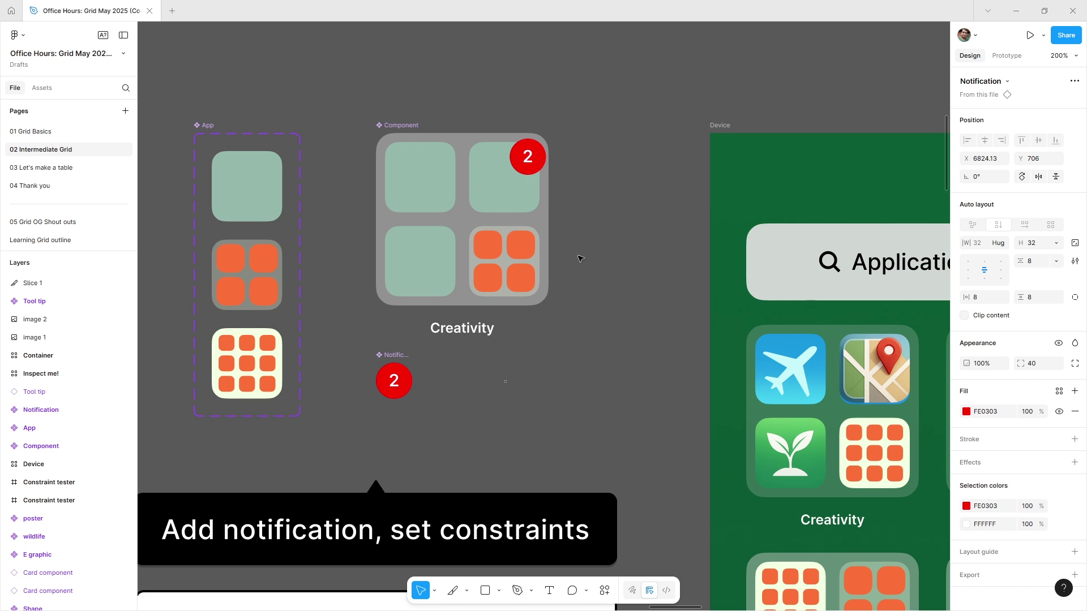
pyautogui.click(603, 350)
# - Nudge the badge inside the Component tile to X 117.13, Y 3
pyautogui.moveTo(635, 393); pyautogui.dragTo(490, 378)
pyautogui.click(398, 160)
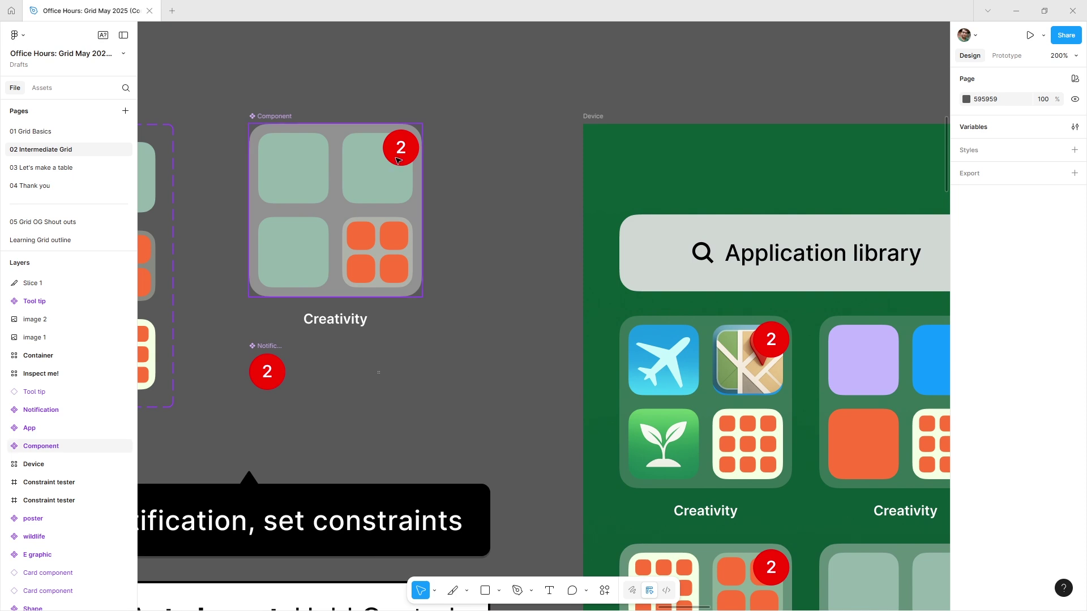
pyautogui.click(400, 158)
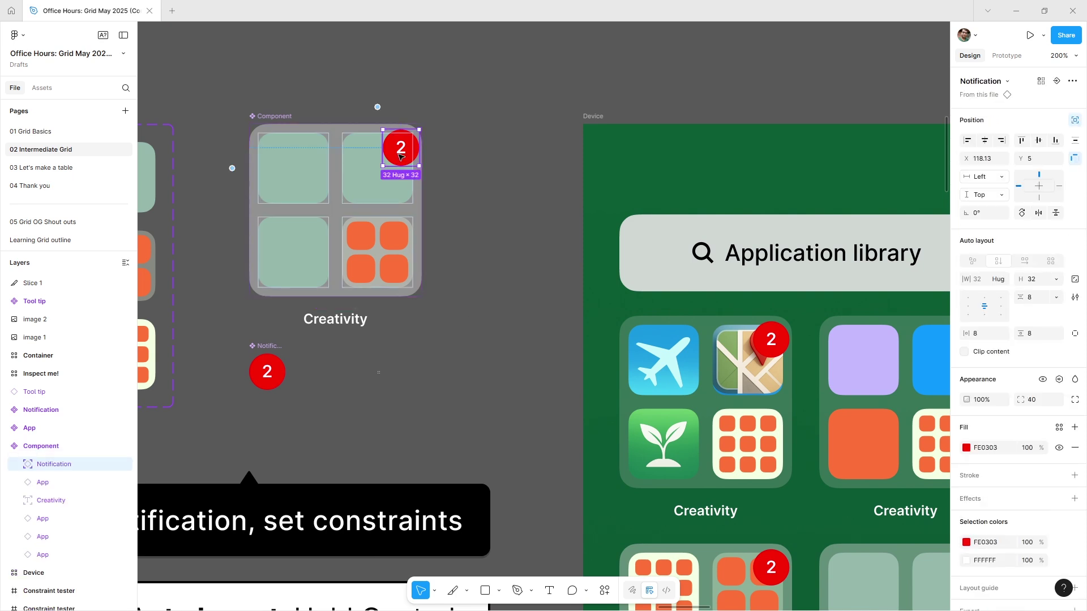
pyautogui.press('Up')
pyautogui.press('Up')
pyautogui.press('Up')
pyautogui.press('Left')
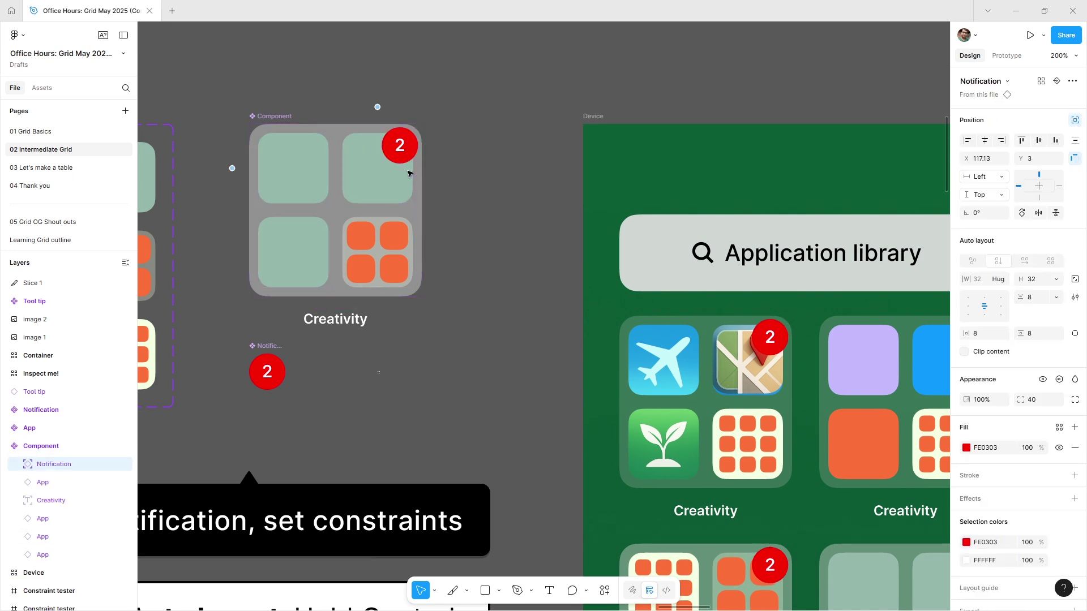
pyautogui.press('Down')
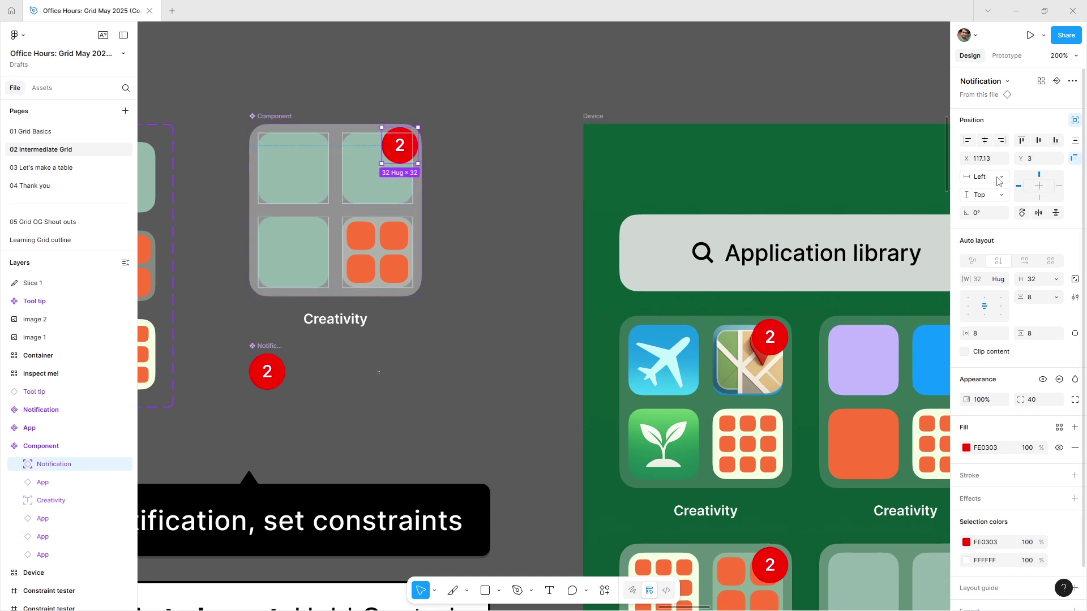
# - Constrain the notification badge to Right horizontally and Top vertically
pyautogui.click(979, 196)
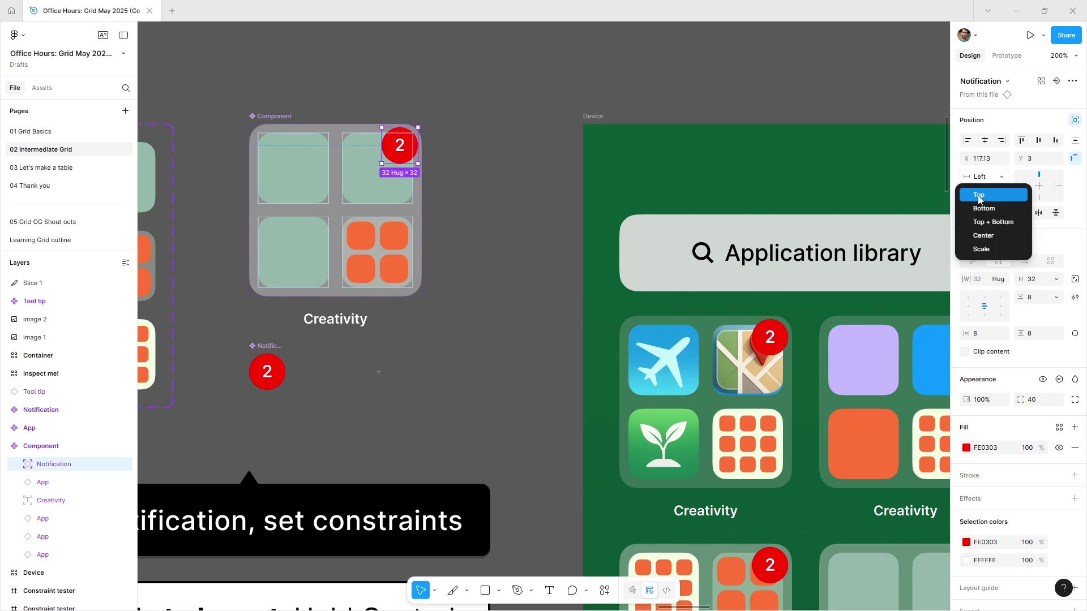
pyautogui.click(979, 196)
pyautogui.click(991, 179)
pyautogui.click(992, 191)
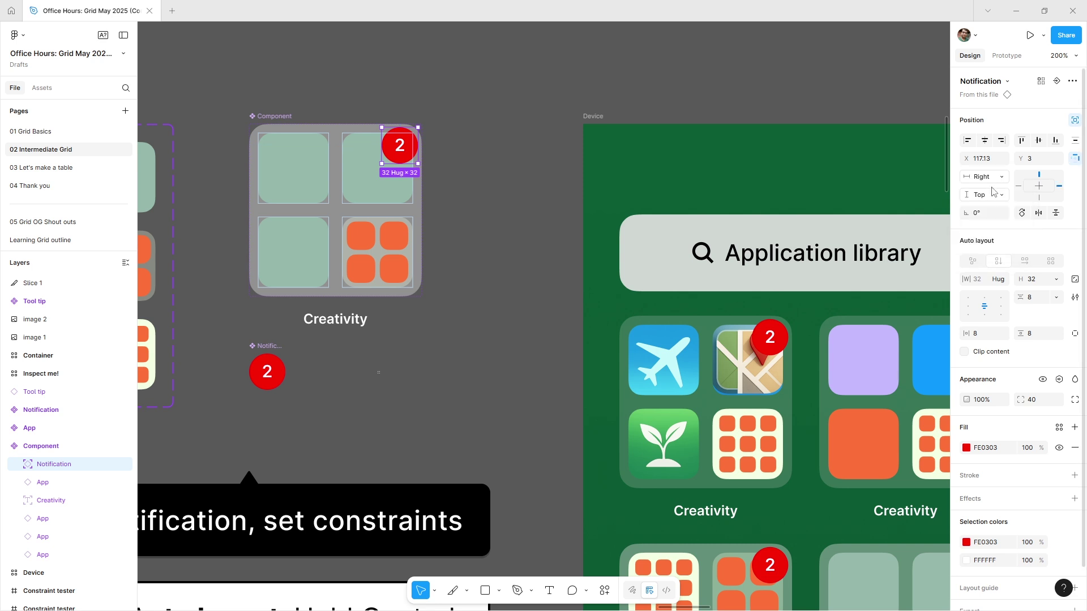
pyautogui.click(474, 277)
# - Change one Device tile's badge number to 2222222 so it widens leftward
pyautogui.scroll(-5, 478, 295)
pyautogui.hscroll(5, 478, 294)
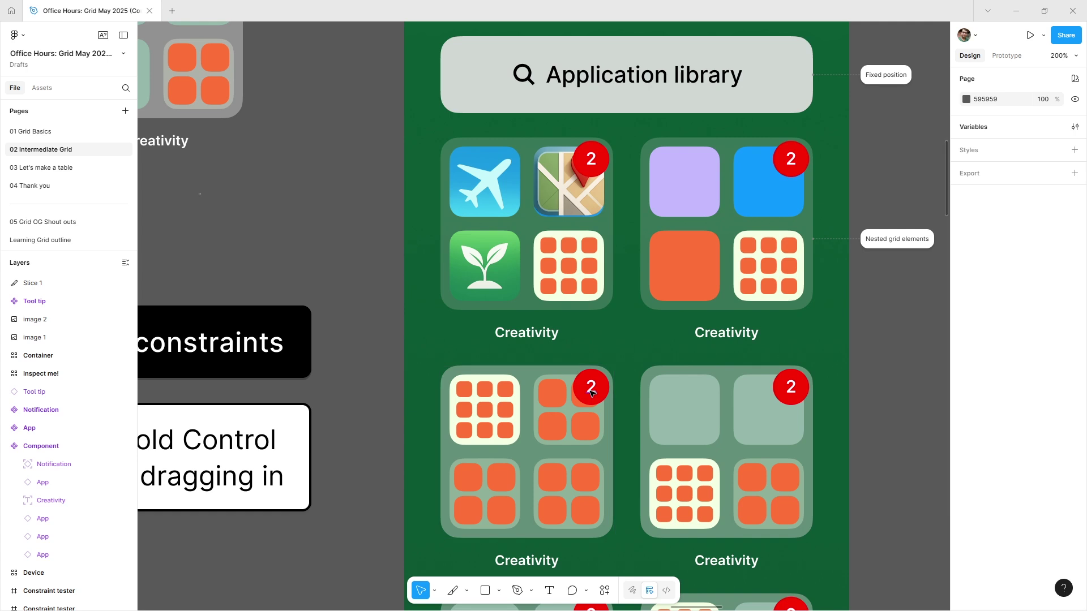
pyautogui.keyDown('ctrl'); pyautogui.click(592, 390); pyautogui.keyUp('ctrl')
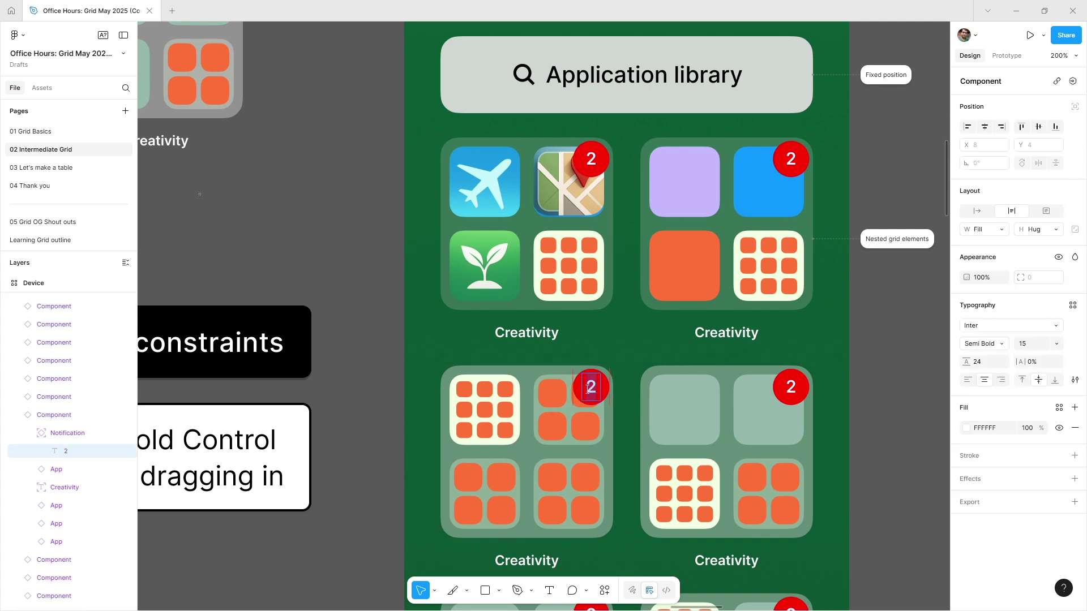
pyautogui.write('2222222')
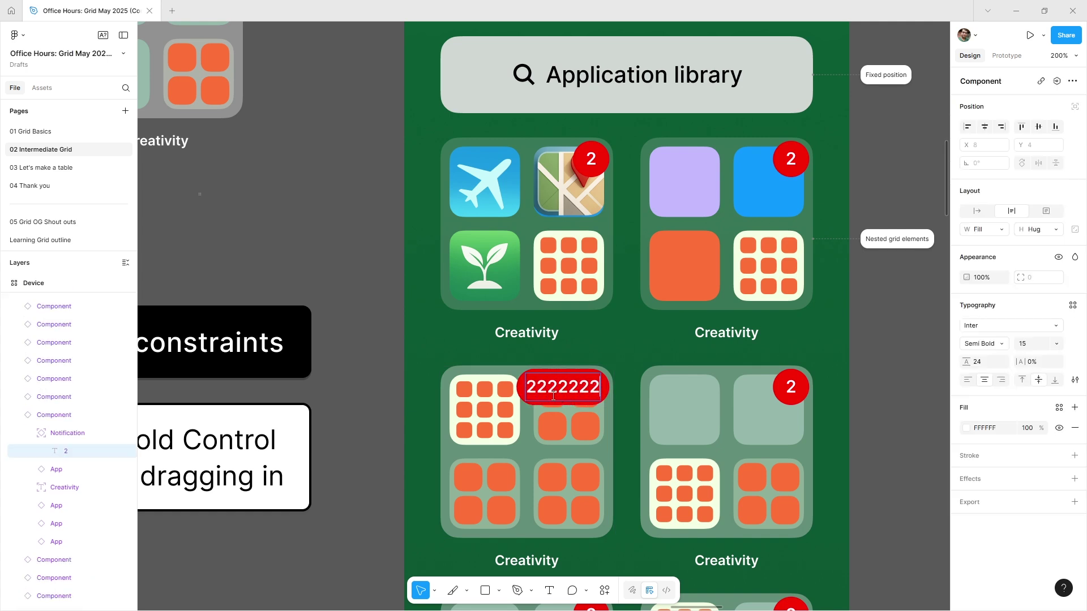
pyautogui.press('Escape')
pyautogui.click(378, 247)
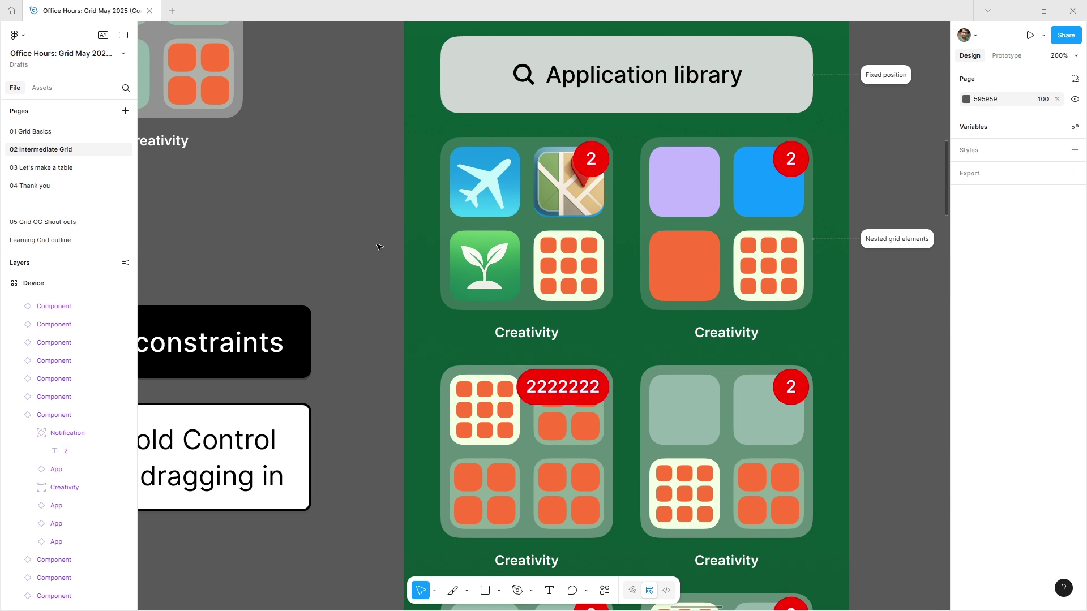
pyautogui.hotkey('ctrl', 'z')
# - Zoom out, select the Device frame and open its prototype preview with Shift+Space
pyautogui.hotkey('shift', '0')
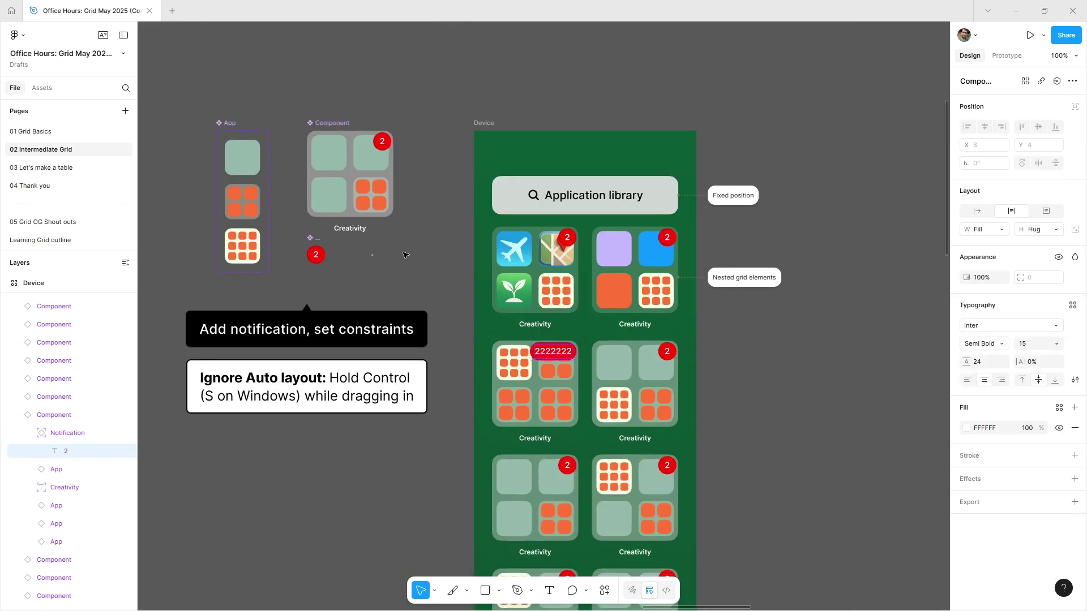
pyautogui.click(445, 277)
pyautogui.moveTo(444, 276); pyautogui.dragTo(456, 254)
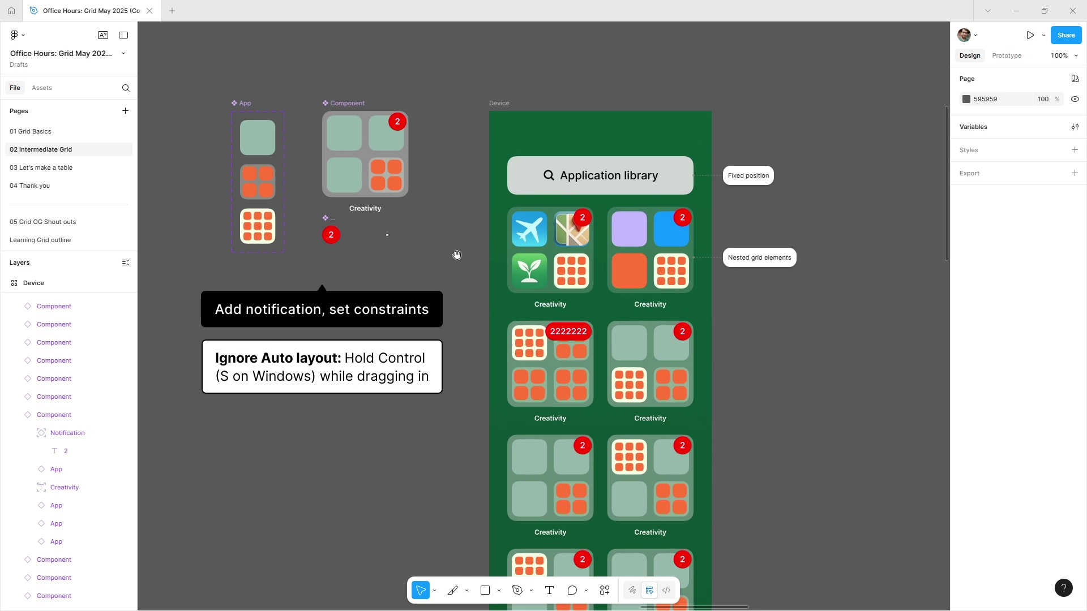
pyautogui.moveTo(478, 362); pyautogui.dragTo(505, 340)
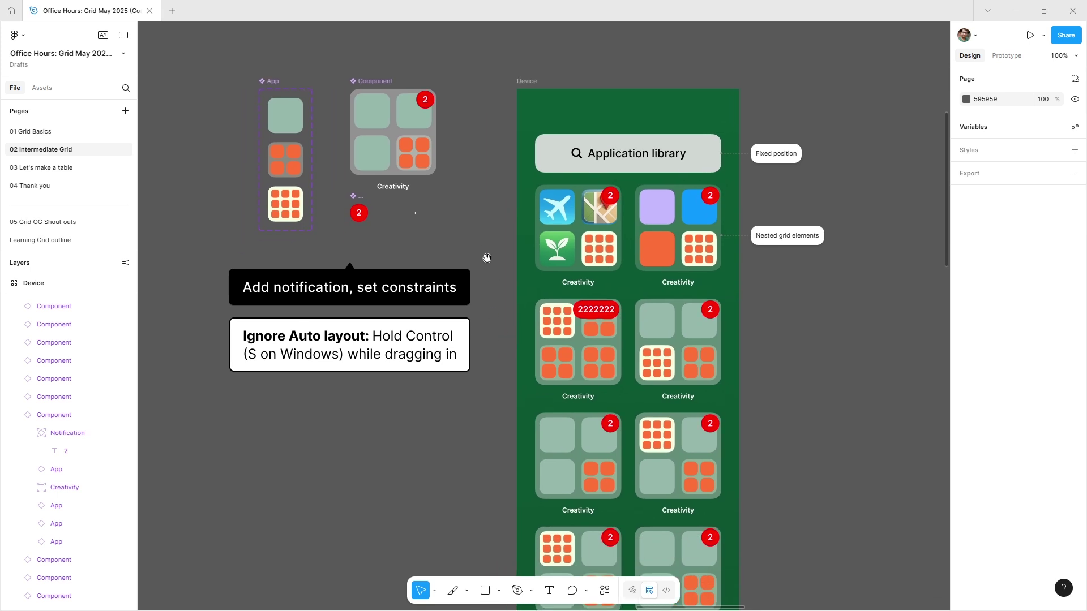
pyautogui.click(527, 83)
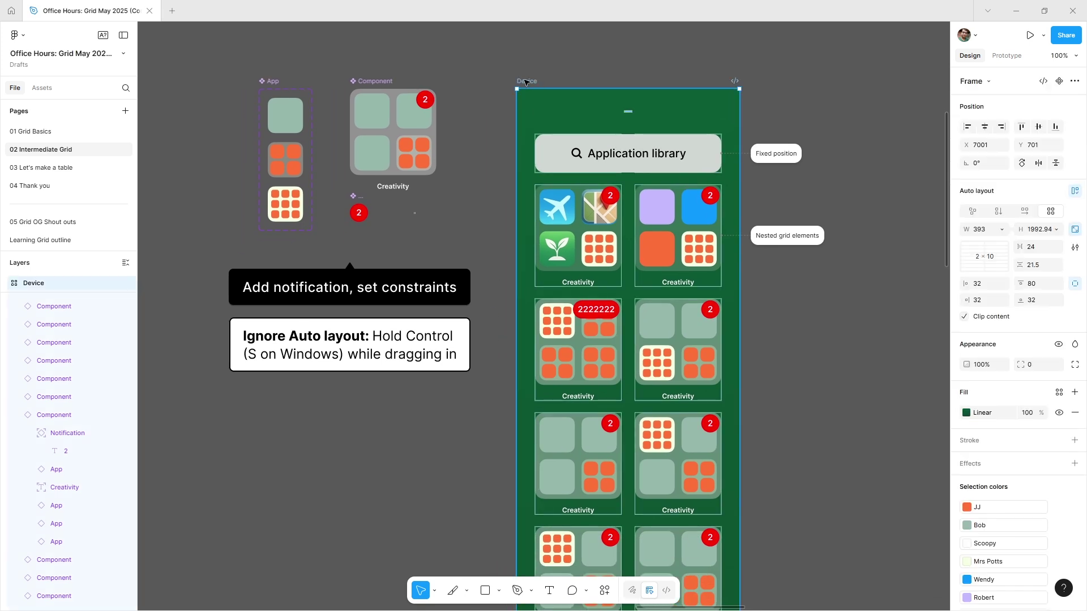
pyautogui.hotkey('shift', 'space')
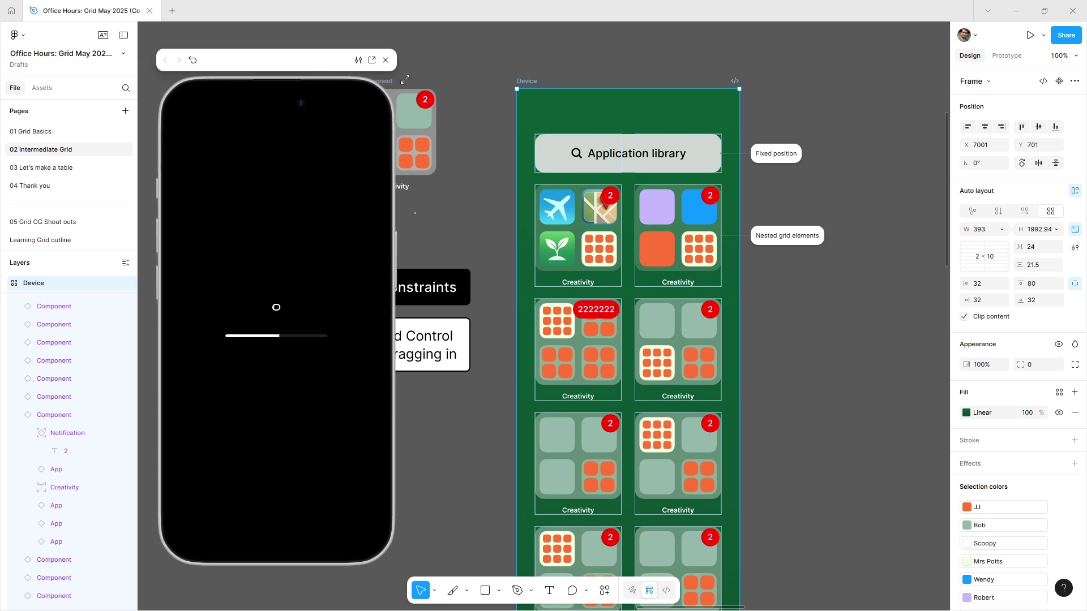
# - Scroll the app grid in the preview beneath the fixed Application library header
pyautogui.click(433, 73)
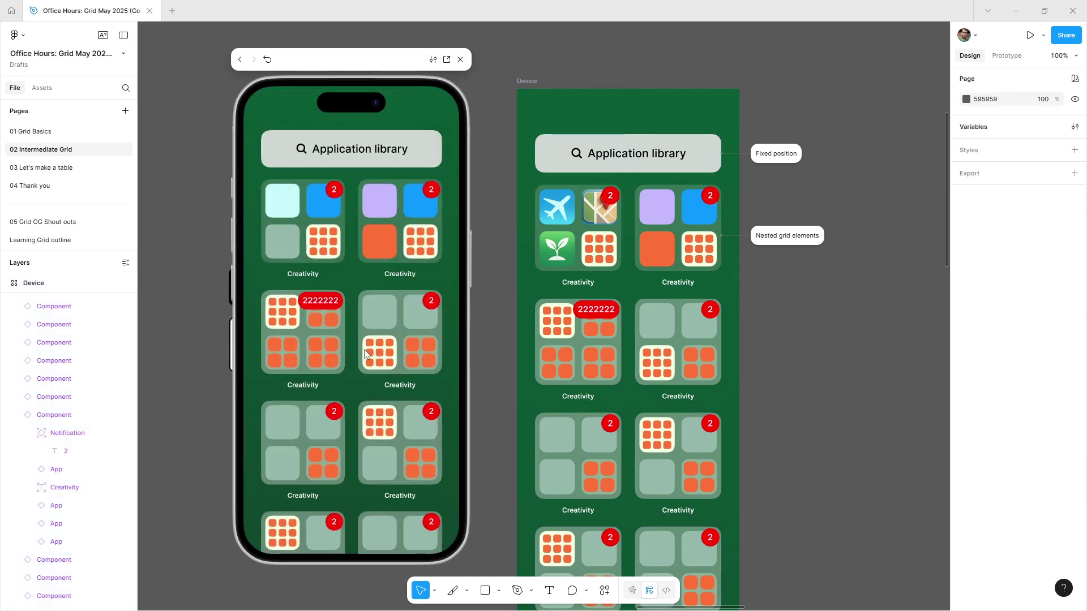
pyautogui.moveTo(355, 359); pyautogui.dragTo(350, 274)
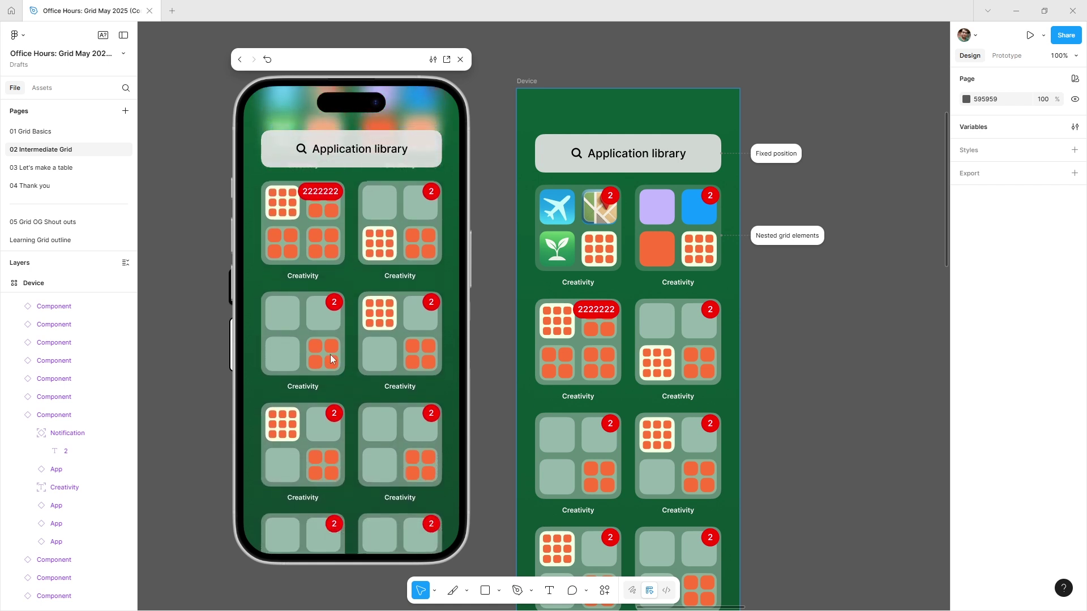
pyautogui.moveTo(331, 354); pyautogui.dragTo(331, 307)
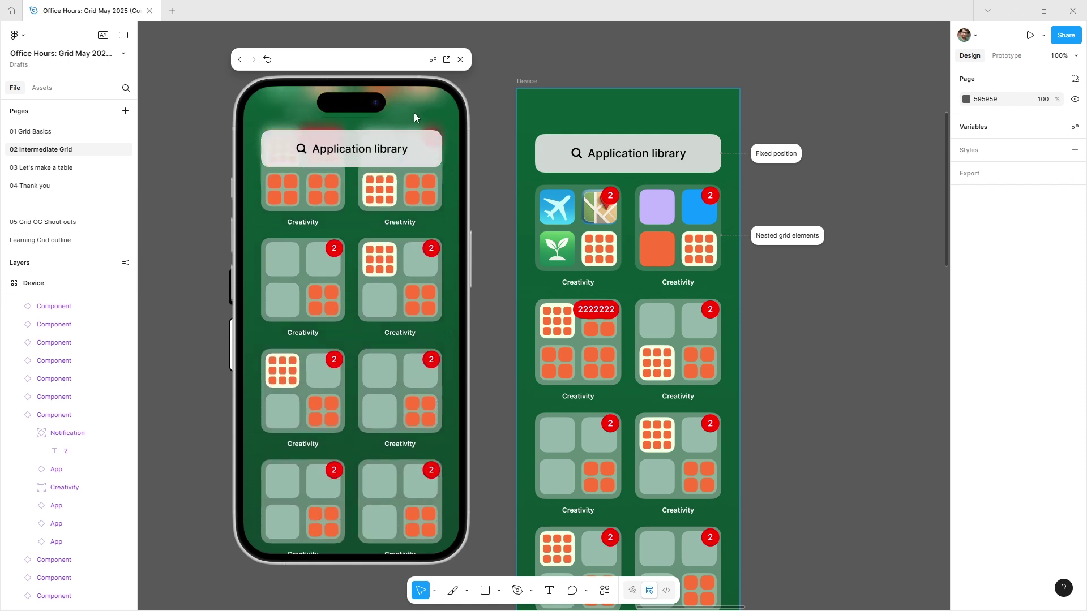
pyautogui.scroll(-2, 368, 304)
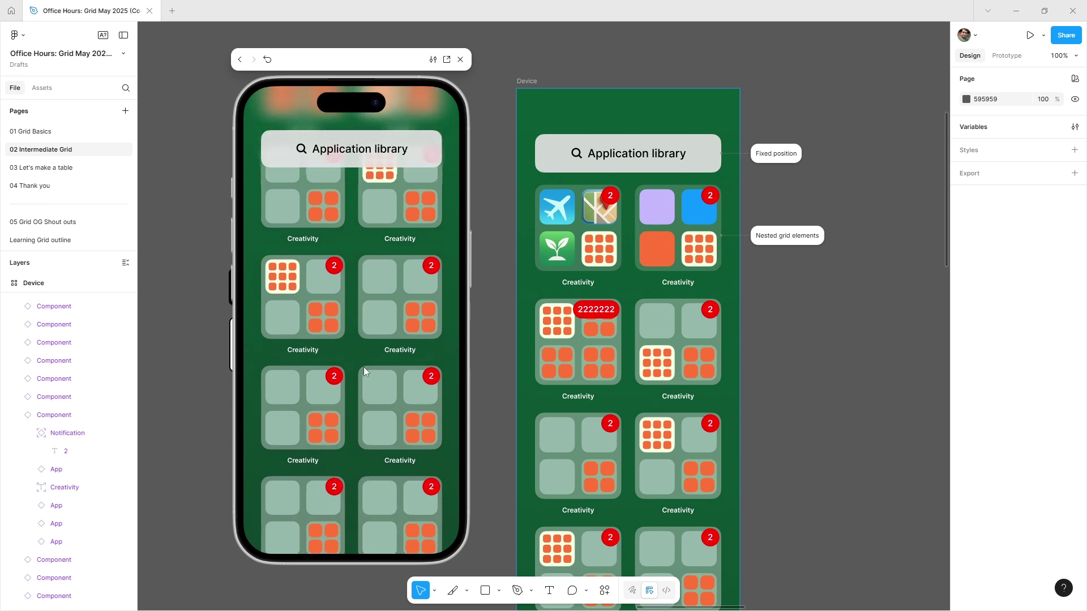
pyautogui.moveTo(366, 424); pyautogui.dragTo(373, 336)
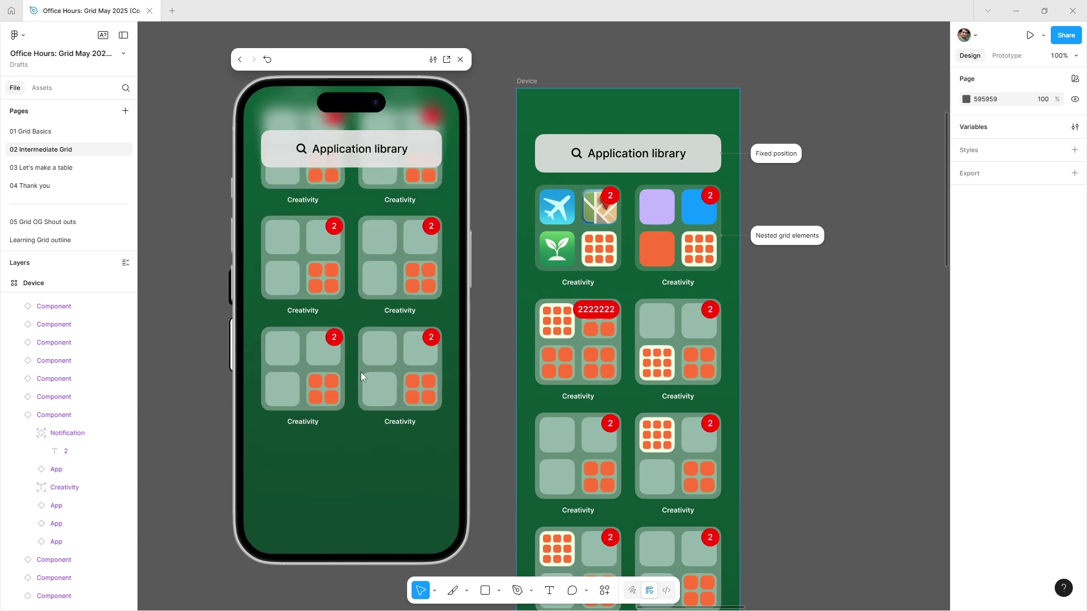
pyautogui.scroll(5, 368, 291)
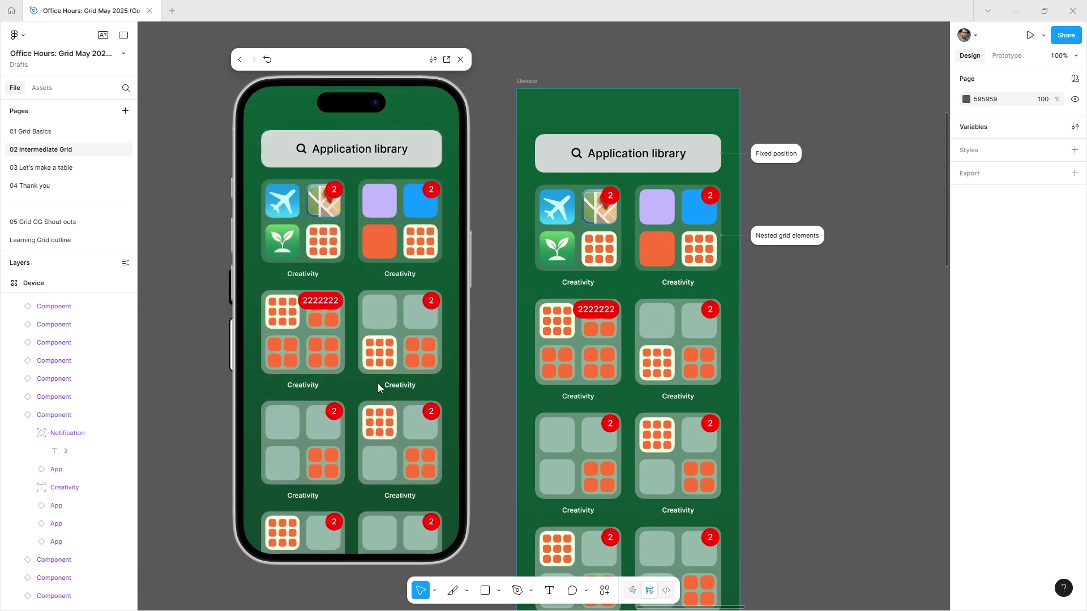
pyautogui.scroll(-5, 378, 382)
pyautogui.scroll(5, 388, 307)
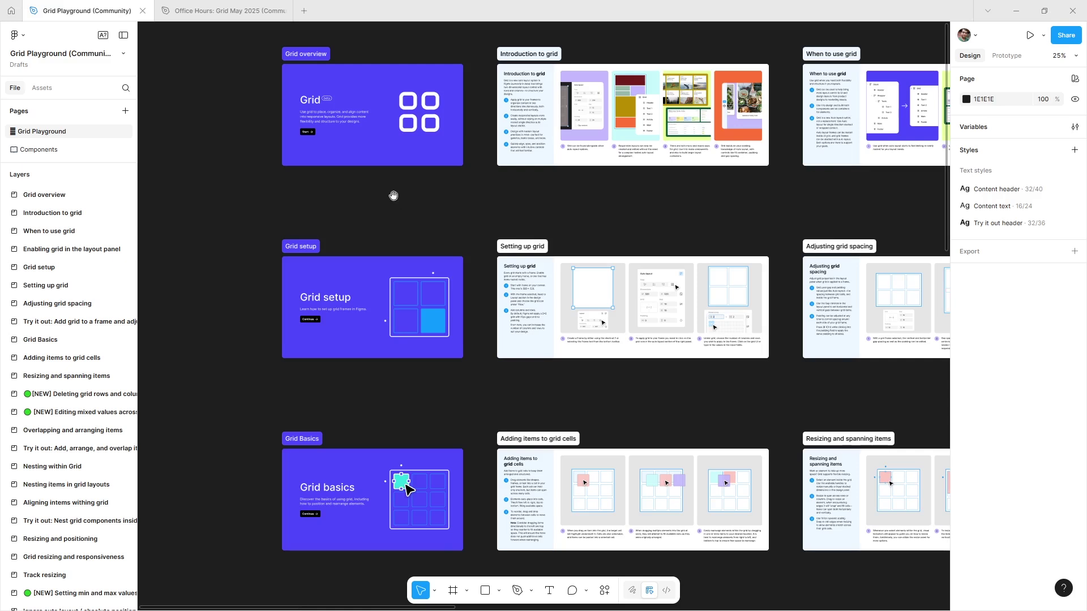
# - Move the Grid Playground view onto the Grid overview and Introduction to grid frames
pyautogui.moveTo(393, 195); pyautogui.dragTo(457, 357)
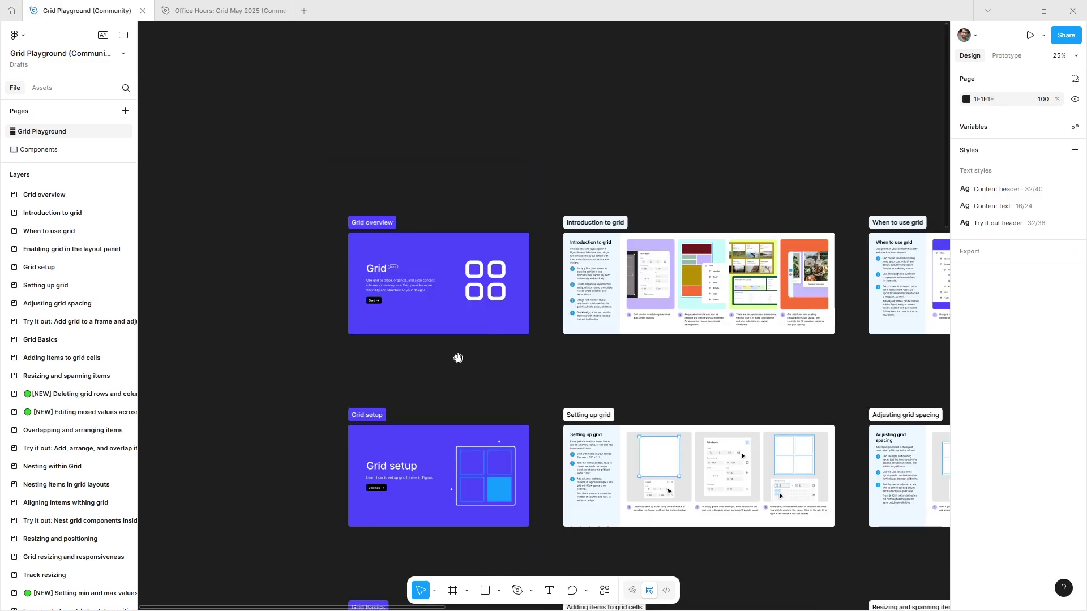
pyautogui.scroll(5, 396, 281)
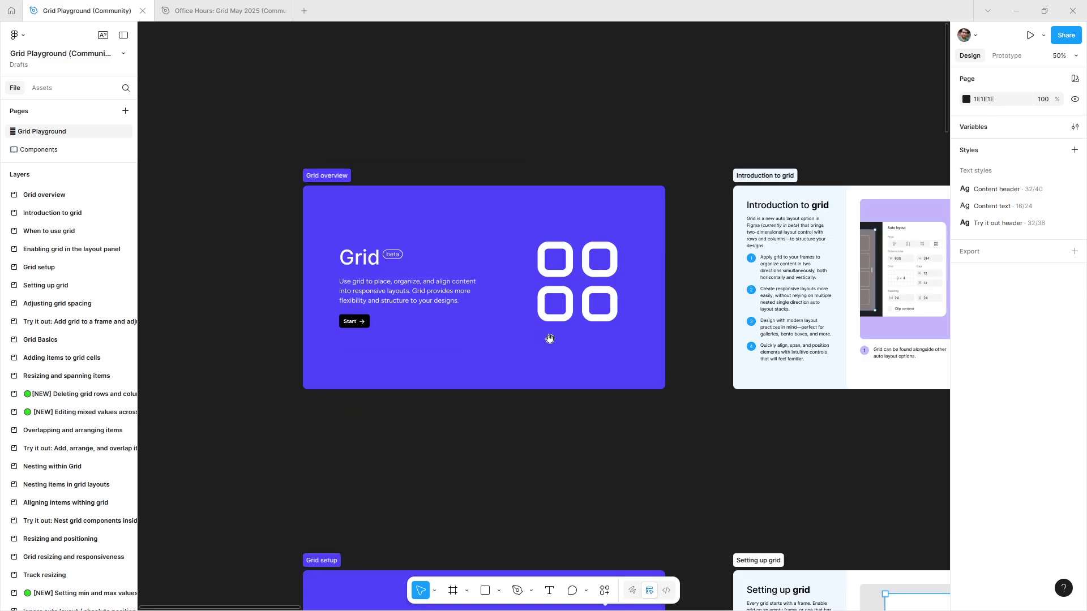
pyautogui.hscroll(10, 549, 338)
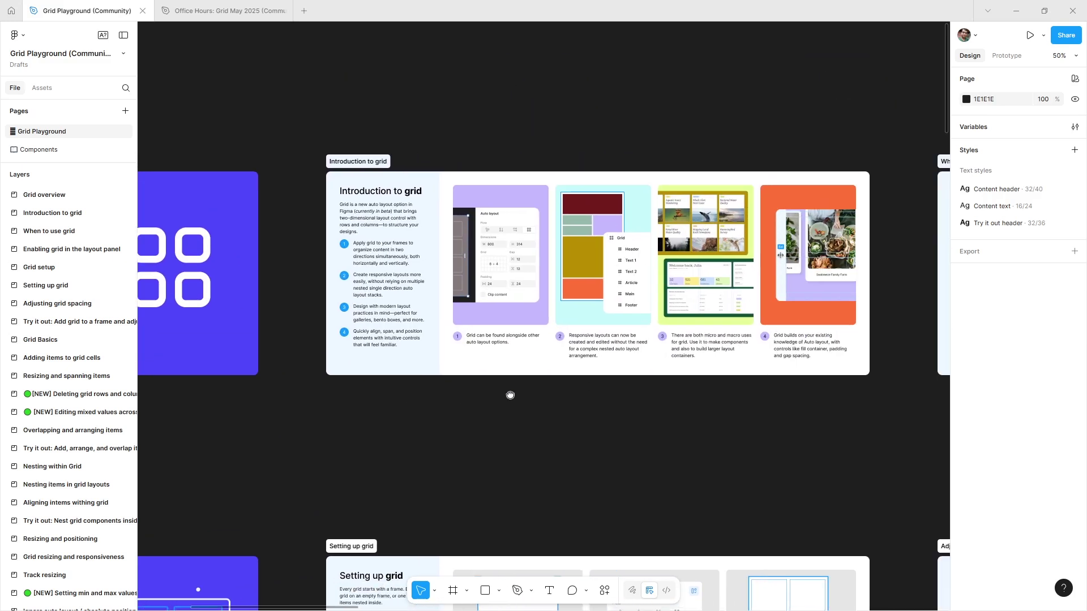